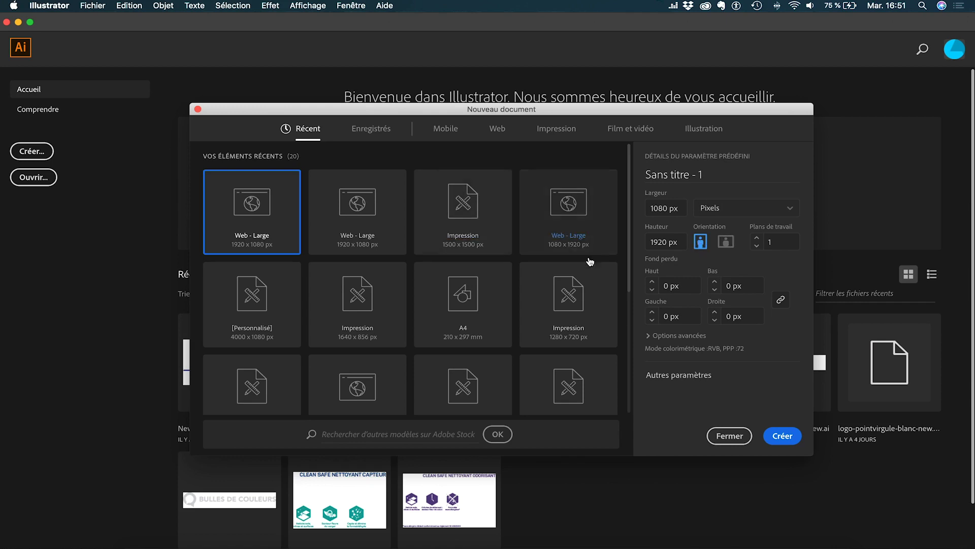
Create a new portrait document of 1080 by 1920 px from the recent Web - Large preset
{"action": "left_click", "coordinate": [783, 436]}
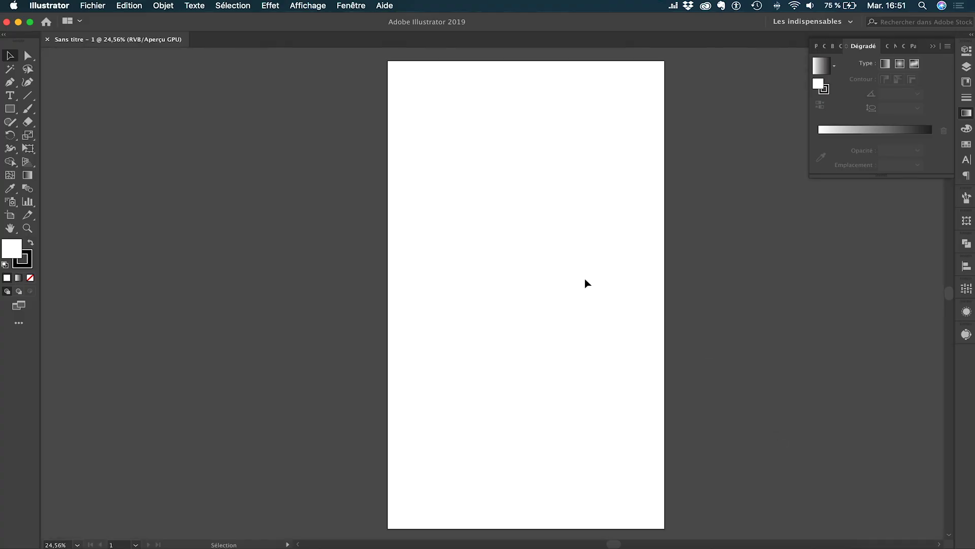
{"action": "scroll", "coordinate": [585, 279], "scroll_direction": "right", "scroll_amount": 2}
{"action": "scroll", "coordinate": [397, 279], "scroll_direction": "right", "scroll_amount": 1}
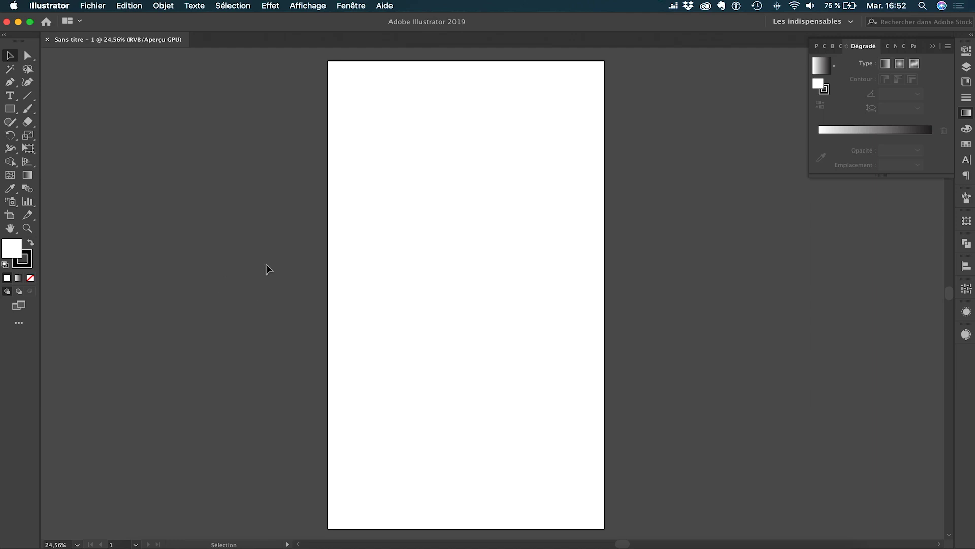
{"action": "scroll", "coordinate": [280, 263], "scroll_direction": "left", "scroll_amount": 1}
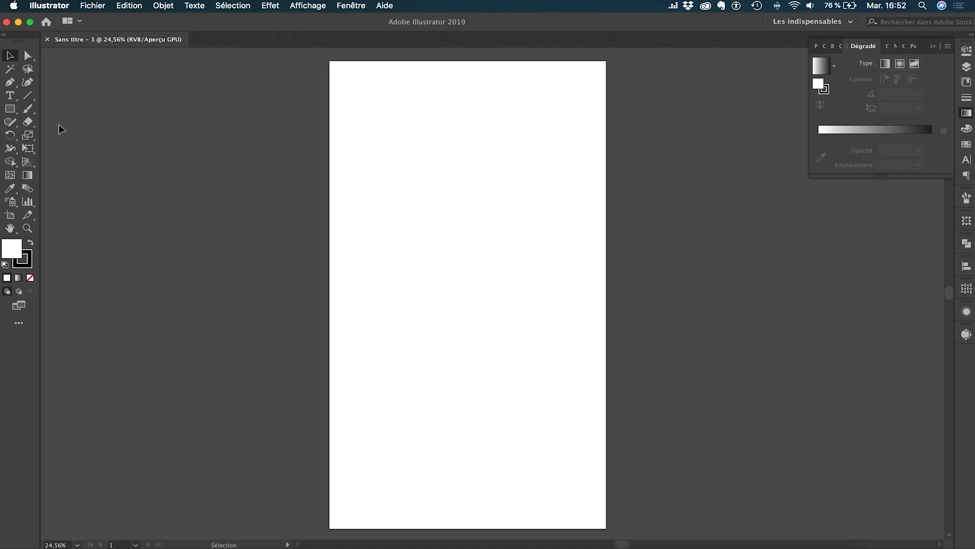
Draw a tall rectangle in the middle of the artboard as the torso and round its corners
{"action": "left_click", "coordinate": [10, 112]}
{"action": "left_click_drag", "start_coordinate": [412, 181], "coordinate": [531, 346]}
{"action": "key", "text": "v"}
{"action": "left_click_drag", "start_coordinate": [413, 243], "coordinate": [410, 244]}
{"action": "left_click_drag", "start_coordinate": [418, 190], "coordinate": [431, 204]}
Fill the torso with light blue a6e4ff and remove its outline
{"action": "double_click", "coordinate": [11, 248]}
{"action": "left_click", "coordinate": [803, 402]}
{"action": "left_click", "coordinate": [762, 340]}
{"action": "left_click", "coordinate": [910, 345]}
{"action": "left_click", "coordinate": [27, 263]}
{"action": "left_click", "coordinate": [30, 278]}
{"action": "double_click", "coordinate": [12, 248]}
{"action": "left_click", "coordinate": [691, 340]}
{"action": "left_click", "coordinate": [910, 345]}
{"action": "left_click_drag", "start_coordinate": [501, 296], "coordinate": [503, 300]}
Draw a small rectangle above the torso as the neck and fill it with skin tone ffdea9
{"action": "left_click", "coordinate": [11, 109]}
{"action": "mouse_move", "coordinate": [455, 168]}
{"action": "left_mouse_down"}
{"action": "mouse_move", "coordinate": [486, 210]}
{"action": "mouse_move", "coordinate": [465, 177]}
{"action": "left_mouse_up"}
{"action": "left_click", "coordinate": [11, 60]}
{"action": "double_click", "coordinate": [11, 248]}
{"action": "left_click", "coordinate": [803, 458]}
{"action": "left_click", "coordinate": [803, 463]}
{"action": "left_click", "coordinate": [910, 345]}
Send the neck rectangle behind the torso and deselect it
{"action": "left_click", "coordinate": [503, 183]}
{"action": "key", "text": "super+plus"}
{"action": "key", "text": "super+plus"}
{"action": "key", "text": "super+minus"}
{"action": "right_click", "coordinate": [489, 195]}
{"action": "left_click", "coordinate": [676, 400]}
{"action": "key", "text": "shift+super+a"}
{"action": "scroll", "coordinate": [493, 224], "scroll_direction": "up", "scroll_amount": 1}
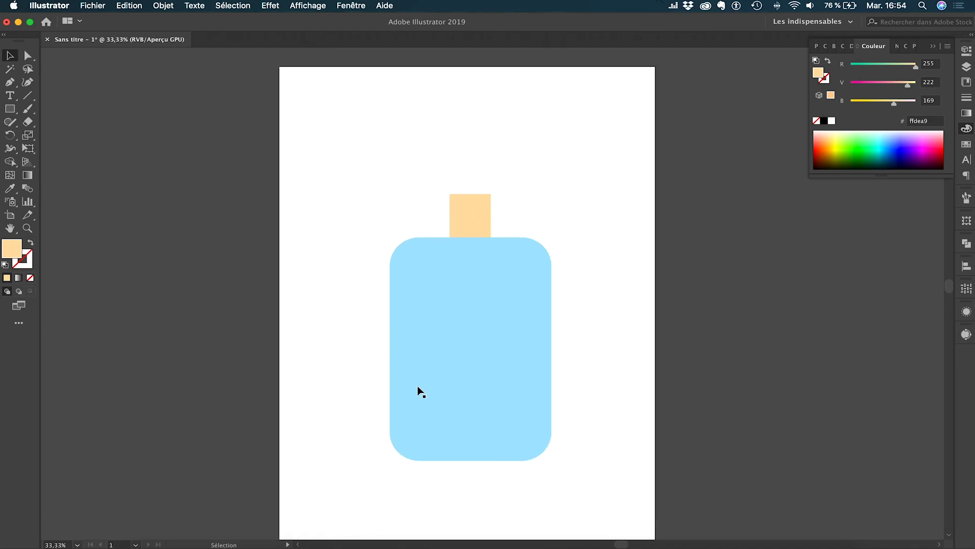
Duplicate the rounded torso shape, scaling the copy down and centring it on top of the neck as the head
{"action": "left_click", "coordinate": [462, 224]}
{"action": "left_click", "coordinate": [420, 170]}
{"action": "left_click", "coordinate": [457, 335]}
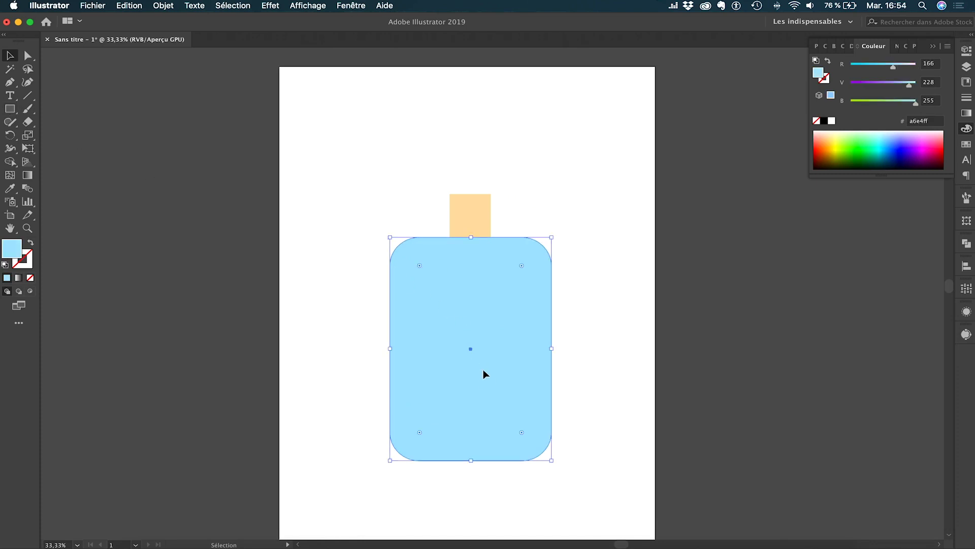
{"action": "left_click_drag", "start_coordinate": [483, 414], "coordinate": [523, 197]}
{"action": "left_click_drag", "start_coordinate": [497, 167], "coordinate": [489, 173]}
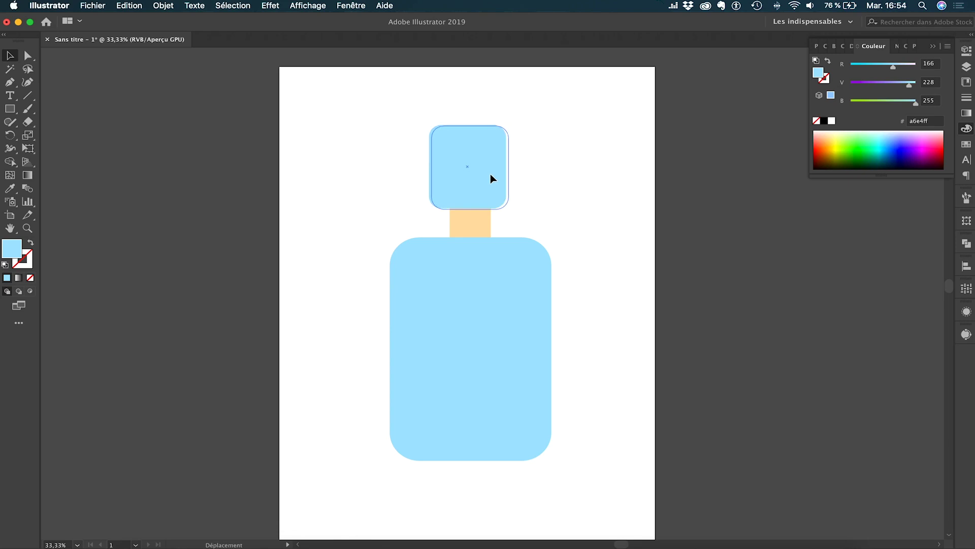
{"action": "left_click_drag", "start_coordinate": [496, 140], "coordinate": [483, 150]}
{"action": "left_click", "coordinate": [550, 156]}
Apply the neck's skin tone to the head with the Eyedropper
{"action": "left_click", "coordinate": [468, 169]}
{"action": "key", "text": "i"}
{"action": "left_click", "coordinate": [450, 215]}
{"action": "left_click", "coordinate": [10, 54]}
{"action": "left_click", "coordinate": [315, 217]}
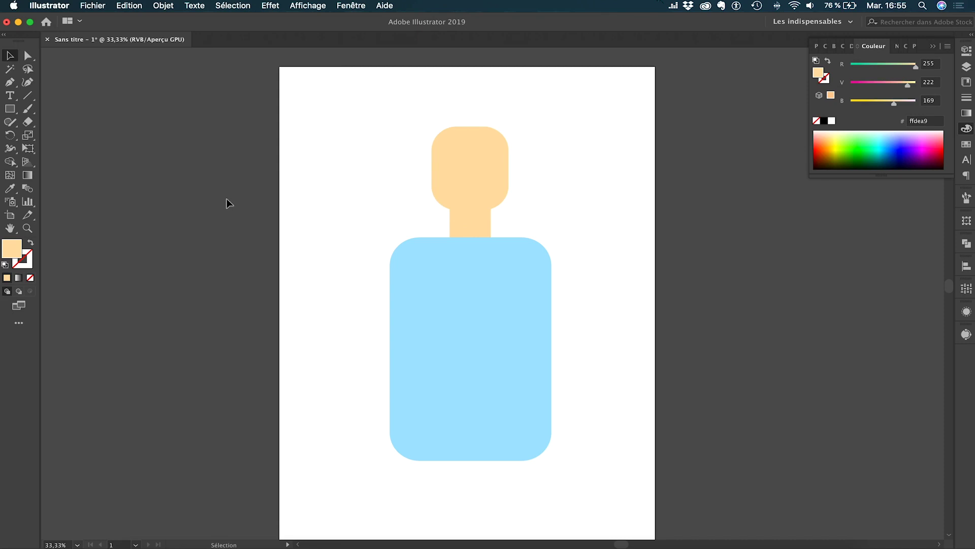
Enlarge the head proportionally so it extends further up and to both sides
{"action": "left_click", "coordinate": [467, 175]}
{"action": "left_click_drag", "start_coordinate": [471, 126], "coordinate": [472, 107]}
{"action": "left_click", "coordinate": [348, 137]}
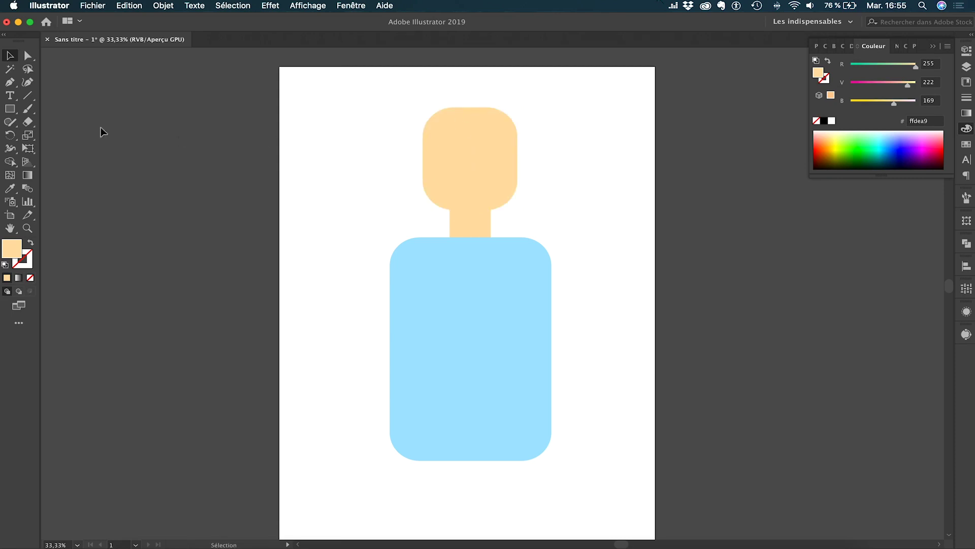
Draw a thin rectangle across the forehead as a headband and fill it with orange ff7517
{"action": "left_click_drag", "start_coordinate": [9, 112], "coordinate": [39, 109]}
{"action": "left_click_drag", "start_coordinate": [418, 132], "coordinate": [522, 150]}
{"action": "key", "text": "v"}
{"action": "double_click", "coordinate": [818, 73]}
{"action": "left_click", "coordinate": [742, 359]}
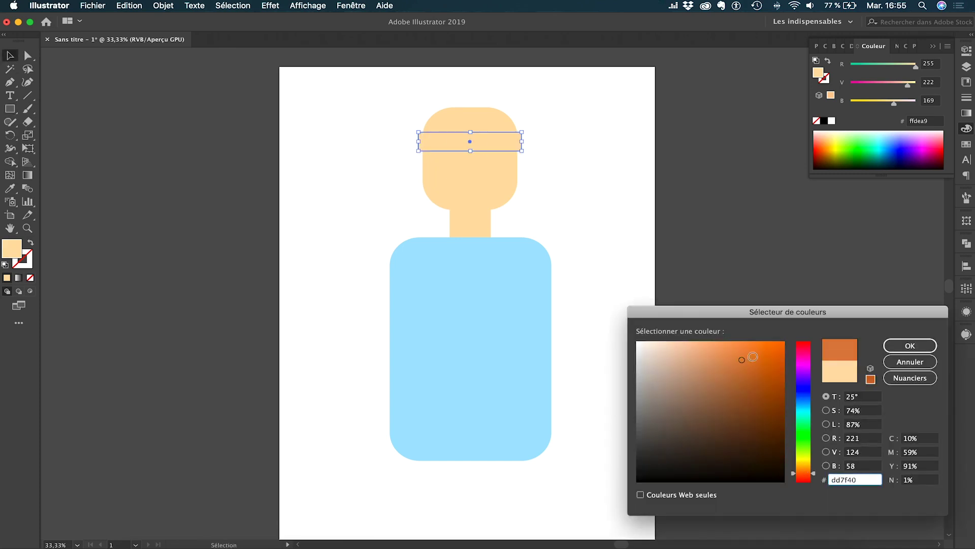
{"action": "left_click", "coordinate": [772, 342]}
{"action": "left_click", "coordinate": [910, 346]}
Shift the orange headband slightly down and round its corners
{"action": "left_click", "coordinate": [531, 169]}
{"action": "left_click_drag", "start_coordinate": [491, 143], "coordinate": [491, 146]}
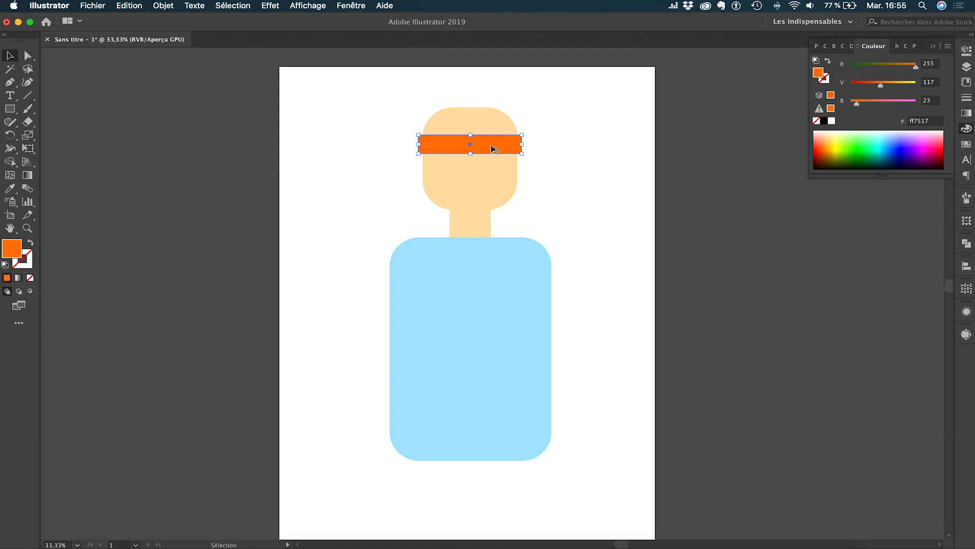
{"action": "scroll", "coordinate": [492, 142], "scroll_direction": "up", "scroll_amount": 1}
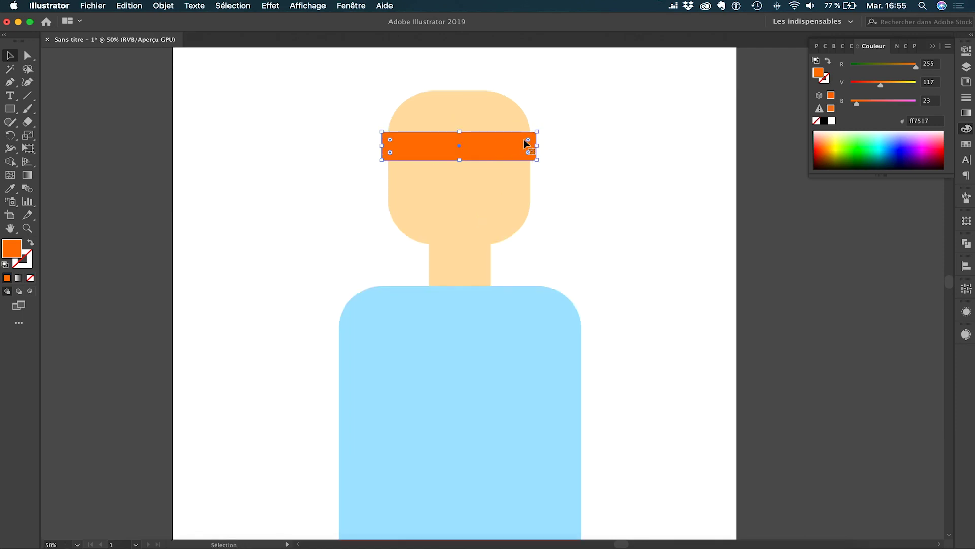
{"action": "scroll", "coordinate": [525, 143], "scroll_direction": "down", "scroll_amount": 1}
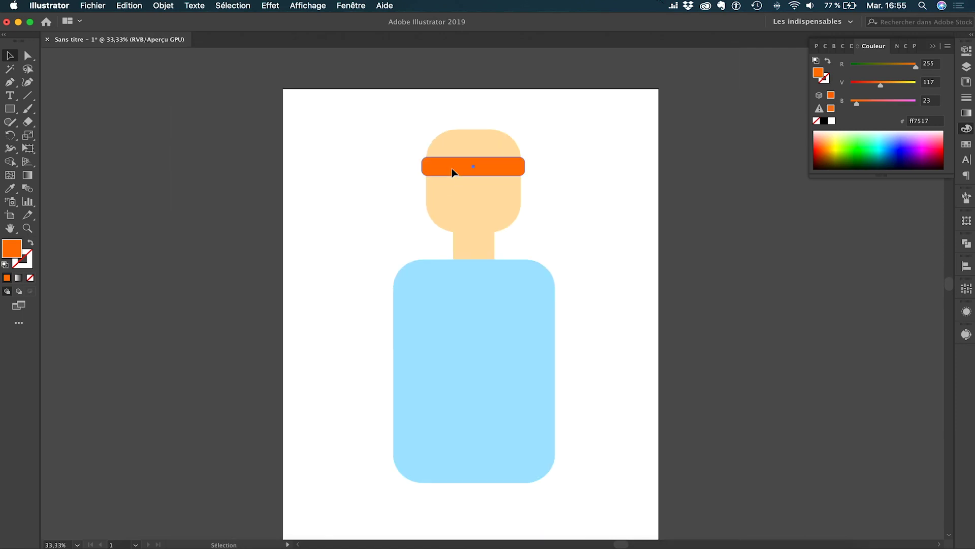
{"action": "left_click", "coordinate": [125, 156]}
Draw a curved path arching over the top of the head with the Pen tool as a hair strand
{"action": "left_click", "coordinate": [10, 82]}
{"action": "scroll", "coordinate": [500, 148], "scroll_direction": "up", "scroll_amount": 2}
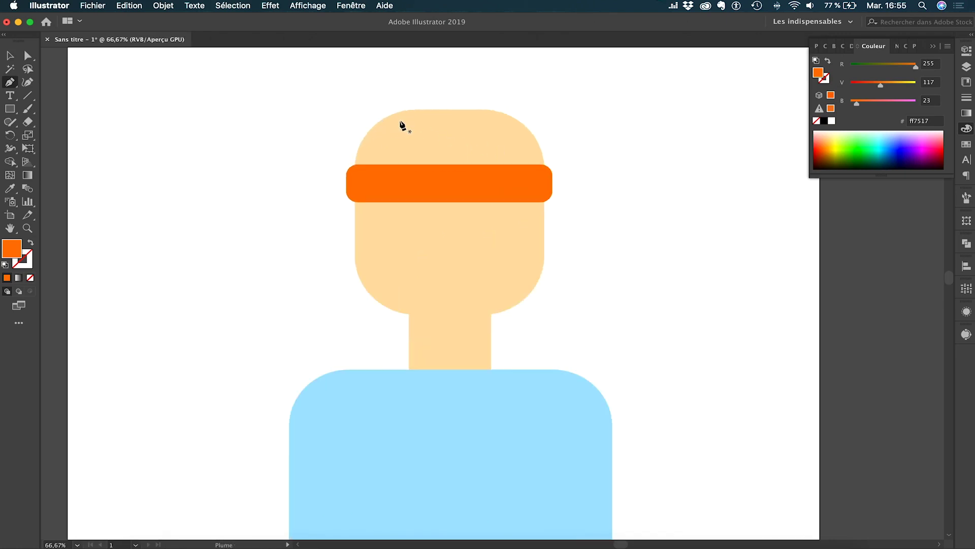
{"action": "left_click", "coordinate": [380, 121]}
{"action": "left_click_drag", "start_coordinate": [520, 117], "coordinate": [623, 187]}
{"action": "left_click", "coordinate": [9, 55]}
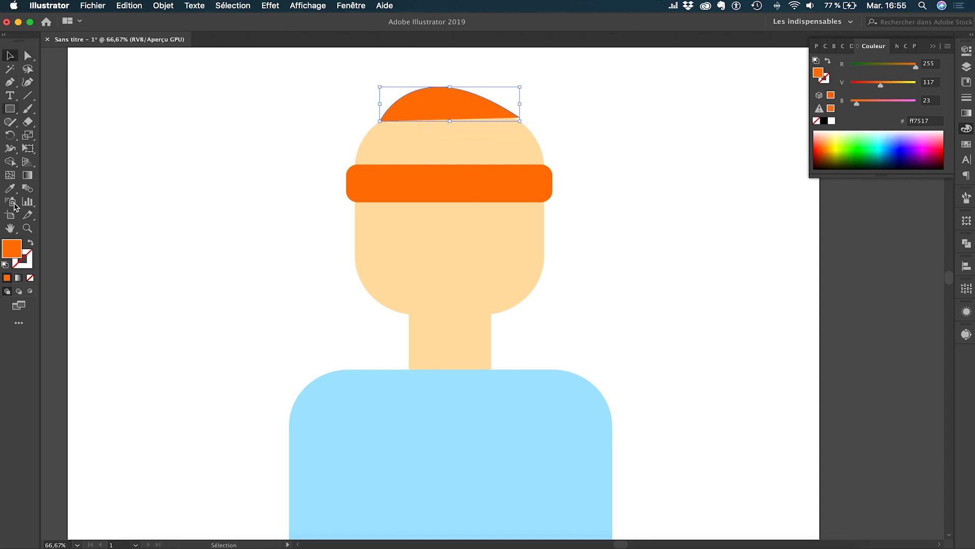
Remove the hair strand's fill and set its stroke colour to near-black 0c0c0c
{"action": "left_click", "coordinate": [30, 277]}
{"action": "double_click", "coordinate": [21, 259]}
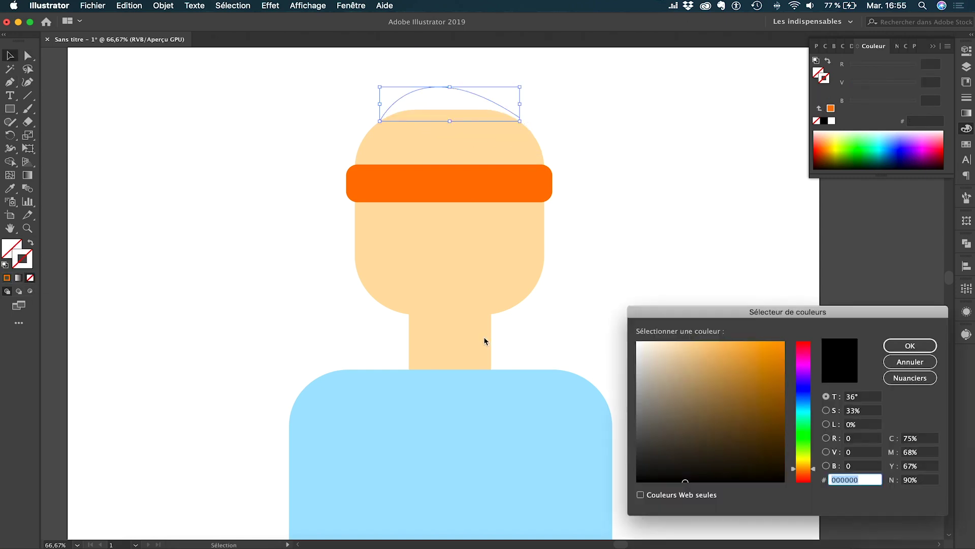
{"action": "left_click_drag", "start_coordinate": [656, 470], "coordinate": [634, 475]}
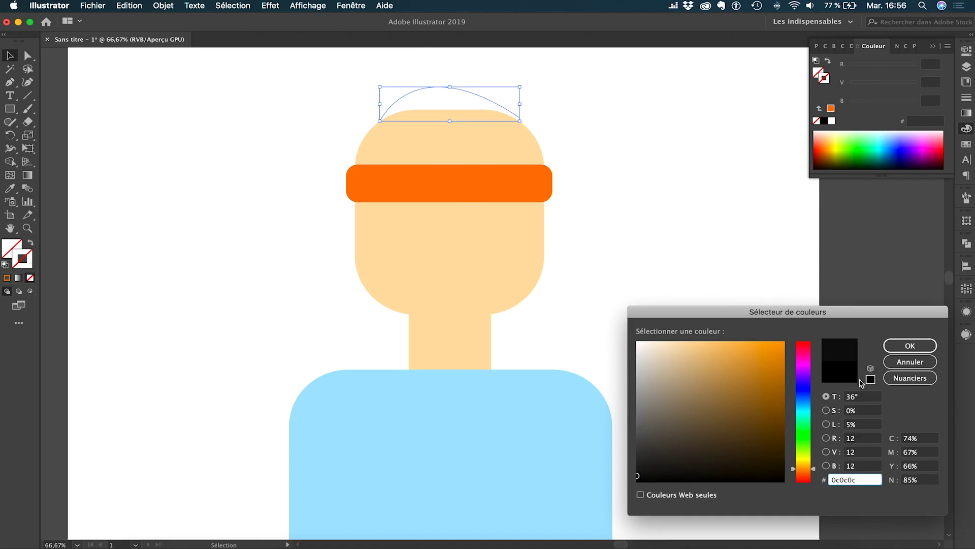
{"action": "left_click", "coordinate": [910, 346]}
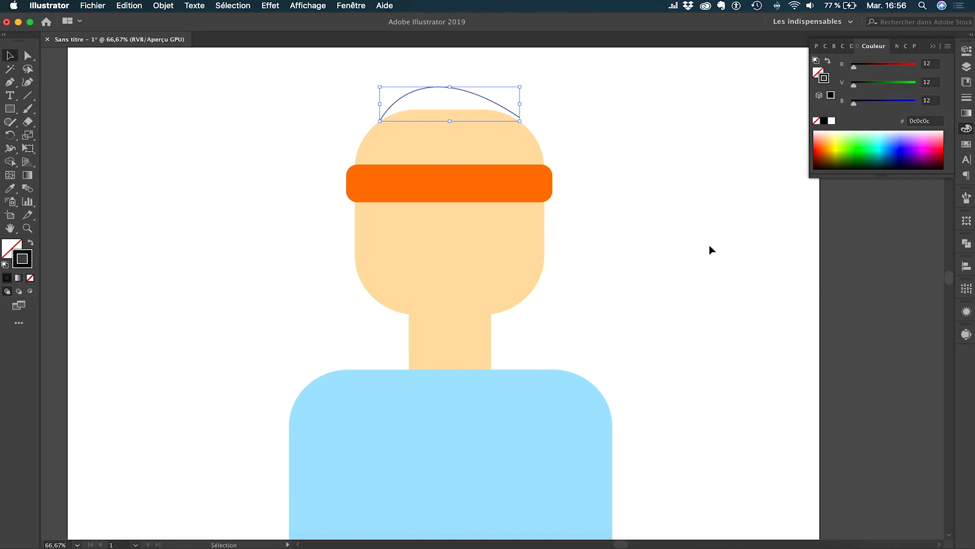
Set the hair strand's stroke weight to 5 pt with round caps
{"action": "left_click", "coordinate": [967, 98]}
{"action": "left_click", "coordinate": [859, 61]}
{"action": "left_click", "coordinate": [860, 60]}
{"action": "left_click", "coordinate": [859, 60]}
{"action": "left_click", "coordinate": [859, 60]}
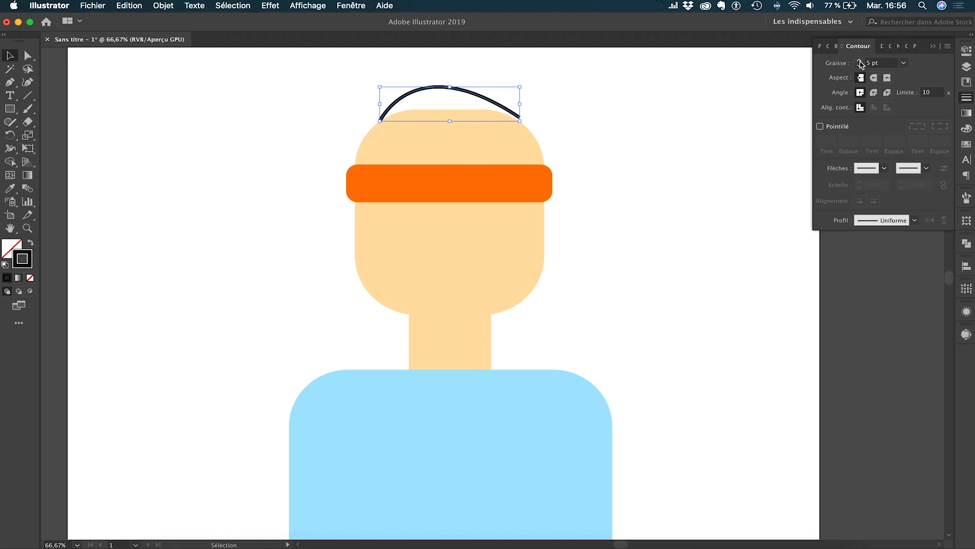
{"action": "left_click", "coordinate": [873, 78]}
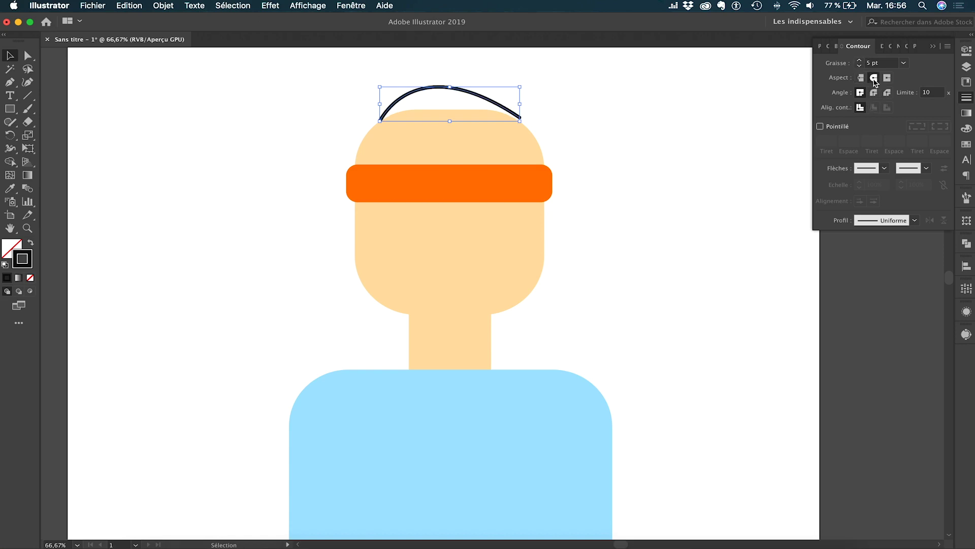
Try another width profile on the hair strand and return it to Uniforme
{"action": "left_click", "coordinate": [915, 220]}
{"action": "left_click", "coordinate": [884, 285]}
{"action": "left_click", "coordinate": [635, 127]}
{"action": "left_click", "coordinate": [440, 87]}
{"action": "left_click", "coordinate": [915, 220]}
{"action": "left_click", "coordinate": [884, 232]}
{"action": "left_click", "coordinate": [635, 127]}
Duplicate the hair strand and scale the copy down to fit just beneath the original
{"action": "left_click_drag", "start_coordinate": [452, 88], "coordinate": [452, 98], "text": "alt"}
{"action": "left_click_drag", "start_coordinate": [451, 132], "coordinate": [450, 125], "text": "shift"}
{"action": "left_click_drag", "start_coordinate": [453, 99], "coordinate": [460, 88]}
{"action": "scroll", "coordinate": [467, 88], "scroll_direction": "up", "scroll_amount": 2}
{"action": "left_click_drag", "start_coordinate": [554, 87], "coordinate": [545, 97]}
{"action": "left_click", "coordinate": [533, 94]}
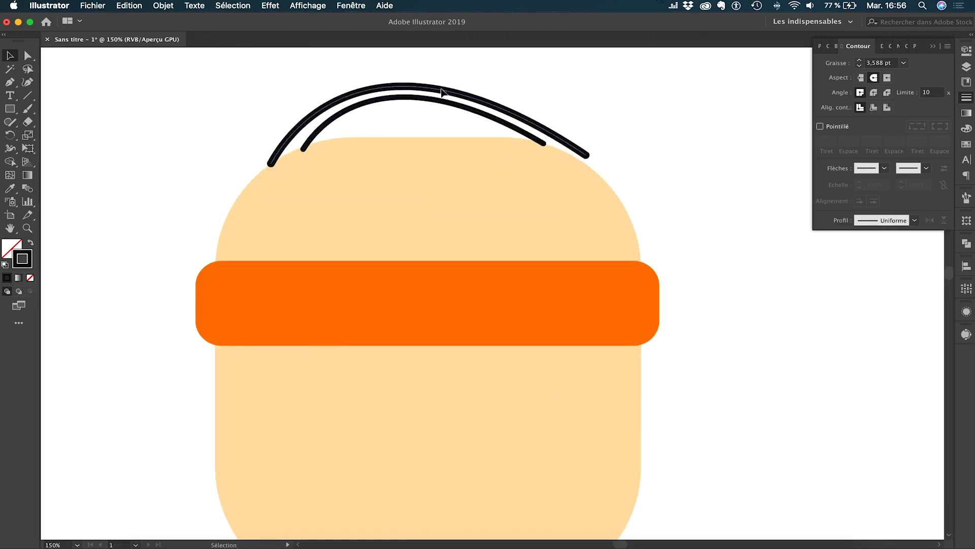
Add a third, thinner hair strand as a smaller copy and adjust the strands so their right ends meet
{"action": "left_click_drag", "start_coordinate": [441, 91], "coordinate": [441, 109]}
{"action": "left_click_drag", "start_coordinate": [586, 182], "coordinate": [601, 185], "text": "alt+shift"}
{"action": "left_click", "coordinate": [318, 132]}
{"action": "left_click_drag", "start_coordinate": [424, 97], "coordinate": [437, 127]}
{"action": "scroll", "coordinate": [438, 117], "scroll_direction": "down", "scroll_amount": 2}
{"action": "scroll", "coordinate": [436, 121], "scroll_direction": "up", "scroll_amount": 2}
{"action": "left_click_drag", "start_coordinate": [424, 160], "coordinate": [423, 149]}
{"action": "left_click_drag", "start_coordinate": [303, 150], "coordinate": [327, 144]}
{"action": "left_click_drag", "start_coordinate": [547, 127], "coordinate": [533, 128]}
{"action": "left_click", "coordinate": [580, 122]}
{"action": "scroll", "coordinate": [523, 149], "scroll_direction": "down", "scroll_amount": 2}
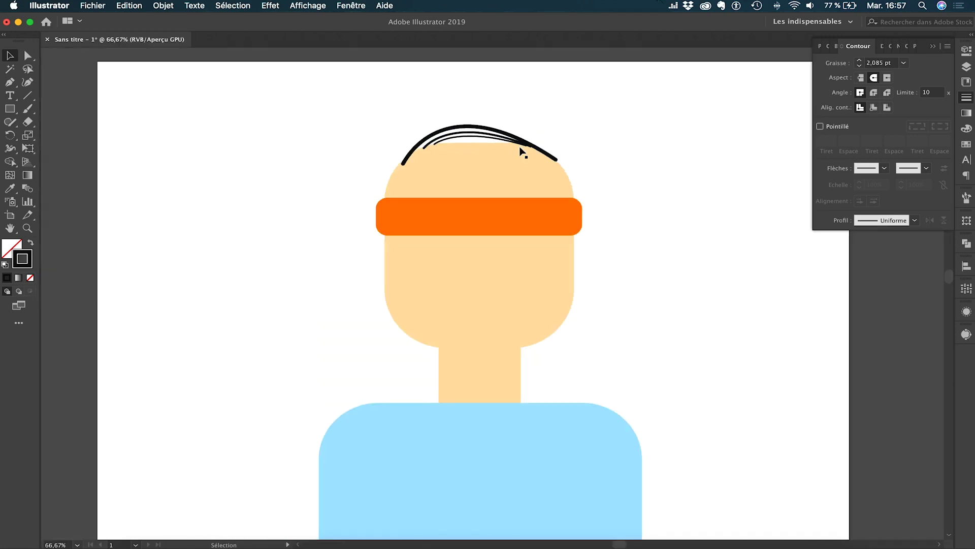
{"action": "scroll", "coordinate": [521, 149], "scroll_direction": "down", "scroll_amount": 2}
{"action": "scroll", "coordinate": [546, 168], "scroll_direction": "up", "scroll_amount": 1}
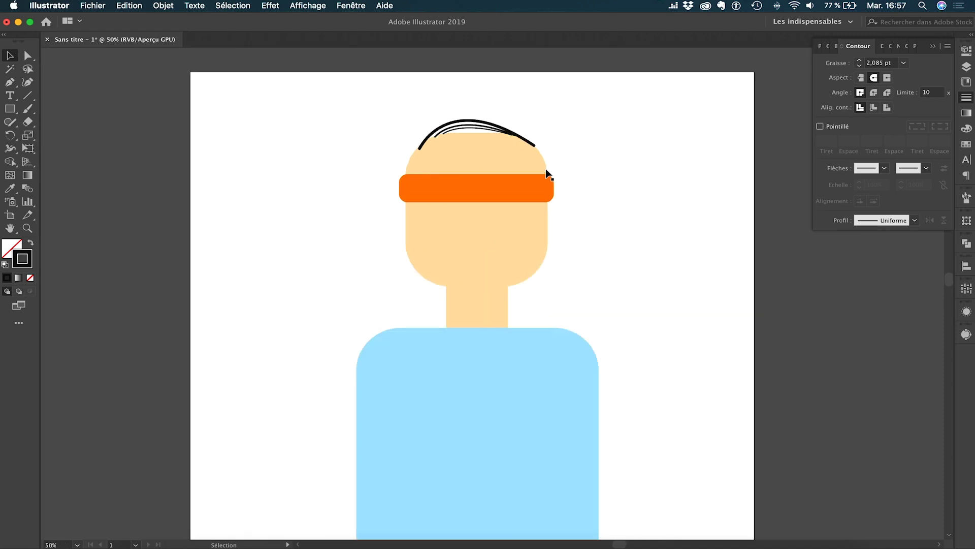
Draw an ellipse over the left side of the face as the eye, overlapping the headband's lower edge
{"action": "scroll", "coordinate": [546, 171], "scroll_direction": "right", "scroll_amount": 2}
{"action": "left_click", "coordinate": [463, 163]}
{"action": "left_click", "coordinate": [463, 162]}
{"action": "left_click", "coordinate": [625, 167]}
{"action": "scroll", "coordinate": [453, 203], "scroll_direction": "up", "scroll_amount": 1}
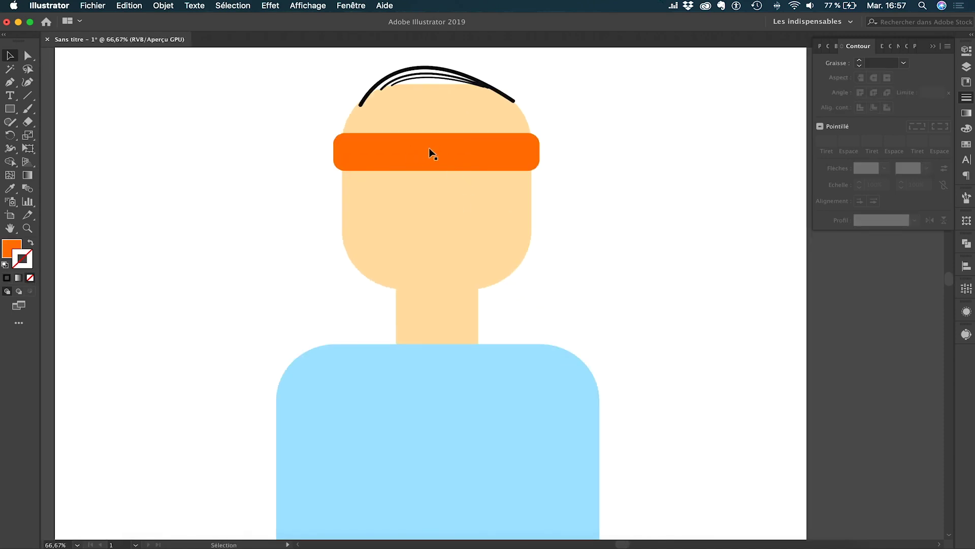
{"action": "left_click", "coordinate": [22, 112]}
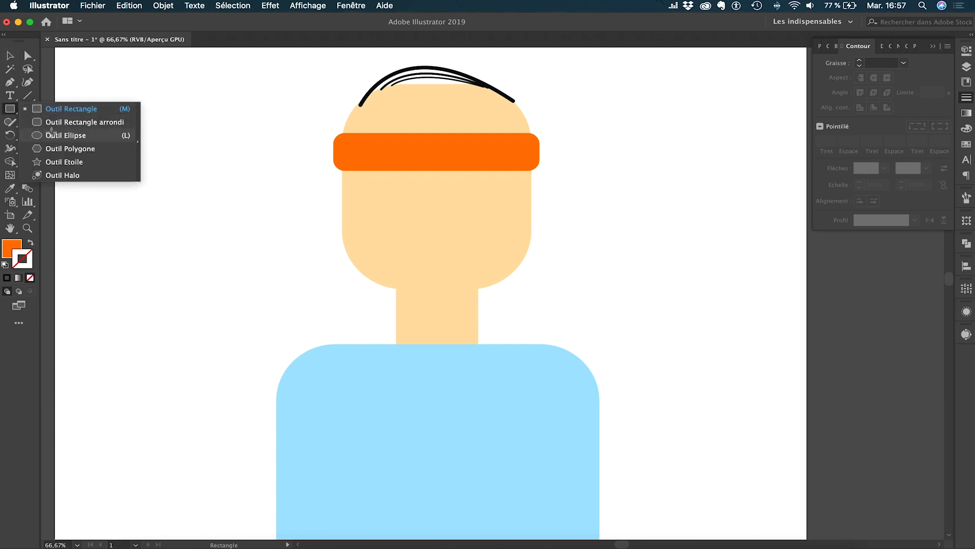
{"action": "left_click", "coordinate": [60, 136]}
{"action": "left_click_drag", "start_coordinate": [361, 152], "coordinate": [421, 209]}
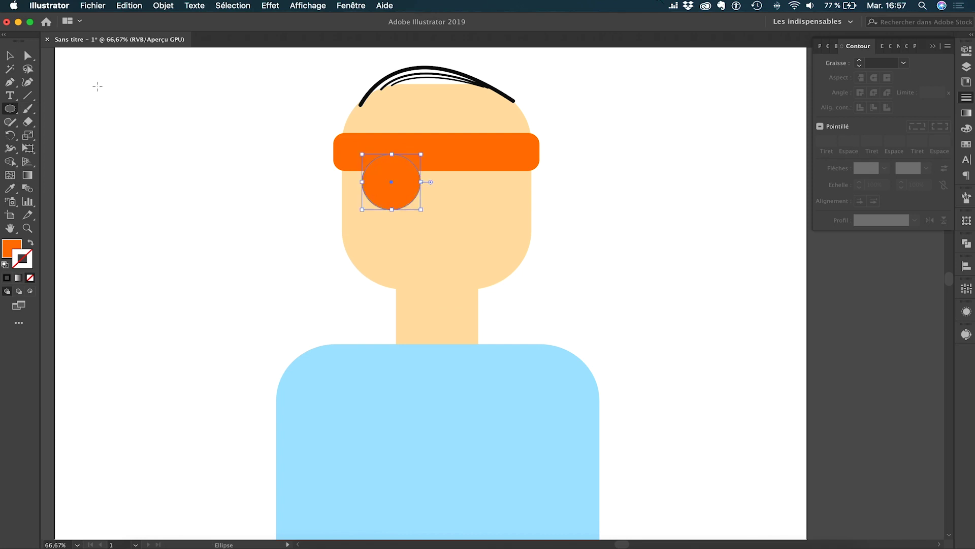
Fill the eye circle with white ffffff and move it slightly up over the headband
{"action": "left_click", "coordinate": [10, 55]}
{"action": "double_click", "coordinate": [7, 250]}
{"action": "type", "text": "ffffff"}
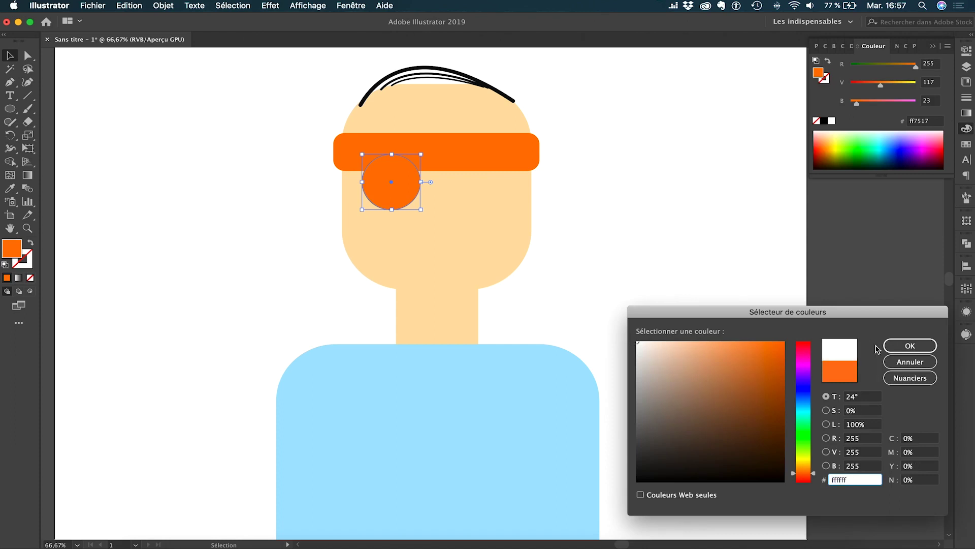
{"action": "left_click", "coordinate": [892, 345]}
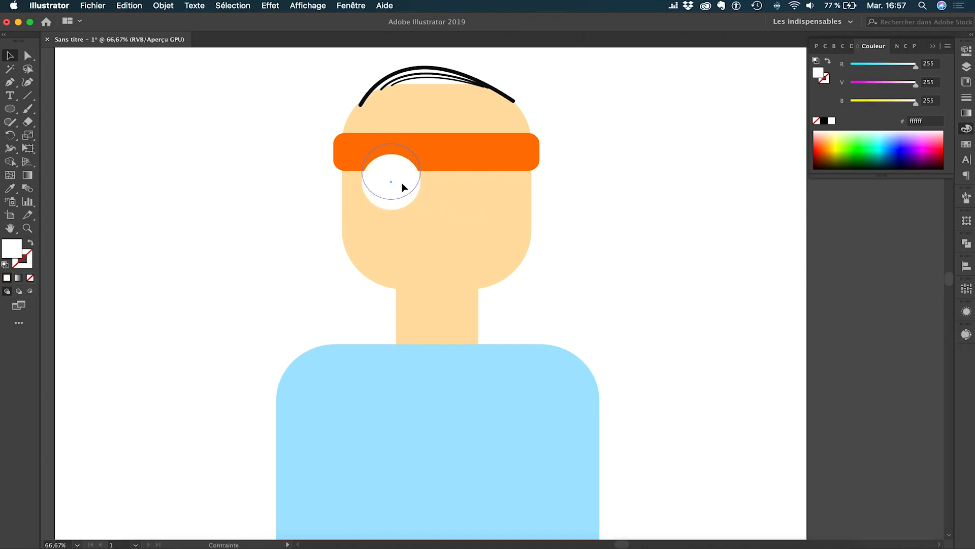
{"action": "left_click_drag", "start_coordinate": [401, 198], "coordinate": [402, 187]}
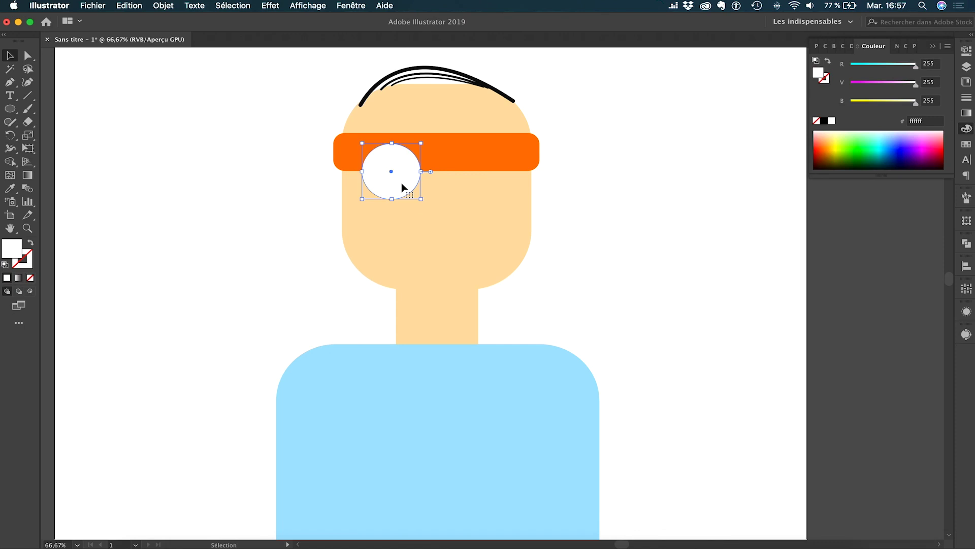
Duplicate the white eye with its brown pupil to the right side of the face, keeping both eyes behind the headband
{"action": "key", "text": "super+plus"}
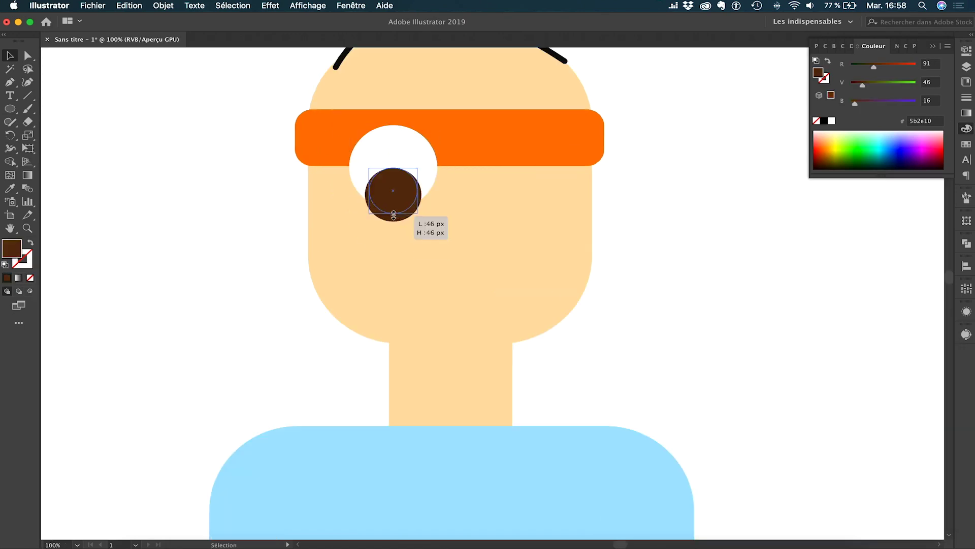
{"action": "mouse_move", "coordinate": [410, 207]}
{"action": "left_mouse_down"}
{"action": "mouse_move", "coordinate": [432, 157]}
{"action": "mouse_move", "coordinate": [521, 204]}
{"action": "left_mouse_up"}
{"action": "key", "text": "super+bracketleft"}
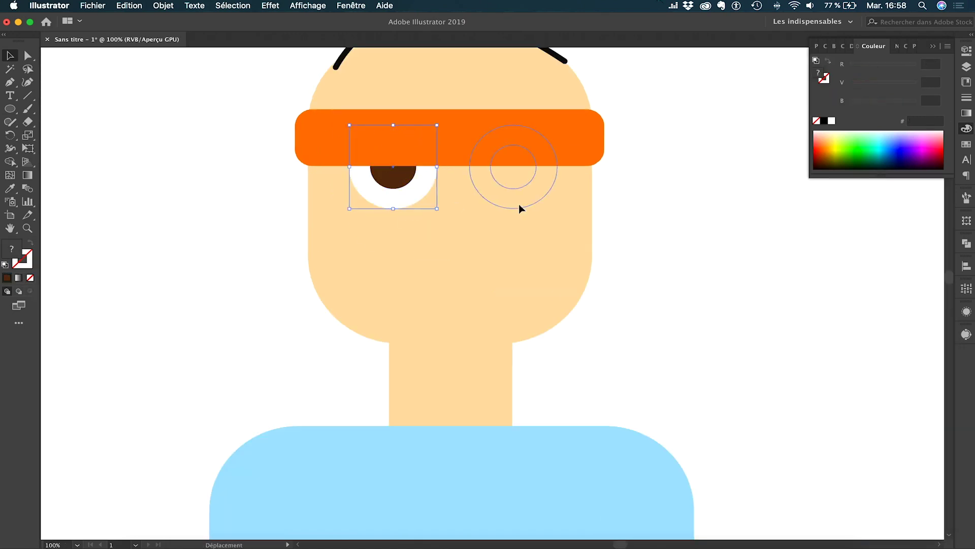
Draw a small two-humped nostril path below and between the eyes with the Pen tool
{"action": "left_click", "coordinate": [10, 83]}
{"action": "left_click", "coordinate": [407, 246]}
{"action": "left_click_drag", "start_coordinate": [423, 235], "coordinate": [443, 244]}
{"action": "left_click_drag", "start_coordinate": [453, 235], "coordinate": [463, 234]}
{"action": "left_click", "coordinate": [465, 243]}
Fill the nostrils with a linear gradient, adjusting its stops, angle and midpoint, and nudge them into place
{"action": "left_click", "coordinate": [11, 56]}
{"action": "left_click", "coordinate": [966, 112]}
{"action": "left_click", "coordinate": [822, 65]}
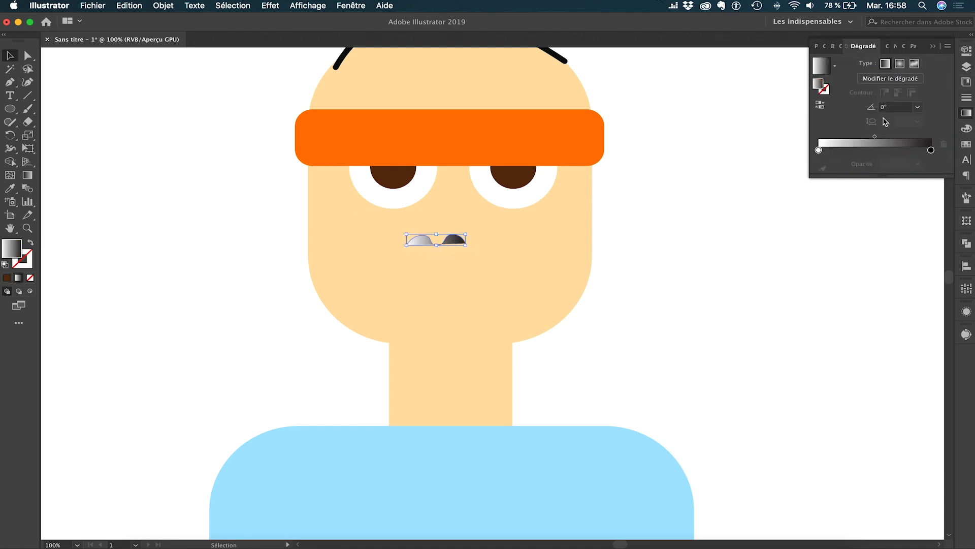
{"action": "double_click", "coordinate": [819, 150]}
{"action": "left_click", "coordinate": [918, 164]}
{"action": "left_click", "coordinate": [917, 107]}
{"action": "left_click_drag", "start_coordinate": [874, 137], "coordinate": [852, 136]}
{"action": "left_click_drag", "start_coordinate": [446, 241], "coordinate": [455, 240]}
{"action": "left_click", "coordinate": [213, 213]}
Draw a straight horizontal mouth line below the nostrils with no fill, a thicker stroke and round caps
{"action": "left_click_drag", "start_coordinate": [389, 281], "coordinate": [515, 283]}
{"action": "left_click", "coordinate": [10, 56]}
{"action": "left_click", "coordinate": [31, 278]}
{"action": "left_click", "coordinate": [22, 259]}
{"action": "left_click", "coordinate": [7, 277]}
{"action": "left_click", "coordinate": [966, 67]}
{"action": "scroll", "coordinate": [679, 195], "scroll_direction": "up", "scroll_amount": 3}
{"action": "left_click", "coordinate": [966, 98]}
{"action": "left_click", "coordinate": [860, 61]}
{"action": "left_click", "coordinate": [875, 78]}
Set the mouth line's stroke to a muted orange-brown and adjust the line's width under the nostrils
{"action": "left_click", "coordinate": [18, 278]}
{"action": "left_click", "coordinate": [966, 129]}
{"action": "double_click", "coordinate": [824, 78]}
{"action": "left_click", "coordinate": [730, 375]}
{"action": "left_click", "coordinate": [910, 344]}
{"action": "left_click", "coordinate": [966, 98]}
{"action": "left_click_drag", "start_coordinate": [497, 340], "coordinate": [479, 340]}
Draw a small arched chin line beneath the mouth and give its stroke a tapered width profile
{"action": "left_click", "coordinate": [10, 82]}
{"action": "left_click", "coordinate": [415, 371]}
{"action": "left_click_drag", "start_coordinate": [459, 371], "coordinate": [481, 396]}
{"action": "left_click", "coordinate": [10, 56]}
{"action": "left_click", "coordinate": [915, 220]}
Set the mouth line's stroke weight to 10 pt
{"action": "left_click", "coordinate": [436, 339]}
{"action": "left_click", "coordinate": [859, 61]}
{"action": "scroll", "coordinate": [475, 204], "scroll_direction": "down", "scroll_amount": 3}
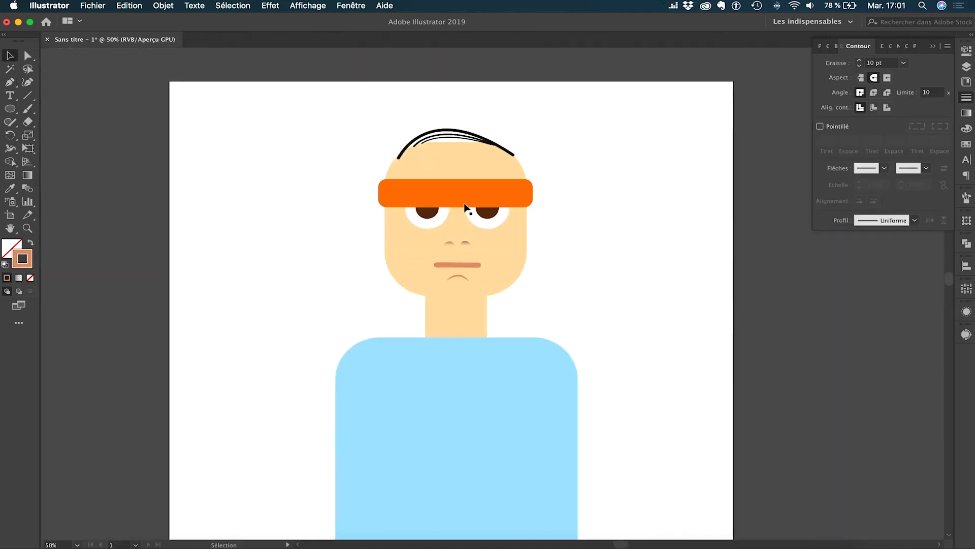
Draw an ear ellipse behind the head's left side in tan e2bf8d and duplicate it on the right side
{"action": "scroll", "coordinate": [488, 193], "scroll_direction": "up", "scroll_amount": 3}
{"action": "left_click", "coordinate": [10, 109]}
{"action": "left_click_drag", "start_coordinate": [262, 220], "coordinate": [332, 290]}
{"action": "double_click", "coordinate": [818, 73]}
{"action": "left_click", "coordinate": [909, 345]}
{"action": "left_click_drag", "start_coordinate": [264, 273], "coordinate": [591, 273]}
{"action": "scroll", "coordinate": [634, 361], "scroll_direction": "down", "scroll_amount": 3}
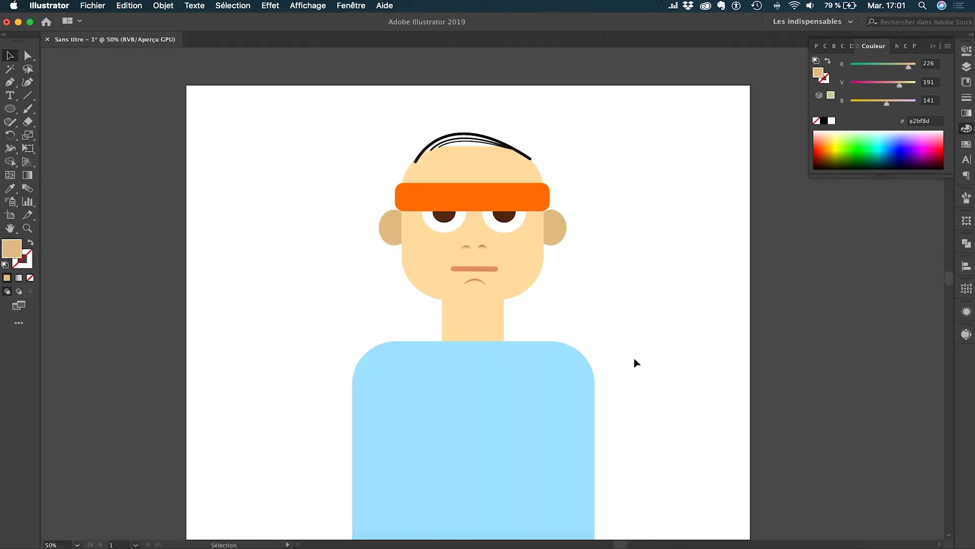
{"action": "scroll", "coordinate": [515, 220], "scroll_direction": "up", "scroll_amount": 1}
{"action": "scroll", "coordinate": [515, 221], "scroll_direction": "down", "scroll_amount": 2}
{"action": "scroll", "coordinate": [515, 221], "scroll_direction": "up", "scroll_amount": 2}
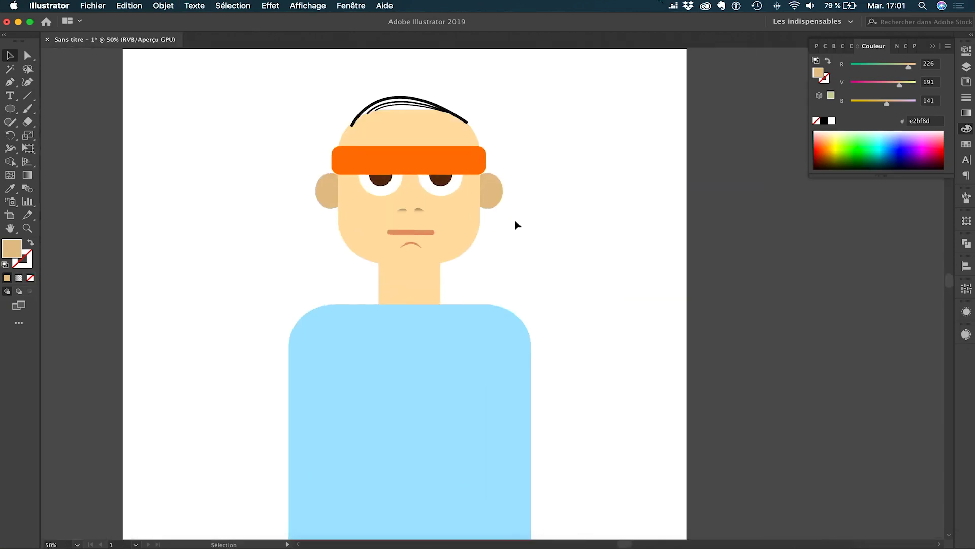
{"action": "scroll", "coordinate": [515, 220], "scroll_direction": "up", "scroll_amount": 2}
{"action": "scroll", "coordinate": [515, 220], "scroll_direction": "up", "scroll_amount": 2}
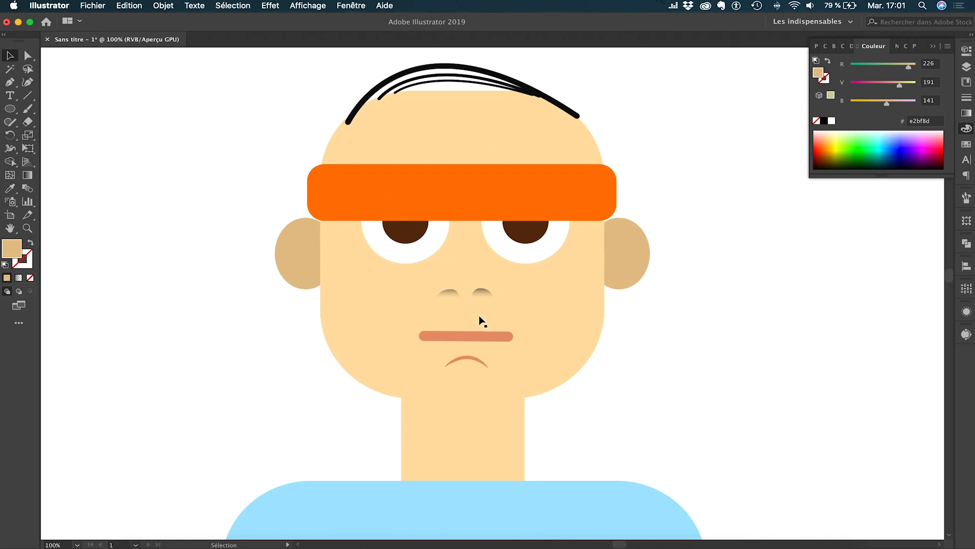
{"action": "scroll", "coordinate": [405, 242], "scroll_direction": "down", "scroll_amount": 1}
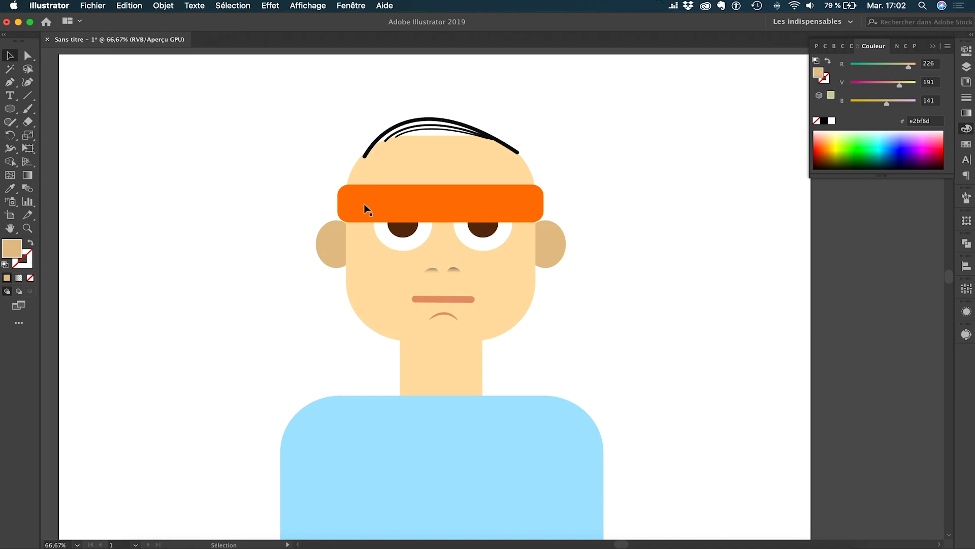
Recolor the orange headband to a dark grey fill
{"action": "left_click", "coordinate": [399, 234]}
{"action": "left_click", "coordinate": [399, 245]}
{"action": "left_click", "coordinate": [459, 207]}
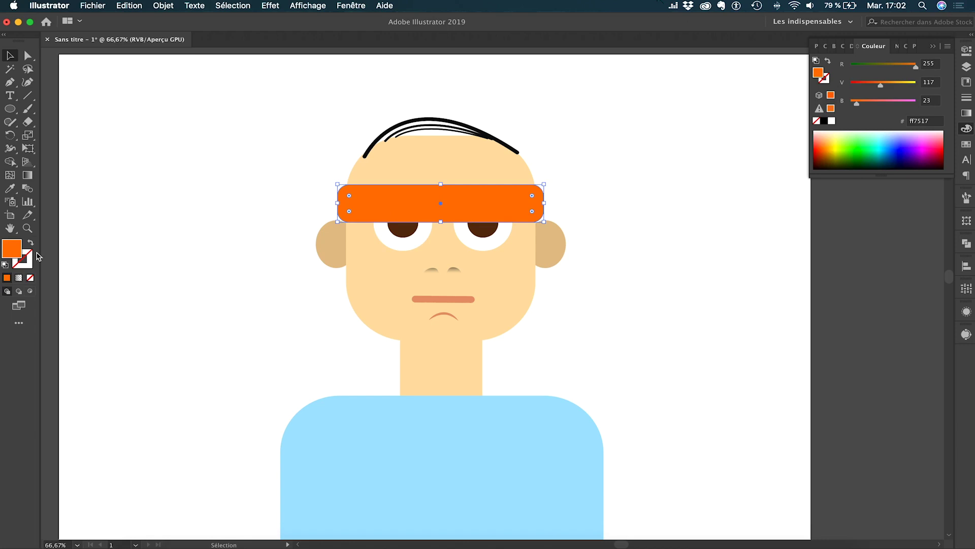
{"action": "double_click", "coordinate": [15, 249]}
{"action": "left_click_drag", "start_coordinate": [638, 440], "coordinate": [637, 452]}
{"action": "left_click", "coordinate": [910, 345]}
{"action": "left_click", "coordinate": [699, 340]}
Recolor the light blue torso to dark grey 3f3f3f
{"action": "scroll", "coordinate": [699, 341], "scroll_direction": "down", "scroll_amount": 1}
{"action": "left_click", "coordinate": [532, 409]}
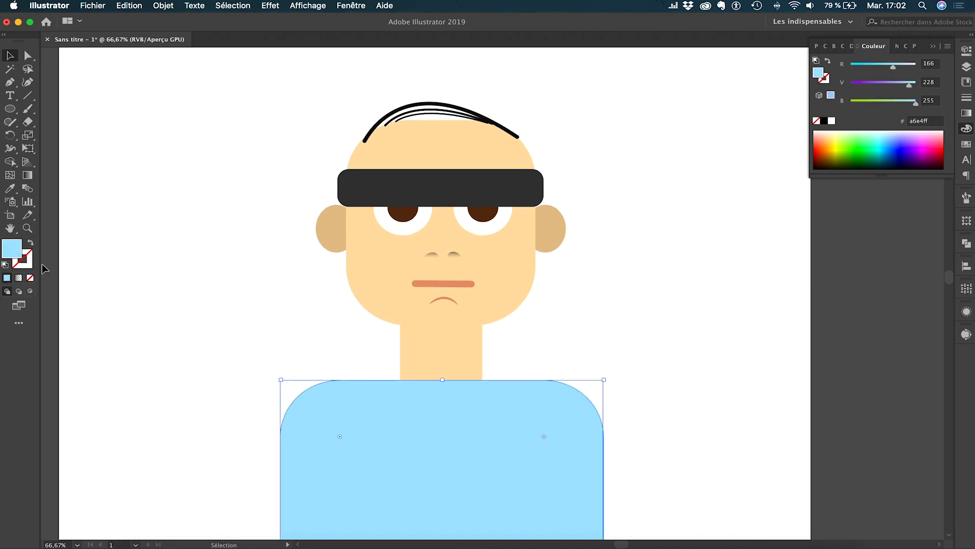
{"action": "double_click", "coordinate": [15, 249]}
{"action": "left_click_drag", "start_coordinate": [640, 439], "coordinate": [637, 447]}
{"action": "left_click", "coordinate": [910, 346]}
{"action": "left_click", "coordinate": [743, 340]}
Draw a curved swoosh path with the Pen tool on the upper chest of the torso
{"action": "scroll", "coordinate": [559, 330], "scroll_direction": "down", "scroll_amount": 1}
{"action": "key", "text": "p"}
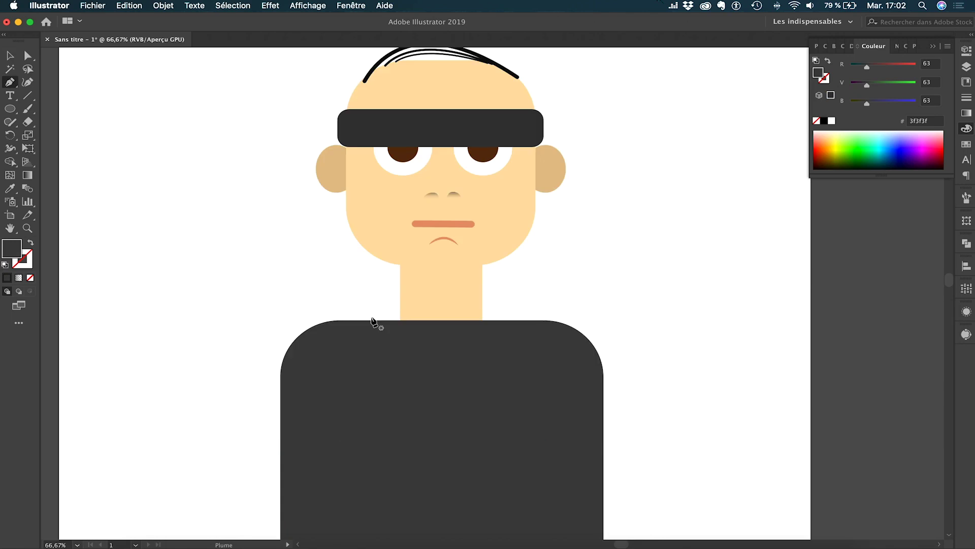
{"action": "left_click", "coordinate": [390, 358]}
{"action": "left_click_drag", "start_coordinate": [390, 379], "coordinate": [406, 388]}
{"action": "left_click", "coordinate": [457, 357]}
{"action": "key", "text": "v"}
Give the swoosh path a thicker white stroke and no fill
{"action": "left_click", "coordinate": [967, 98]}
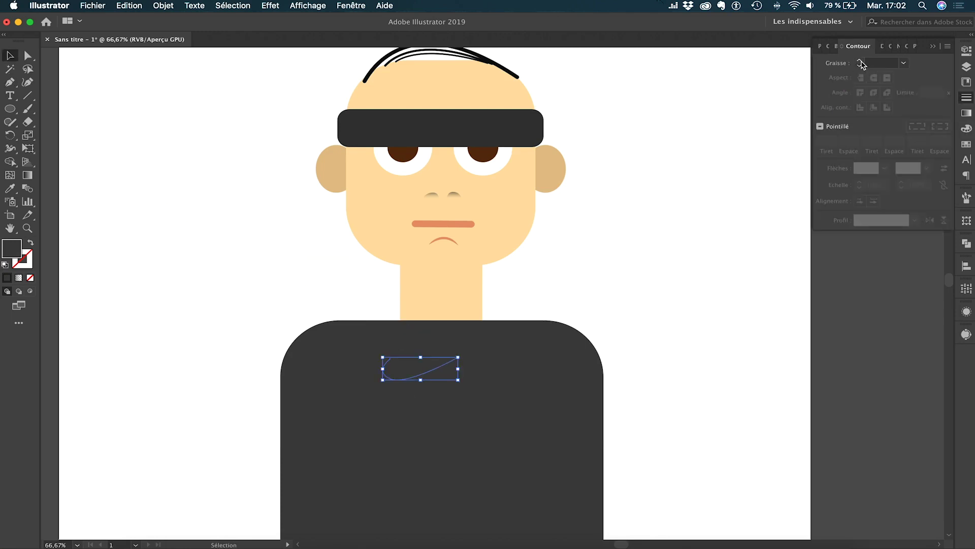
{"action": "left_click", "coordinate": [859, 61]}
{"action": "left_click", "coordinate": [860, 61]}
{"action": "left_click", "coordinate": [30, 278]}
{"action": "double_click", "coordinate": [28, 265]}
{"action": "left_click", "coordinate": [636, 339]}
{"action": "left_click", "coordinate": [910, 345]}
Apply a tapered width profile to the swoosh and flip it so the curved left end is thick and the tip thin
{"action": "left_click", "coordinate": [967, 98]}
{"action": "left_click", "coordinate": [914, 219]}
{"action": "left_click", "coordinate": [886, 325]}
{"action": "left_click", "coordinate": [930, 220]}
{"action": "left_click", "coordinate": [693, 335]}
{"action": "scroll", "coordinate": [401, 382], "scroll_direction": "up", "scroll_amount": 1}
{"action": "left_click", "coordinate": [402, 381]}
{"action": "left_click", "coordinate": [904, 223]}
{"action": "left_click", "coordinate": [887, 256]}
{"action": "left_click", "coordinate": [914, 220]}
{"action": "left_click", "coordinate": [881, 323]}
{"action": "left_click", "coordinate": [930, 220]}
{"action": "left_click", "coordinate": [751, 305]}
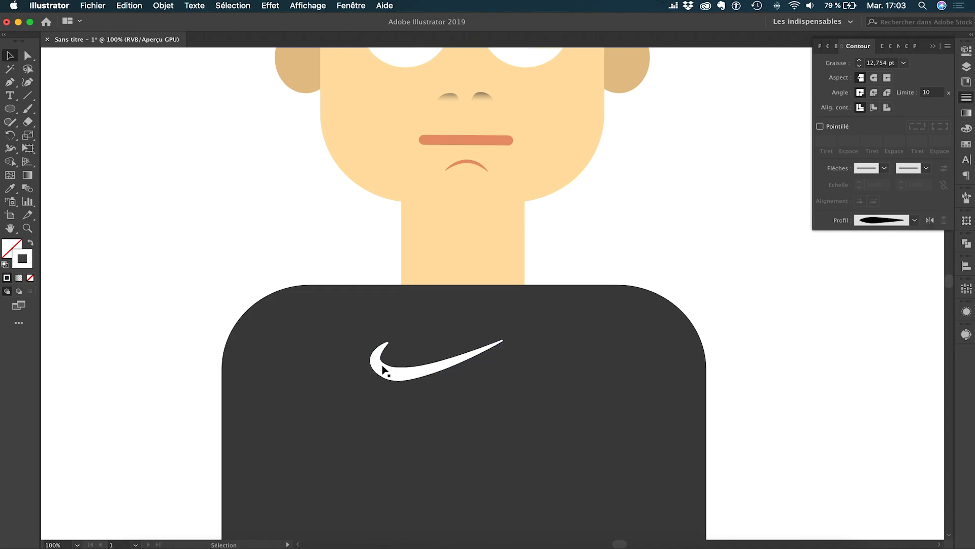
Increase the swoosh's stroke weight slightly and adjust the anchor point of its curved left end
{"action": "scroll", "coordinate": [383, 367], "scroll_direction": "down", "scroll_amount": 1}
{"action": "left_click", "coordinate": [384, 370]}
{"action": "left_click", "coordinate": [860, 60]}
{"action": "left_click", "coordinate": [711, 254]}
{"action": "scroll", "coordinate": [387, 375], "scroll_direction": "up", "scroll_amount": 1}
{"action": "key", "text": "a"}
{"action": "mouse_move", "coordinate": [382, 368]}
{"action": "left_mouse_down"}
{"action": "mouse_move", "coordinate": [376, 373]}
{"action": "mouse_move", "coordinate": [354, 357]}
{"action": "left_mouse_up"}
Move the swoosh to the upper right area of the chest
{"action": "key", "text": "v"}
{"action": "left_click_drag", "start_coordinate": [429, 368], "coordinate": [542, 363]}
{"action": "scroll", "coordinate": [542, 364], "scroll_direction": "down", "scroll_amount": 1}
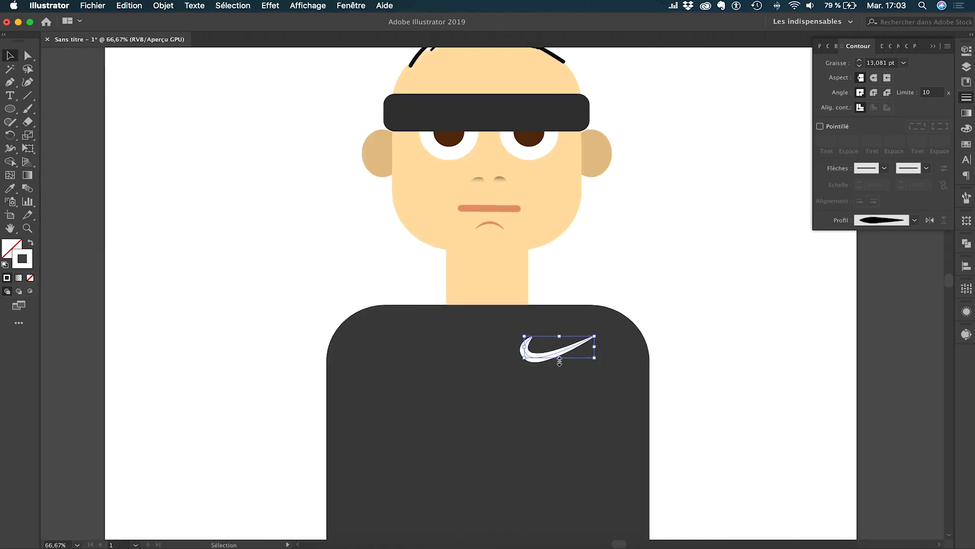
Copy the swoosh onto the right end of the headband and scale it down to fit the band
{"action": "left_click_drag", "start_coordinate": [543, 411], "coordinate": [534, 116]}
{"action": "left_click_drag", "start_coordinate": [522, 120], "coordinate": [552, 123]}
{"action": "left_click", "coordinate": [608, 226]}
{"action": "scroll", "coordinate": [607, 226], "scroll_direction": "down", "scroll_amount": 1}
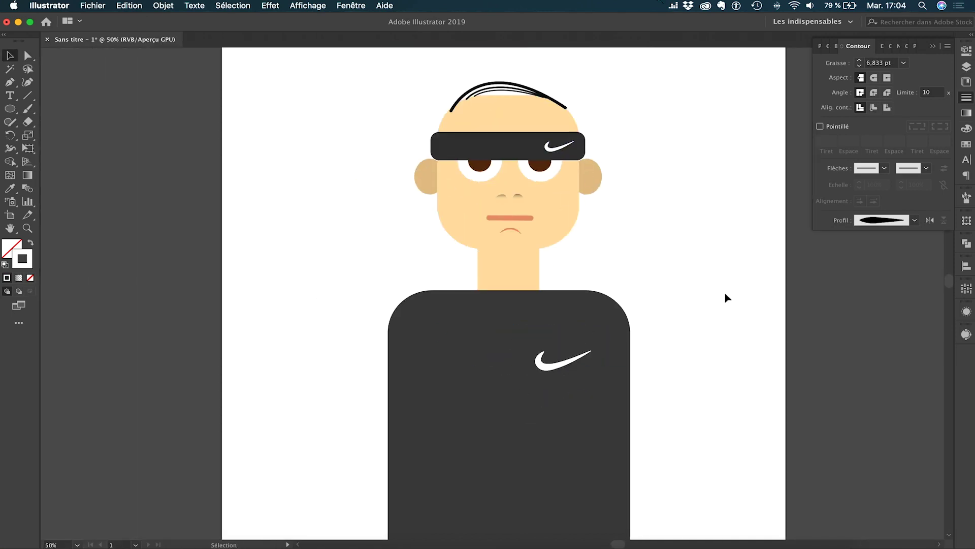
{"action": "scroll", "coordinate": [653, 316], "scroll_direction": "down", "scroll_amount": 1}
{"action": "scroll", "coordinate": [654, 316], "scroll_direction": "down", "scroll_amount": 1}
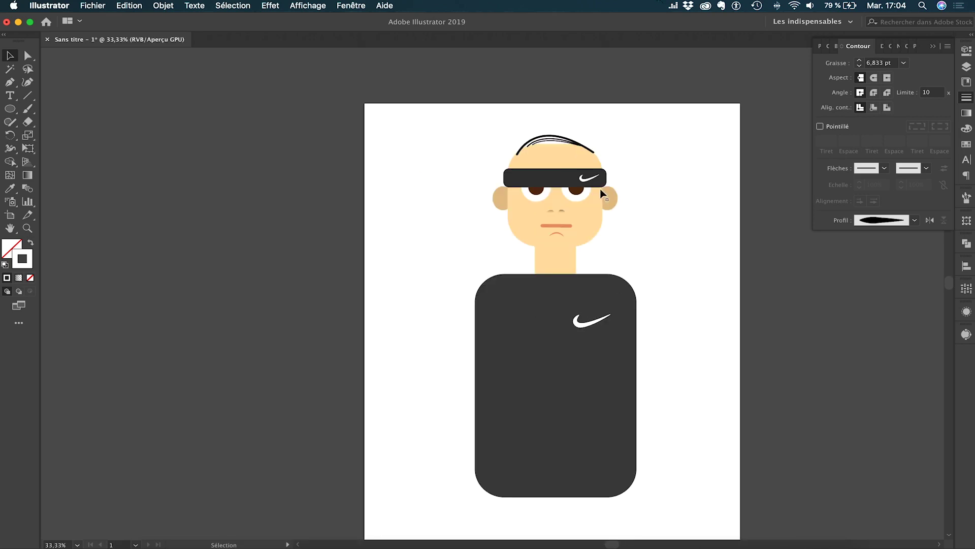
{"action": "scroll", "coordinate": [641, 154], "scroll_direction": "up", "scroll_amount": 1}
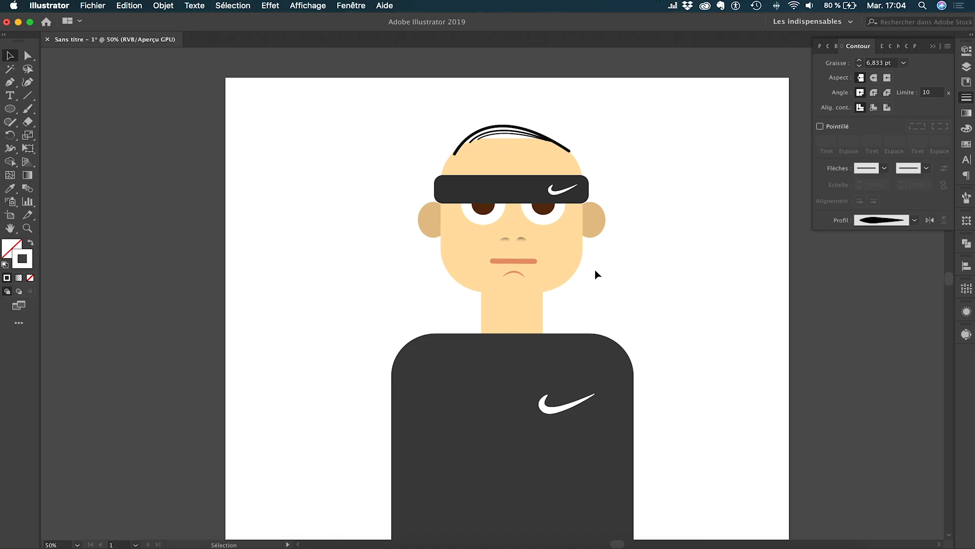
{"action": "left_click_drag", "start_coordinate": [392, 98], "coordinate": [628, 308]}
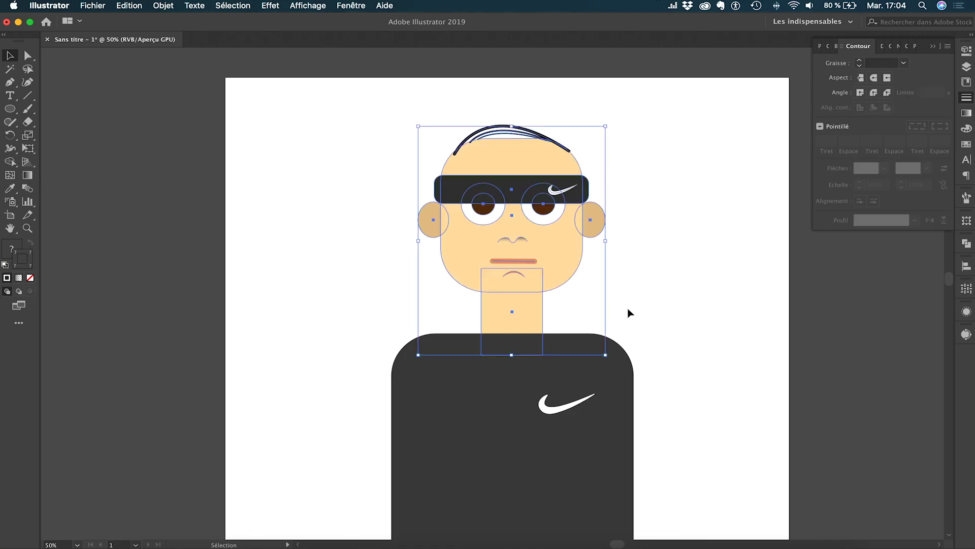
{"action": "left_click", "coordinate": [642, 289]}
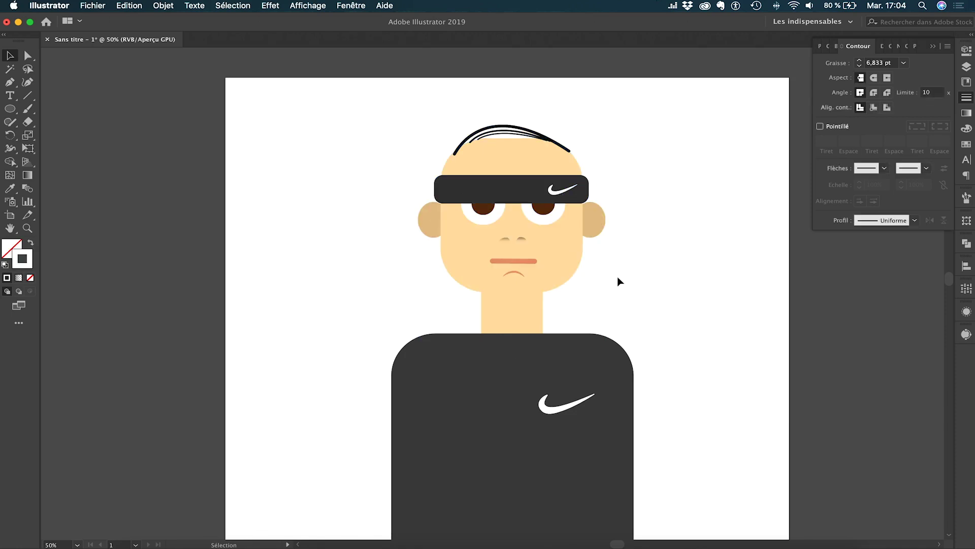
Try to shift both brown pupils to the left within the eyes
{"action": "left_click", "coordinate": [544, 208]}
{"action": "left_click", "coordinate": [484, 211], "text": "shift"}
{"action": "key", "text": "shift+Left"}
{"action": "key", "text": "shift+Left"}
{"action": "key", "text": "shift+Left"}
{"action": "key", "text": "shift+Left"}
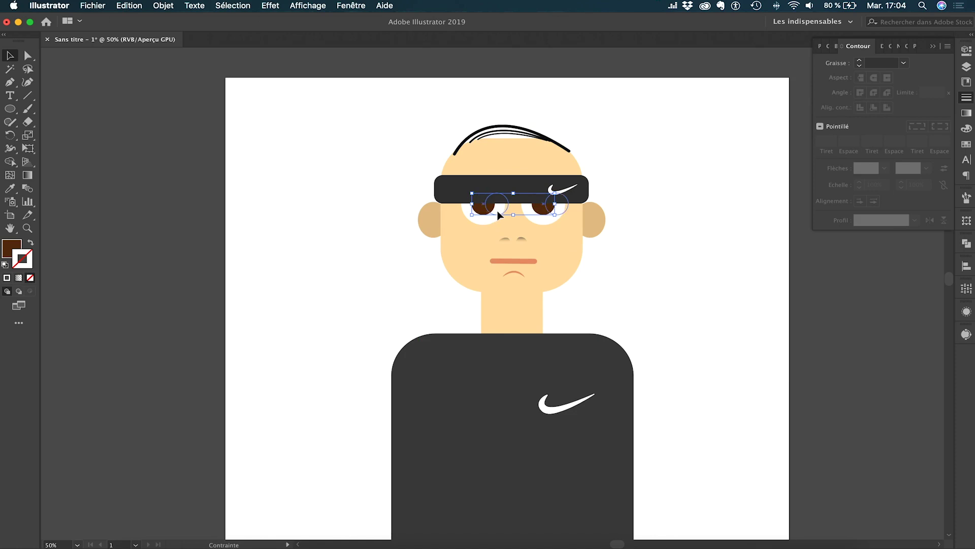
{"action": "key", "text": "super+bracketleft"}
{"action": "left_click", "coordinate": [716, 220]}
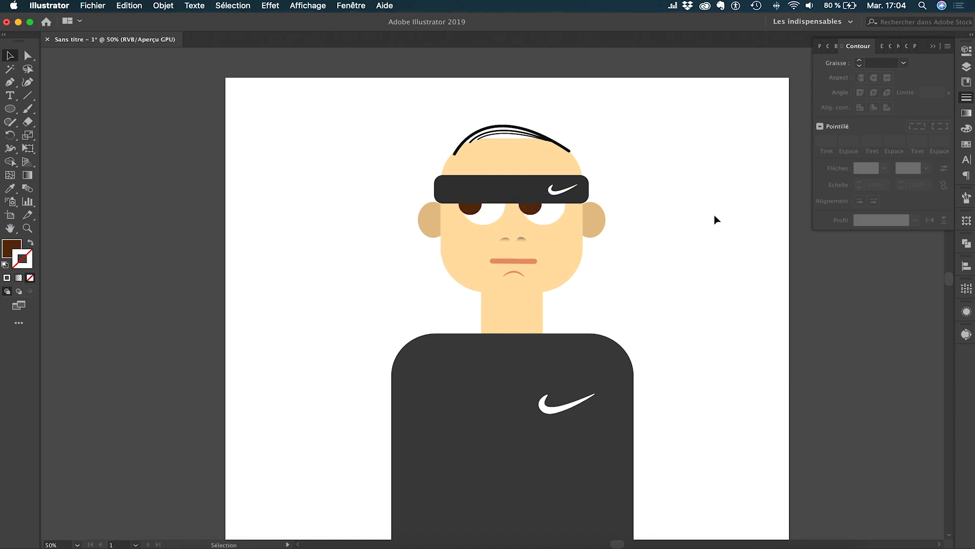
Undo the shift of both pupils
{"action": "key", "text": "super+z"}
{"action": "key", "text": "super+z"}
{"action": "key", "text": "super+z"}
{"action": "key", "text": "super+z"}
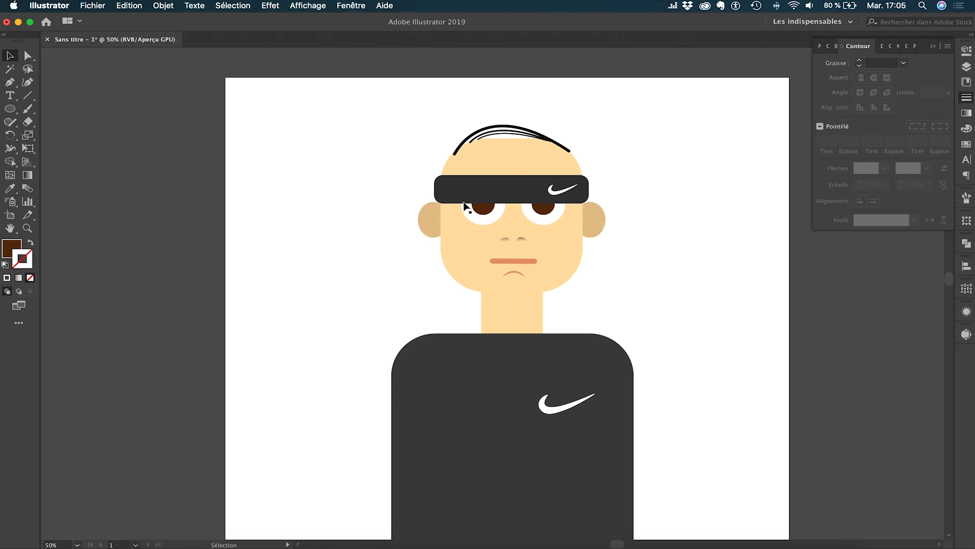
Try to shift both ears to the right and both pupils to the left to suggest a turned head
{"action": "left_click", "coordinate": [432, 220]}
{"action": "left_click", "coordinate": [594, 219], "text": "shift"}
{"action": "left_click_drag", "start_coordinate": [592, 221], "coordinate": [602, 221]}
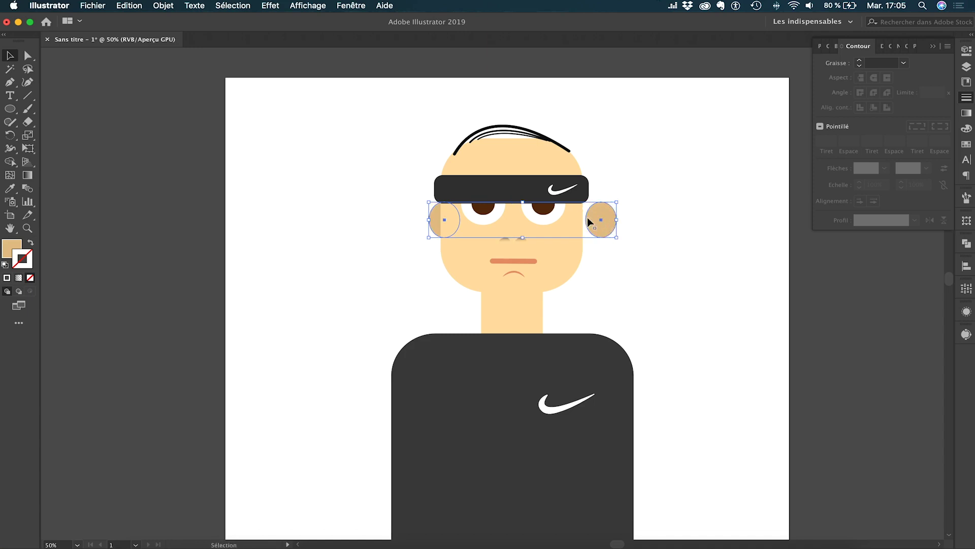
{"action": "left_click", "coordinate": [544, 213]}
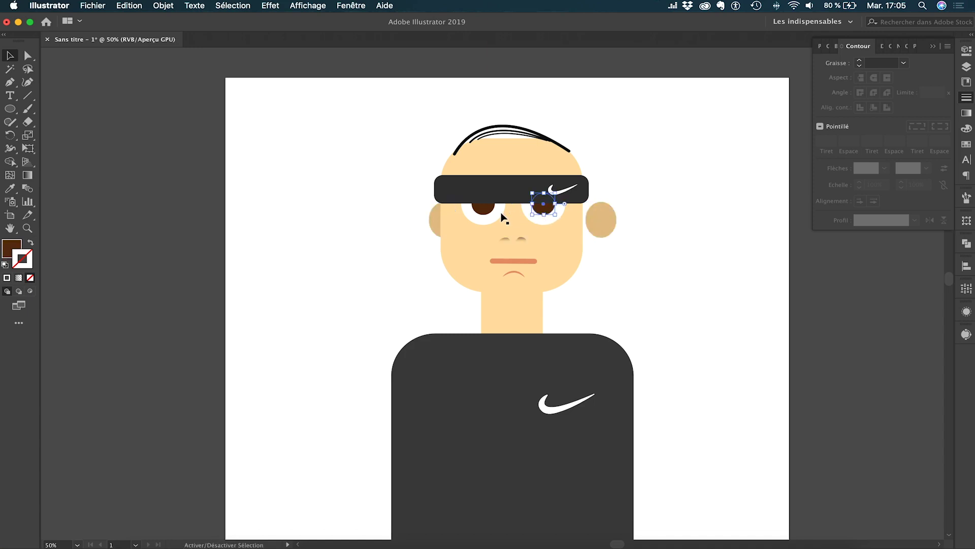
{"action": "left_click_drag", "start_coordinate": [484, 214], "coordinate": [476, 213]}
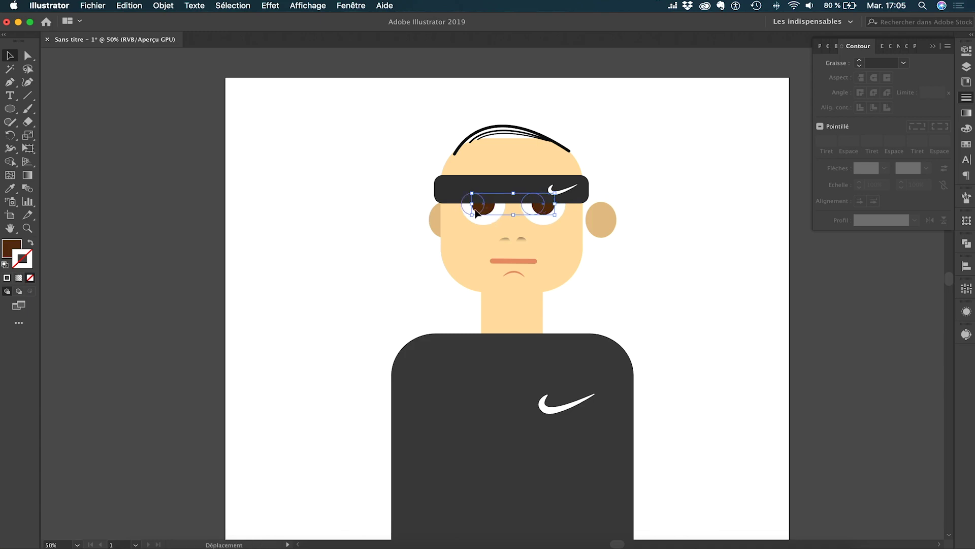
{"action": "left_click", "coordinate": [397, 184]}
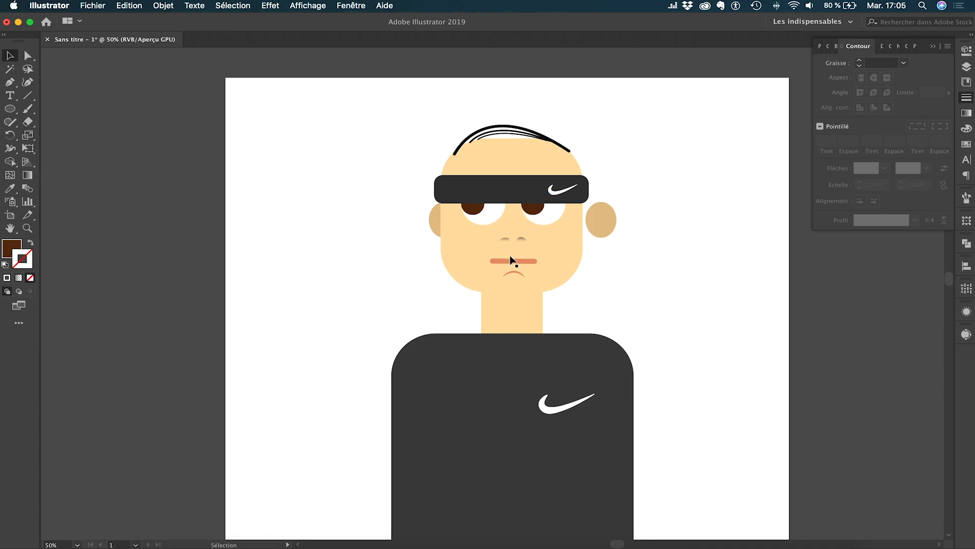
Undo the shifts of the ears and pupils
{"action": "key", "text": "a"}
{"action": "key", "text": "super+z"}
{"action": "key", "text": "super+z"}
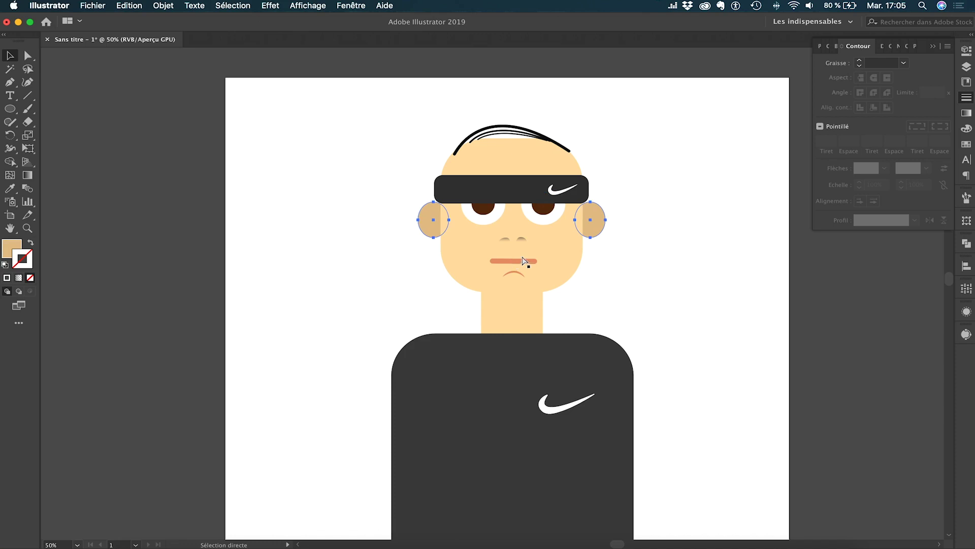
{"action": "left_click", "coordinate": [639, 240]}
{"action": "left_click_drag", "start_coordinate": [417, 125], "coordinate": [613, 280]}
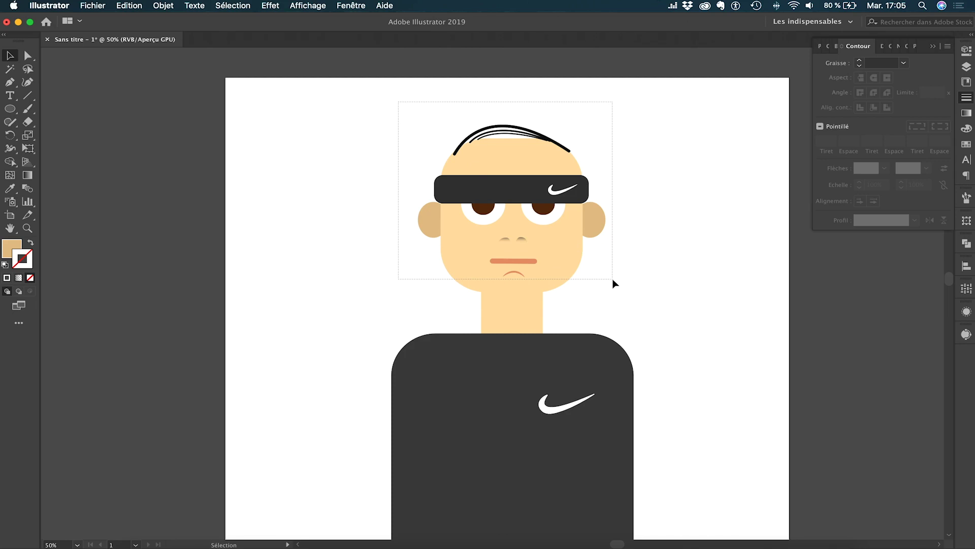
{"action": "left_click_drag", "start_coordinate": [613, 283], "coordinate": [616, 282]}
{"action": "left_click", "coordinate": [516, 307], "text": "shift"}
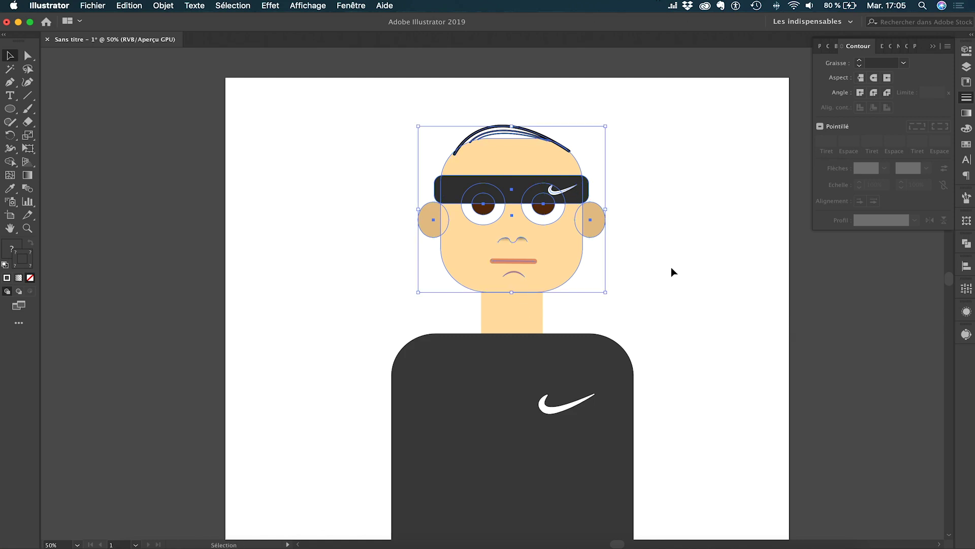
{"action": "left_click", "coordinate": [654, 261]}
{"action": "key", "text": "super+z"}
{"action": "left_click", "coordinate": [695, 246]}
{"action": "left_click", "coordinate": [527, 237]}
{"action": "left_click", "coordinate": [637, 298]}
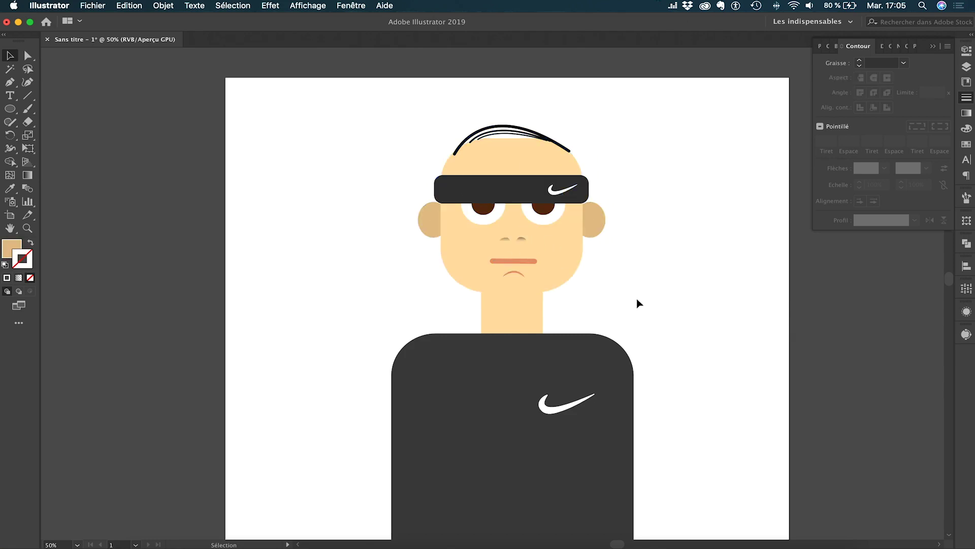
{"action": "scroll", "coordinate": [637, 298], "scroll_direction": "down", "scroll_amount": 1}
{"action": "scroll", "coordinate": [637, 297], "scroll_direction": "down", "scroll_amount": 1}
{"action": "scroll", "coordinate": [637, 298], "scroll_direction": "down", "scroll_amount": 4}
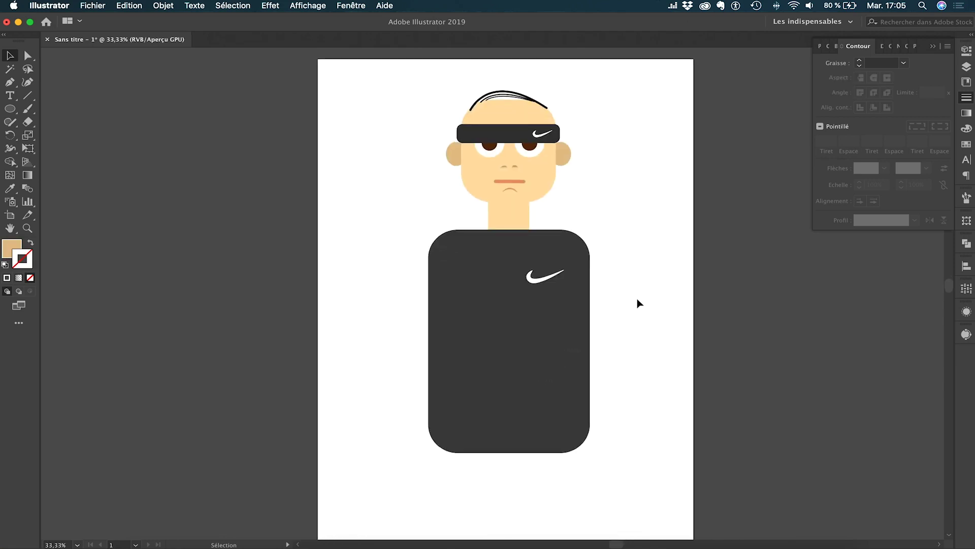
{"action": "scroll", "coordinate": [637, 298], "scroll_direction": "down", "scroll_amount": 2}
{"action": "scroll", "coordinate": [637, 298], "scroll_direction": "up", "scroll_amount": 2}
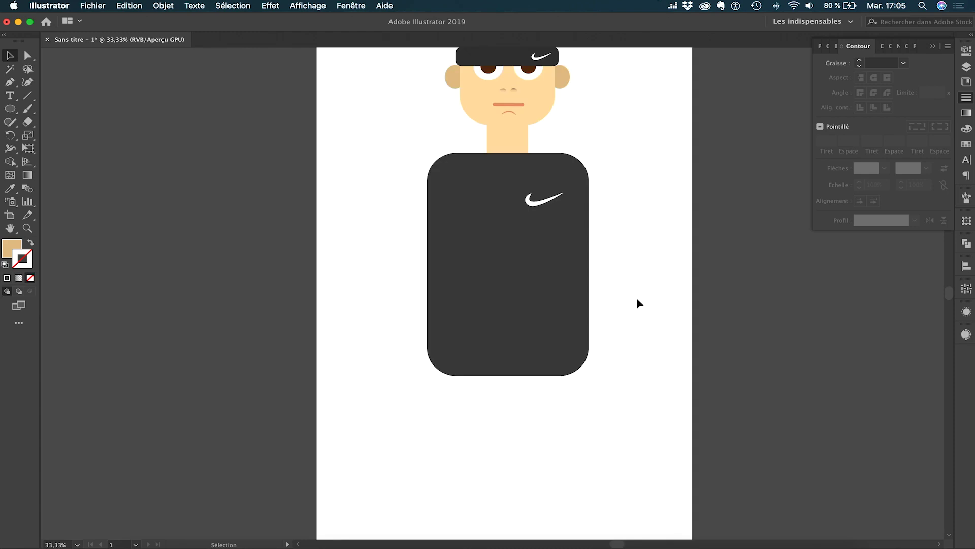
{"action": "scroll", "coordinate": [637, 298], "scroll_direction": "down", "scroll_amount": 1}
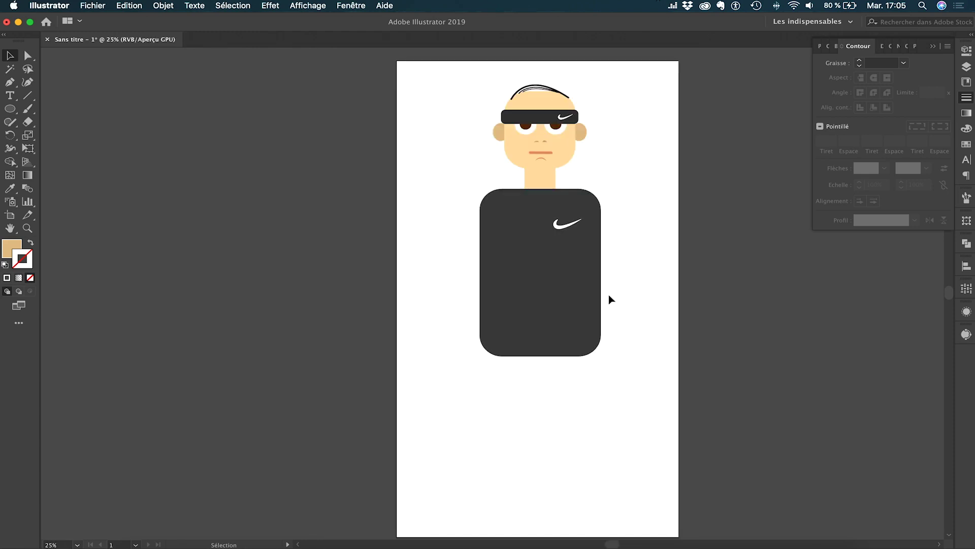
{"action": "scroll", "coordinate": [475, 214], "scroll_direction": "up", "scroll_amount": 1}
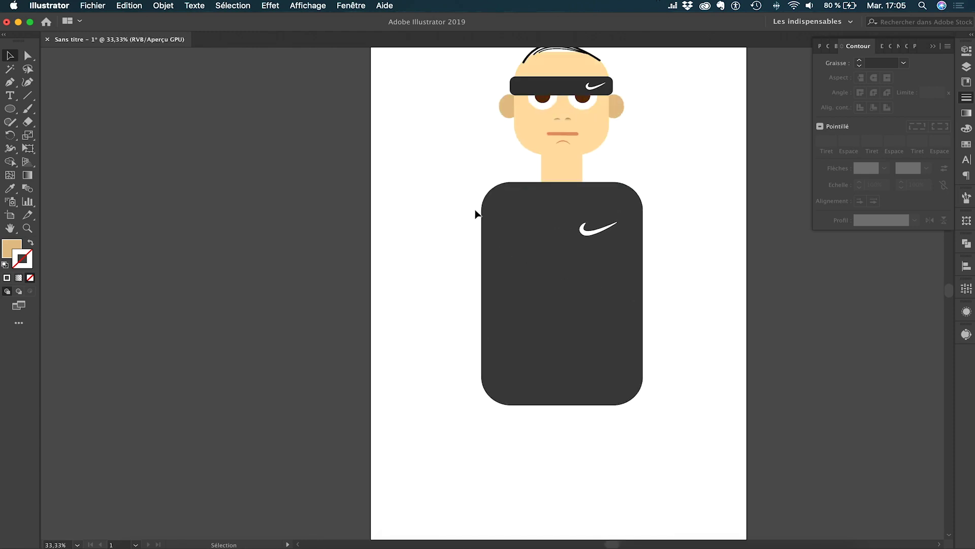
Draw a tall narrow rectangle beside the torso's upper left and fill it with the torso's dark grey
{"action": "scroll", "coordinate": [476, 214], "scroll_direction": "up", "scroll_amount": 1}
{"action": "left_click_drag", "start_coordinate": [9, 108], "coordinate": [52, 113]}
{"action": "left_click", "coordinate": [53, 112]}
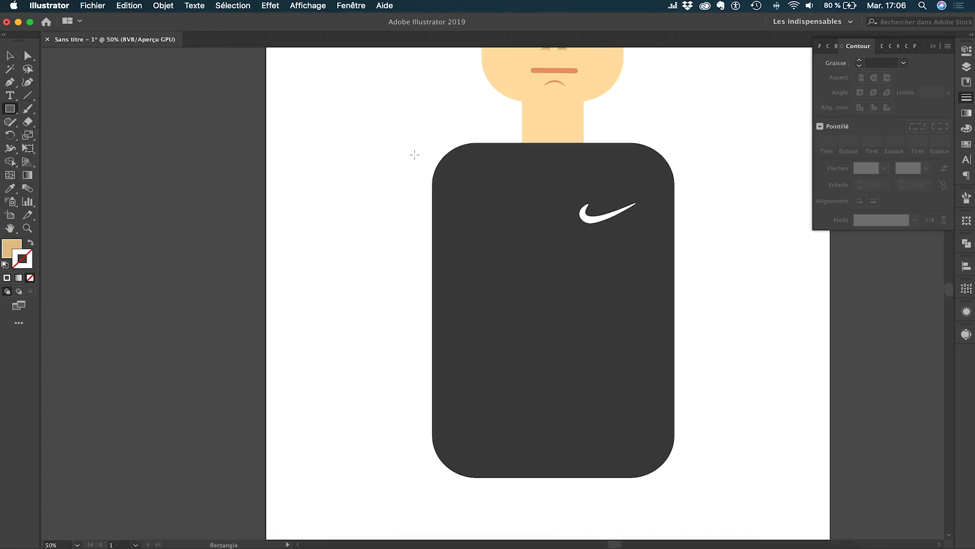
{"action": "left_click_drag", "start_coordinate": [418, 154], "coordinate": [362, 308]}
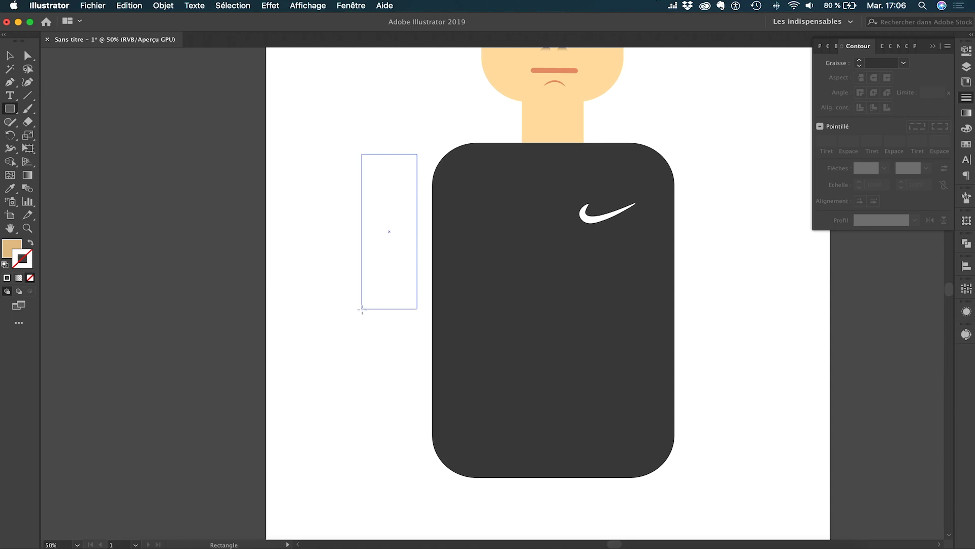
{"action": "left_click_drag", "start_coordinate": [362, 308], "coordinate": [362, 307]}
{"action": "left_click", "coordinate": [10, 56]}
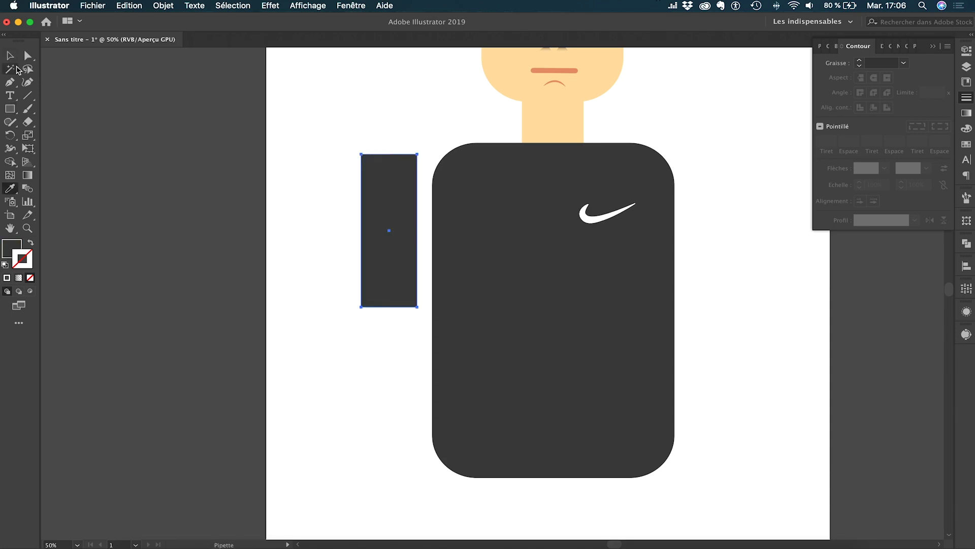
{"action": "left_click", "coordinate": [10, 56]}
Fully round the rectangle's corners and build an arm from it, with an upper arm at the left shoulder and a forearm below
{"action": "left_click_drag", "start_coordinate": [409, 162], "coordinate": [449, 163]}
{"action": "left_click", "coordinate": [402, 214]}
{"action": "left_click_drag", "start_coordinate": [399, 213], "coordinate": [439, 205]}
{"action": "mouse_move", "coordinate": [390, 368]}
{"action": "left_mouse_down"}
{"action": "mouse_move", "coordinate": [403, 383]}
{"action": "mouse_move", "coordinate": [405, 371]}
{"action": "left_mouse_up"}
{"action": "left_click_drag", "start_coordinate": [403, 415], "coordinate": [403, 435]}
Move the torso's rounded lower-left corner inward in seven large steps to narrow the waist
{"action": "left_click", "coordinate": [454, 432]}
{"action": "key", "text": "a"}
{"action": "left_click_drag", "start_coordinate": [494, 500], "coordinate": [425, 432]}
{"action": "key", "text": "shift+Right"}
{"action": "key", "text": "shift+Right"}
{"action": "key", "text": "shift+Right"}
{"action": "key", "text": "shift+Right"}
{"action": "key", "text": "shift+Right"}
{"action": "key", "text": "shift+Right"}
{"action": "key", "text": "shift+Right"}
Move the torso's rounded lower-right corner inward in seven large steps to match the other side
{"action": "left_click_drag", "start_coordinate": [681, 497], "coordinate": [610, 424]}
{"action": "key", "text": "shift+Left"}
{"action": "key", "text": "shift+Left"}
{"action": "key", "text": "shift+Left"}
{"action": "key", "text": "shift+Left"}
{"action": "key", "text": "shift+Left"}
{"action": "key", "text": "shift+Left"}
{"action": "key", "text": "shift+Left"}
{"action": "left_click", "coordinate": [707, 421]}
Adjust the upper arm and forearm so they slant out from the left shoulder and join at a bent elbow
{"action": "key", "text": "v"}
{"action": "left_click", "coordinate": [413, 263]}
{"action": "left_click", "coordinate": [442, 280]}
{"action": "left_click_drag", "start_coordinate": [408, 275], "coordinate": [370, 143]}
{"action": "left_click_drag", "start_coordinate": [404, 228], "coordinate": [400, 228]}
{"action": "left_click", "coordinate": [403, 263]}
{"action": "left_click", "coordinate": [388, 345], "text": "shift"}
{"action": "mouse_move", "coordinate": [388, 346]}
{"action": "left_mouse_down"}
{"action": "mouse_move", "coordinate": [388, 361]}
{"action": "mouse_move", "coordinate": [394, 356]}
{"action": "left_mouse_up"}
{"action": "left_click", "coordinate": [331, 305]}
{"action": "scroll", "coordinate": [412, 230], "scroll_direction": "down", "scroll_amount": 1}
{"action": "left_click", "coordinate": [412, 231]}
{"action": "left_click", "coordinate": [404, 357]}
{"action": "left_click", "coordinate": [346, 374]}
Draw a circle for the palm, fill it with the neck's skin tone, and place it at the forearm's lower end
{"action": "scroll", "coordinate": [345, 373], "scroll_direction": "down", "scroll_amount": 2}
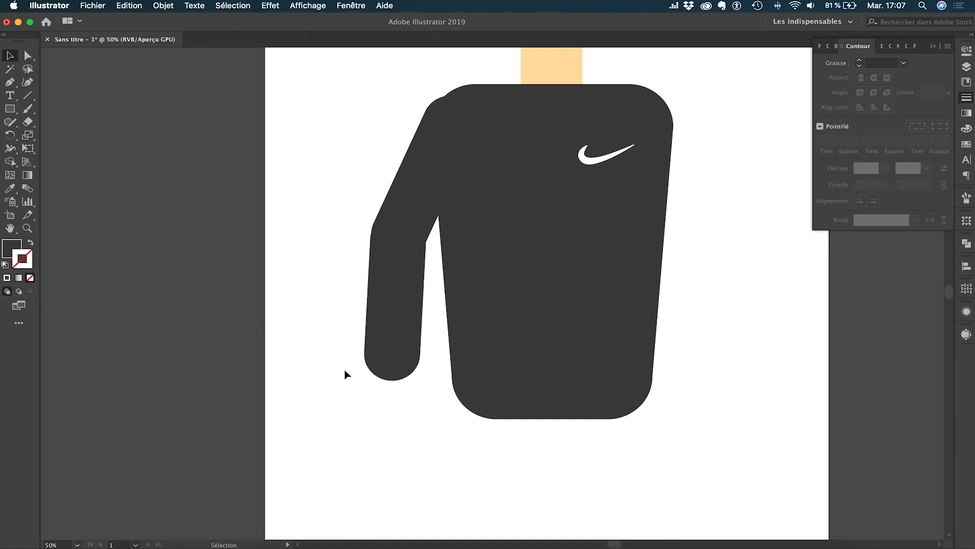
{"action": "left_click", "coordinate": [9, 110]}
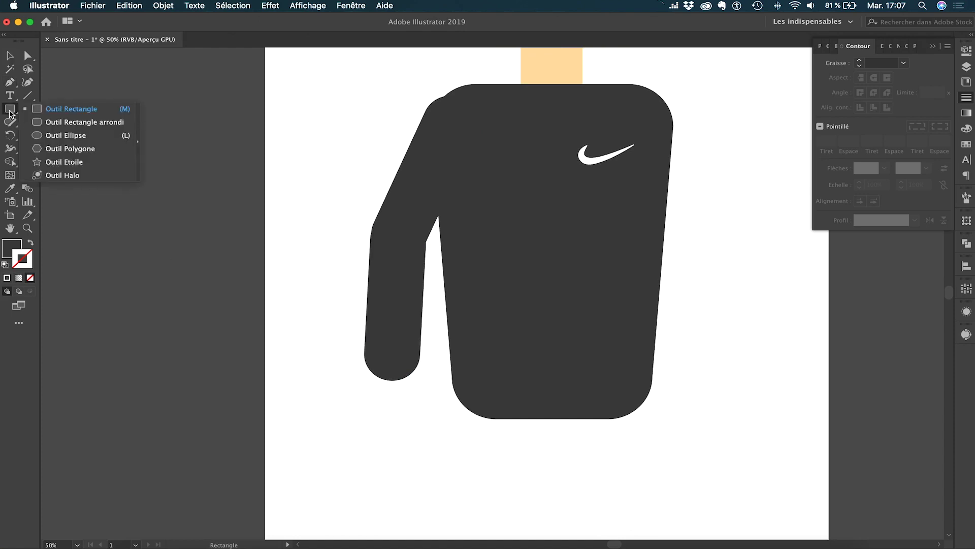
{"action": "left_click", "coordinate": [55, 136]}
{"action": "left_click_drag", "start_coordinate": [376, 392], "coordinate": [422, 435]}
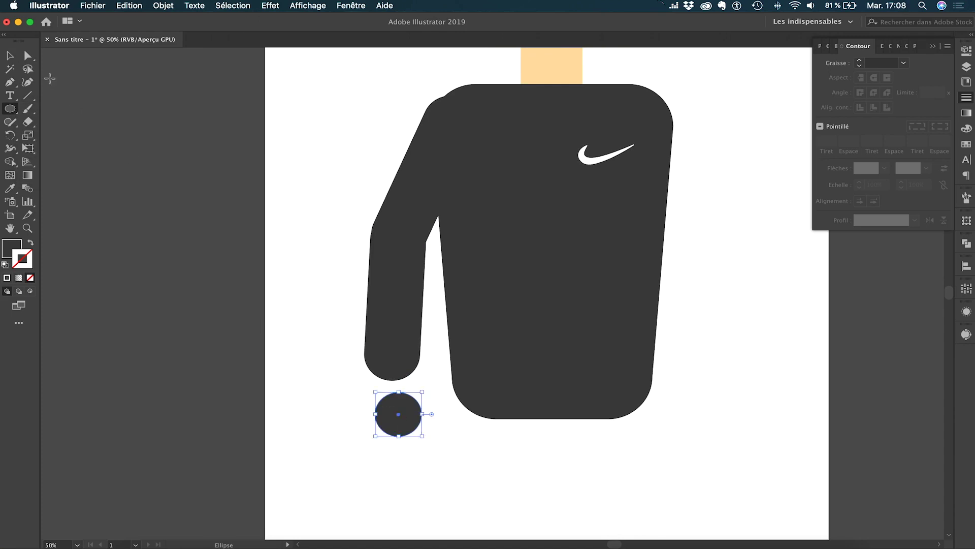
{"action": "key", "text": "i"}
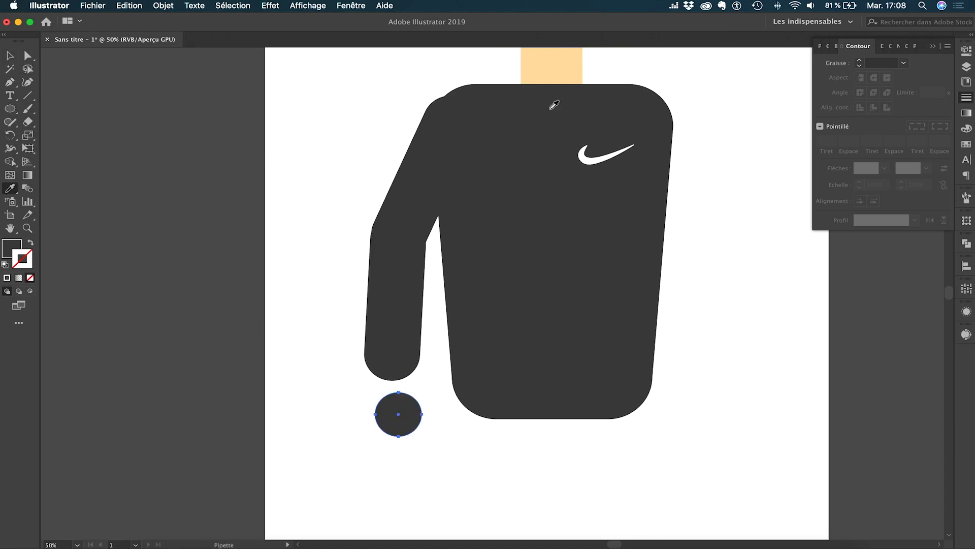
{"action": "left_click", "coordinate": [556, 64]}
{"action": "key", "text": "v"}
{"action": "left_click_drag", "start_coordinate": [406, 409], "coordinate": [400, 398]}
{"action": "key", "text": "super+plus"}
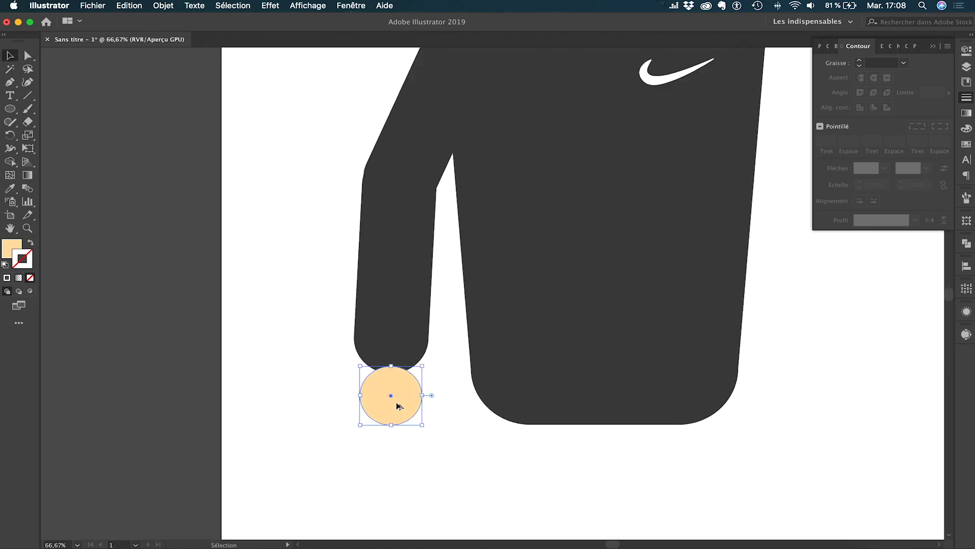
Draw a small upright rectangle beside the palm as the first finger
{"action": "key", "text": "super+plus"}
{"action": "left_click", "coordinate": [341, 346]}
{"action": "key", "text": "m"}
{"action": "left_click_drag", "start_coordinate": [331, 306], "coordinate": [360, 366]}
{"action": "key", "text": "a"}
{"action": "left_click", "coordinate": [10, 56]}
Round the finger's ends and build the hand with three fingers below the palm and an angled thumb on its inner side
{"action": "left_click_drag", "start_coordinate": [344, 323], "coordinate": [382, 358]}
{"action": "left_click_drag", "start_coordinate": [382, 358], "coordinate": [413, 352]}
{"action": "left_click_drag", "start_coordinate": [413, 352], "coordinate": [473, 336]}
{"action": "left_click_drag", "start_coordinate": [449, 328], "coordinate": [435, 321]}
{"action": "left_click", "coordinate": [438, 403]}
{"action": "scroll", "coordinate": [438, 403], "scroll_direction": "down", "scroll_amount": 3}
{"action": "left_click_drag", "start_coordinate": [438, 403], "coordinate": [400, 370]}
{"action": "left_click_drag", "start_coordinate": [415, 378], "coordinate": [415, 369]}
{"action": "left_click", "coordinate": [434, 379]}
{"action": "scroll", "coordinate": [433, 378], "scroll_direction": "up", "scroll_amount": 1}
Select the whole arm with its hand and place a copy on the other side of the torso
{"action": "left_click_drag", "start_coordinate": [431, 402], "coordinate": [352, 170]}
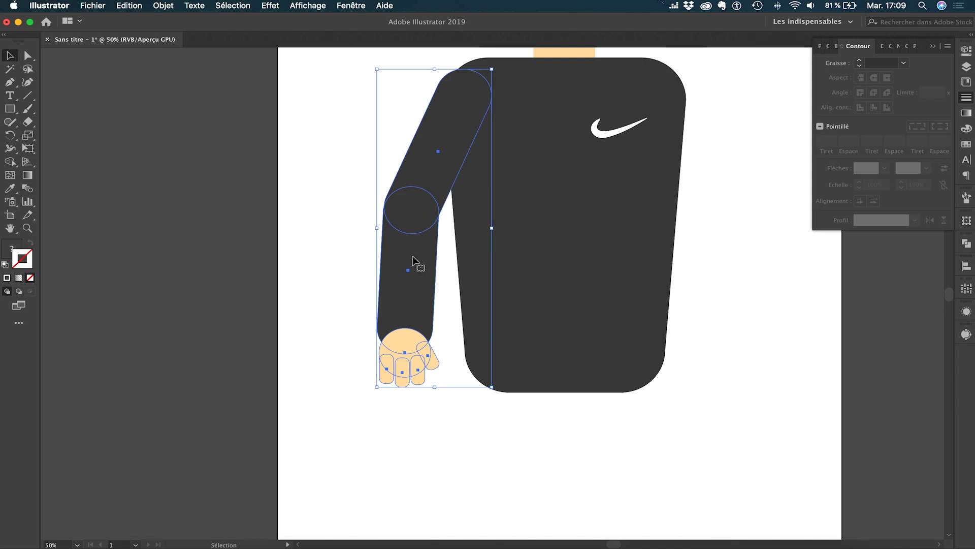
{"action": "left_click", "coordinate": [305, 246]}
{"action": "left_click_drag", "start_coordinate": [436, 408], "coordinate": [374, 357]}
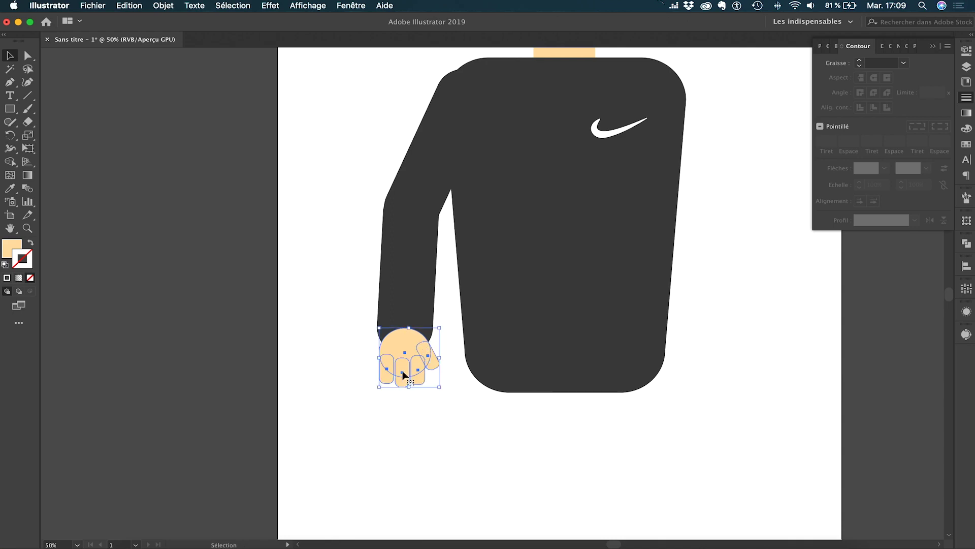
{"action": "left_click_drag", "start_coordinate": [453, 420], "coordinate": [361, 186]}
{"action": "left_click", "coordinate": [544, 193], "text": "shift"}
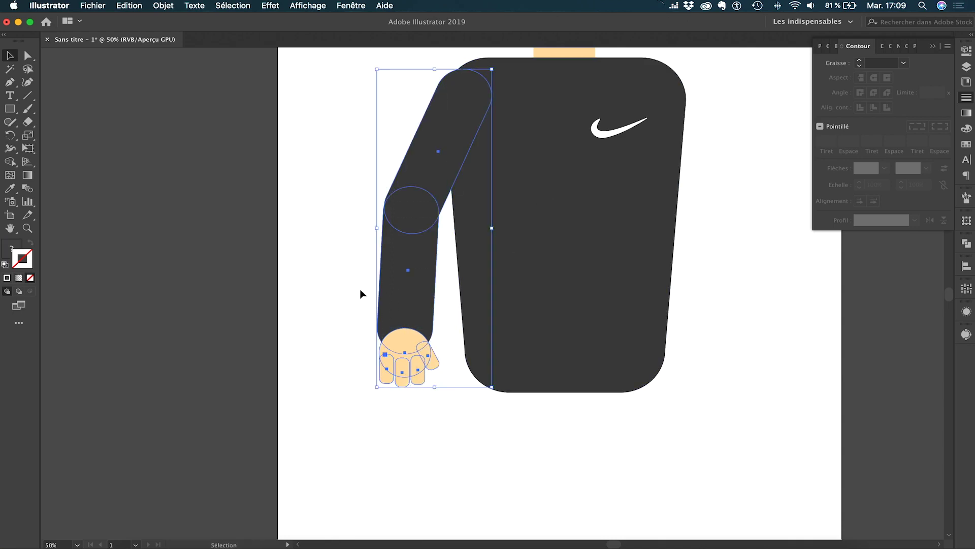
{"action": "left_click_drag", "start_coordinate": [396, 304], "coordinate": [696, 317]}
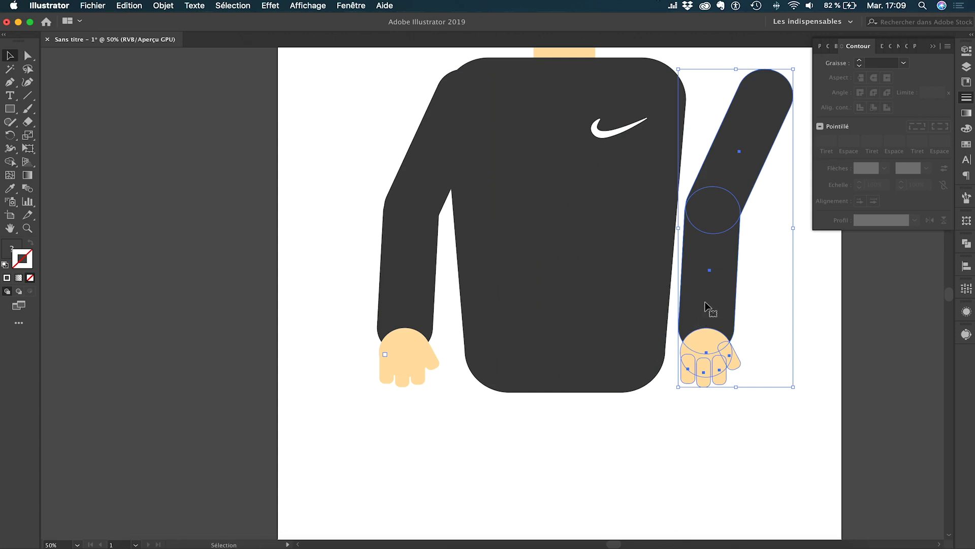
Mirror the copied arm horizontally and attach it to the opposite shoulder
{"action": "right_click", "coordinate": [705, 304]}
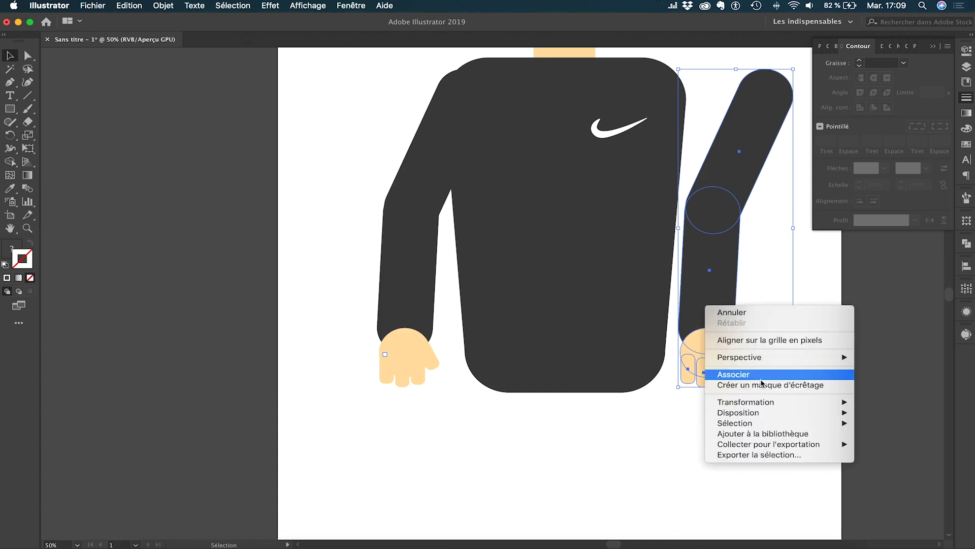
{"action": "mouse_move", "coordinate": [777, 403]}
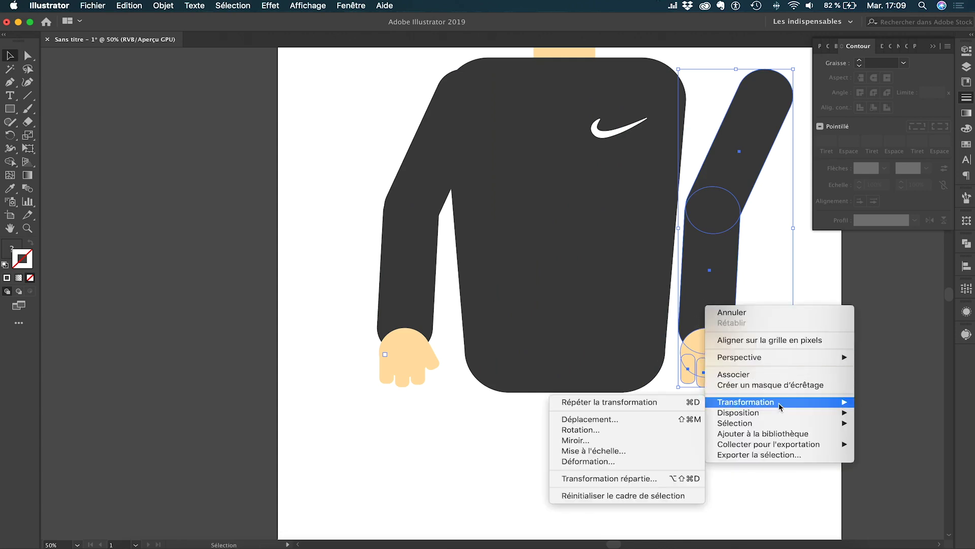
{"action": "left_click", "coordinate": [606, 441]}
{"action": "left_click", "coordinate": [274, 238]}
{"action": "left_click_drag", "start_coordinate": [741, 203], "coordinate": [709, 207]}
{"action": "left_click", "coordinate": [785, 349]}
{"action": "key", "text": "super+minus"}
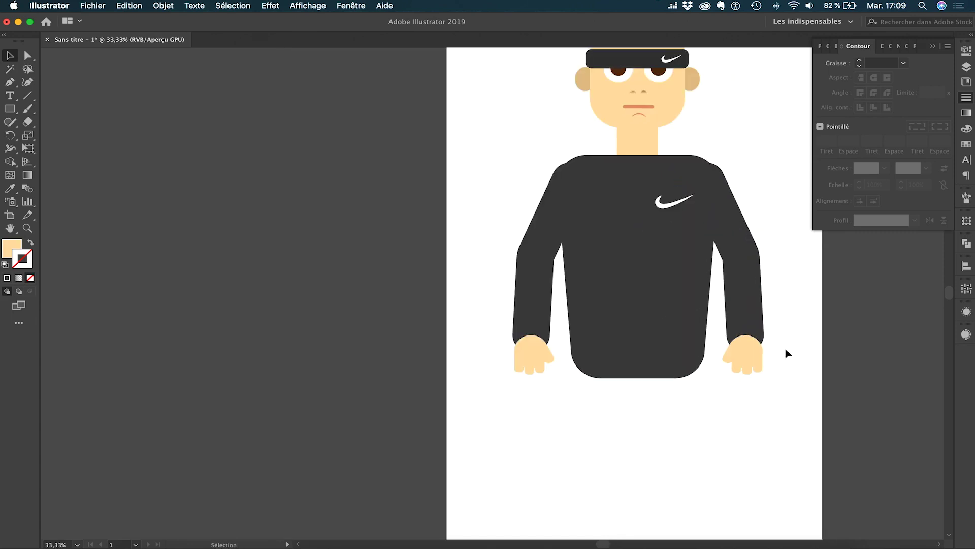
Narrow the torso by bringing both of its sides inward equally
{"action": "scroll", "coordinate": [785, 348], "scroll_direction": "up", "scroll_amount": 2}
{"action": "scroll", "coordinate": [786, 349], "scroll_direction": "right", "scroll_amount": 3}
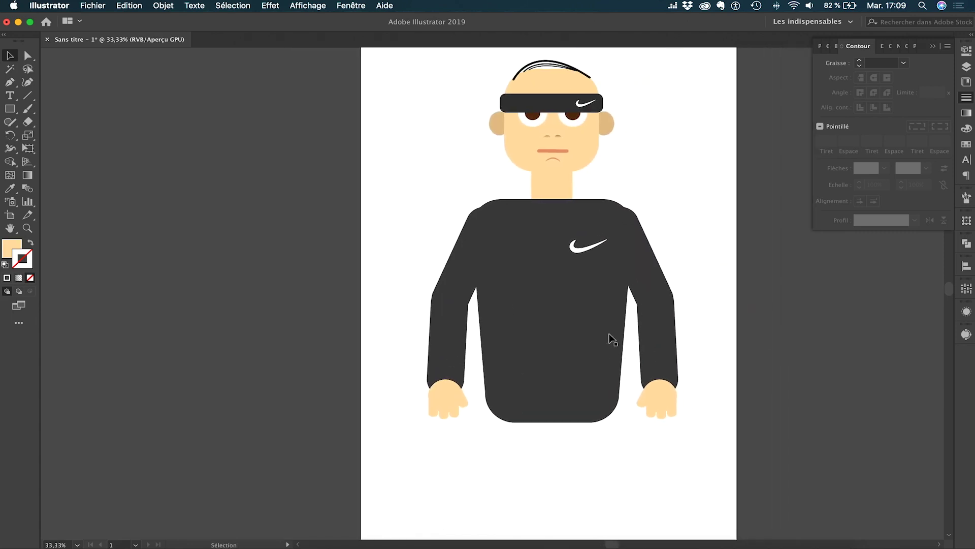
{"action": "left_click", "coordinate": [608, 334]}
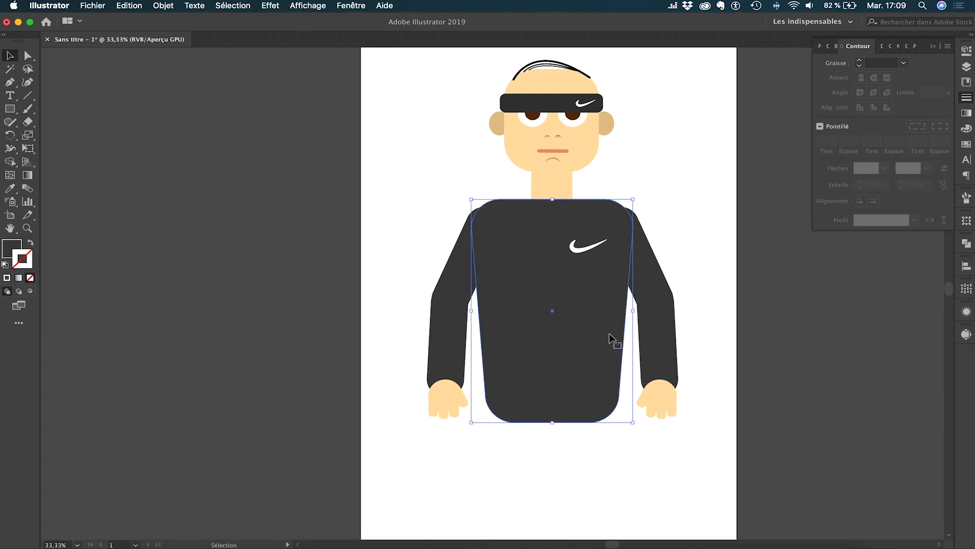
{"action": "left_click_drag", "start_coordinate": [632, 310], "coordinate": [613, 311]}
{"action": "left_click_drag", "start_coordinate": [472, 311], "coordinate": [491, 311]}
Move both arms with their hands inward to meet the narrowed torso
{"action": "left_click_drag", "start_coordinate": [699, 442], "coordinate": [638, 248]}
{"action": "left_click_drag", "start_coordinate": [644, 249], "coordinate": [623, 244]}
{"action": "left_click", "coordinate": [669, 243]}
{"action": "left_click_drag", "start_coordinate": [403, 268], "coordinate": [465, 433]}
{"action": "left_click_drag", "start_coordinate": [454, 267], "coordinate": [474, 262]}
{"action": "left_click", "coordinate": [420, 246]}
{"action": "scroll", "coordinate": [381, 246], "scroll_direction": "right", "scroll_amount": 1}
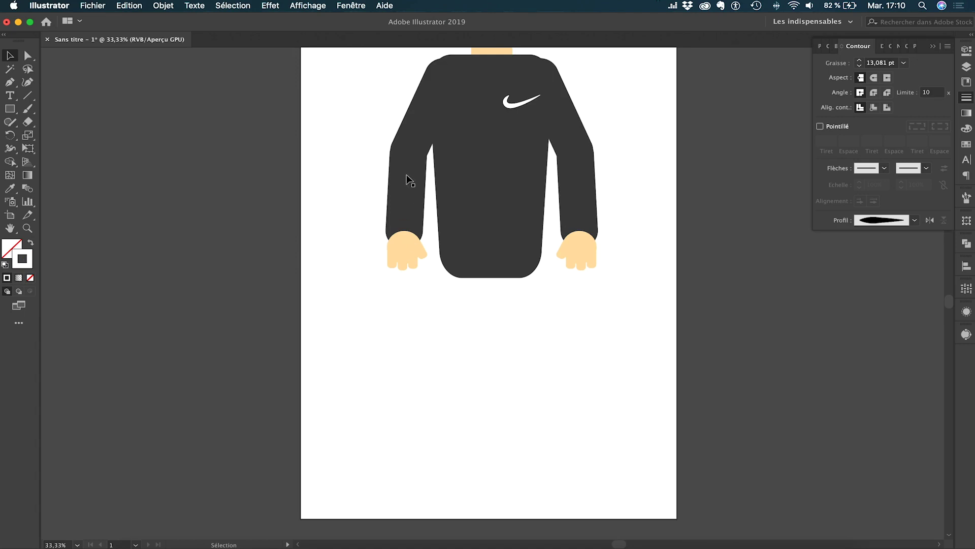
{"action": "left_click", "coordinate": [413, 129]}
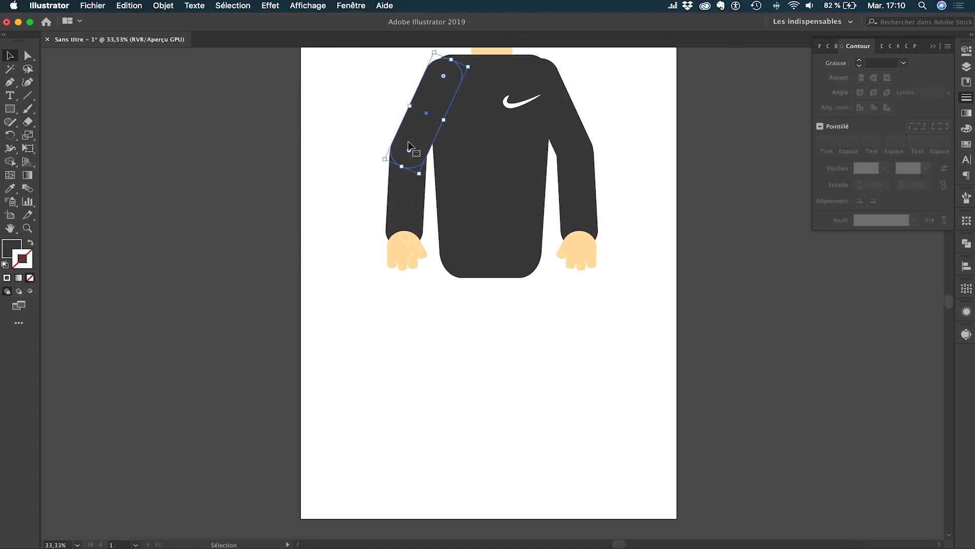
{"action": "left_click", "coordinate": [397, 197]}
{"action": "left_click", "coordinate": [404, 262]}
{"action": "left_click", "coordinate": [400, 178]}
{"action": "left_click", "coordinate": [418, 115]}
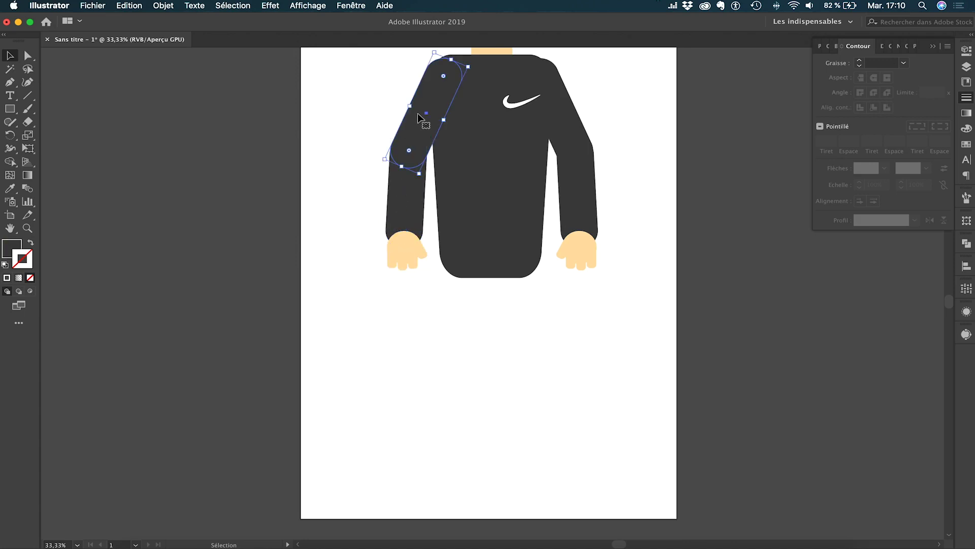
{"action": "left_click", "coordinate": [409, 204]}
{"action": "left_click", "coordinate": [396, 301]}
Draw a dark upright rectangle below the torso as a shorts leg and adjust its top corners
{"action": "left_click", "coordinate": [10, 109]}
{"action": "mouse_move", "coordinate": [499, 273]}
{"action": "left_mouse_down"}
{"action": "mouse_move", "coordinate": [551, 385]}
{"action": "mouse_move", "coordinate": [551, 364]}
{"action": "left_mouse_up"}
{"action": "key", "text": "a"}
{"action": "left_click_drag", "start_coordinate": [551, 273], "coordinate": [541, 273]}
Create the lower leg as a narrower piece below the shorts leg and give it the skin tone of the hand
{"action": "mouse_move", "coordinate": [533, 344]}
{"action": "left_mouse_down"}
{"action": "mouse_move", "coordinate": [533, 328]}
{"action": "mouse_move", "coordinate": [529, 395]}
{"action": "left_mouse_up"}
{"action": "key", "text": "super+z"}
{"action": "key", "text": "super+z"}
{"action": "key", "text": "v"}
{"action": "left_click_drag", "start_coordinate": [552, 428], "coordinate": [546, 417]}
{"action": "key", "text": "i"}
{"action": "left_click", "coordinate": [440, 388]}
Refine the leg pieces so the shorts leg has a rounded top and the lower leg extends straight down from its hem
{"action": "scroll", "coordinate": [440, 389], "scroll_direction": "down", "scroll_amount": 2}
{"action": "key", "text": "a"}
{"action": "left_click_drag", "start_coordinate": [545, 238], "coordinate": [526, 257]}
{"action": "left_click_drag", "start_coordinate": [564, 333], "coordinate": [510, 311]}
{"action": "left_click", "coordinate": [514, 345]}
{"action": "key", "text": "v"}
{"action": "left_click_drag", "start_coordinate": [514, 347], "coordinate": [534, 378]}
{"action": "left_click_drag", "start_coordinate": [526, 393], "coordinate": [529, 433]}
Draw a wide rectangle for the shoe at the bottom of the leg and fill it with the shirt's dark grey
{"action": "left_click", "coordinate": [420, 371]}
{"action": "key", "text": "m"}
{"action": "key", "text": "super+plus"}
{"action": "left_click_drag", "start_coordinate": [462, 365], "coordinate": [588, 415]}
{"action": "key", "text": "i"}
{"action": "left_click", "coordinate": [496, 162]}
Reshape the shoe rectangle so it slopes down toward the toe, and round its corners
{"action": "key", "text": "a"}
{"action": "mouse_move", "coordinate": [587, 365]}
{"action": "left_mouse_down"}
{"action": "mouse_move", "coordinate": [584, 393]}
{"action": "mouse_move", "coordinate": [571, 403]}
{"action": "left_mouse_up"}
{"action": "left_click_drag", "start_coordinate": [536, 403], "coordinate": [536, 397]}
{"action": "key", "text": "v"}
{"action": "scroll", "coordinate": [200, 263], "scroll_direction": "up", "scroll_amount": 5}
{"action": "key", "text": "plus"}
{"action": "left_click", "coordinate": [525, 477]}
{"action": "key", "text": "a"}
{"action": "left_click_drag", "start_coordinate": [525, 477], "coordinate": [526, 471]}
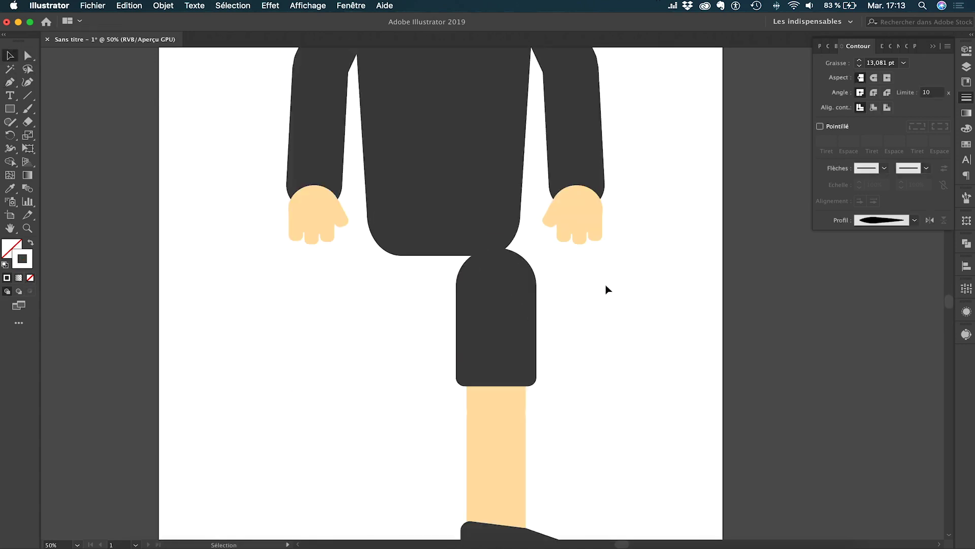
Place a mirrored white swoosh on the side of the shoe
{"action": "right_click", "coordinate": [505, 388]}
{"action": "left_click_drag", "start_coordinate": [529, 427], "coordinate": [536, 438]}
{"action": "left_click", "coordinate": [604, 433]}
{"action": "scroll", "coordinate": [529, 454], "scroll_direction": "up", "scroll_amount": 1}
Draw a sole strip across the bottom of the shoe and fill it with light grey e0e0e0
{"action": "key", "text": "m"}
{"action": "mouse_move", "coordinate": [438, 428]}
{"action": "left_mouse_down"}
{"action": "mouse_move", "coordinate": [607, 455]}
{"action": "mouse_move", "coordinate": [608, 431]}
{"action": "left_mouse_up"}
{"action": "left_click", "coordinate": [30, 243]}
{"action": "left_click", "coordinate": [11, 248]}
{"action": "key", "text": "a"}
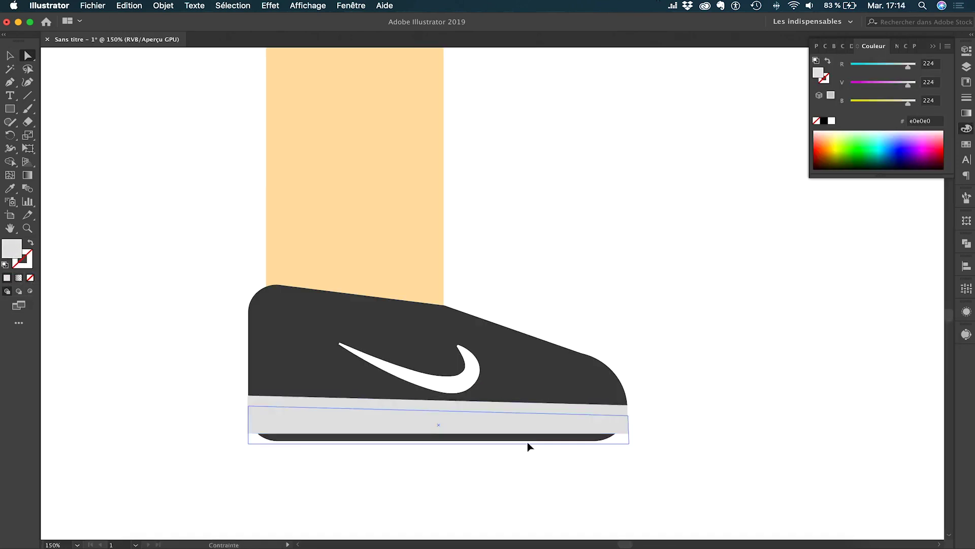
Select the shoe with its sole and swoosh and shorten it from the toe end
{"action": "key", "text": "super+minus"}
{"action": "key", "text": "super+minus"}
{"action": "key", "text": "super+minus"}
{"action": "key", "text": "v"}
{"action": "left_click_drag", "start_coordinate": [509, 461], "coordinate": [466, 425]}
{"action": "scroll", "coordinate": [508, 447], "scroll_direction": "up", "scroll_amount": 1}
{"action": "left_click_drag", "start_coordinate": [525, 441], "coordinate": [508, 440]}
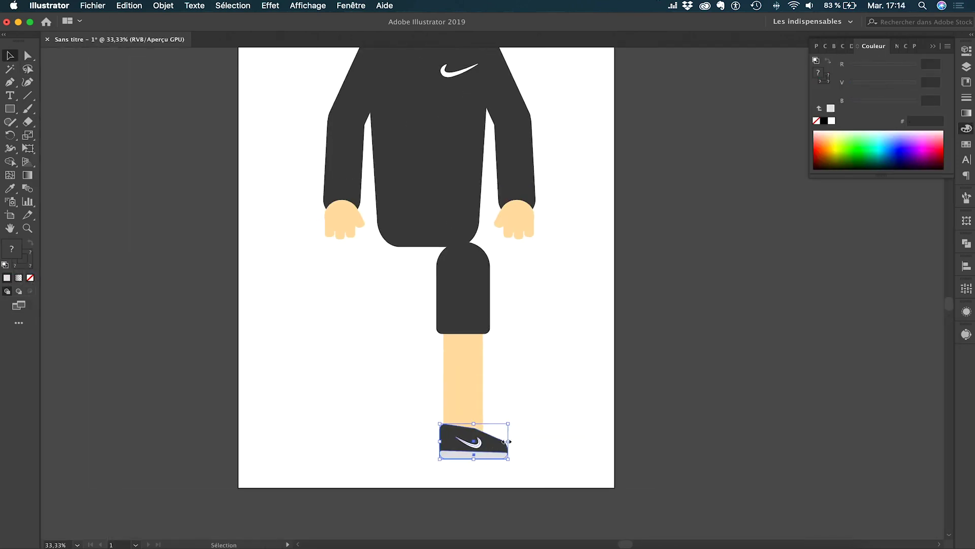
Adjust the anchor point on the shoe's upper edge at the front of the ankle
{"action": "left_click", "coordinate": [528, 457]}
{"action": "key", "text": "a"}
{"action": "scroll", "coordinate": [487, 440], "scroll_direction": "up", "scroll_amount": 2}
{"action": "left_click_drag", "start_coordinate": [464, 413], "coordinate": [473, 416]}
{"action": "key", "text": "super+minus"}
{"action": "key", "text": "super+minus"}
{"action": "key", "text": "super+minus"}
{"action": "key", "text": "super+minus"}
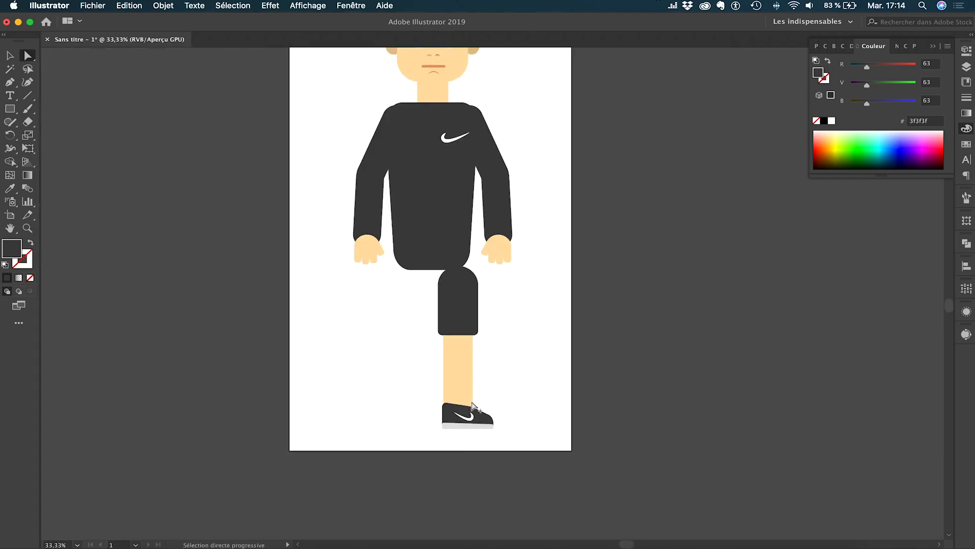
{"action": "key", "text": "v"}
{"action": "scroll", "coordinate": [484, 452], "scroll_direction": "up", "scroll_amount": 1}
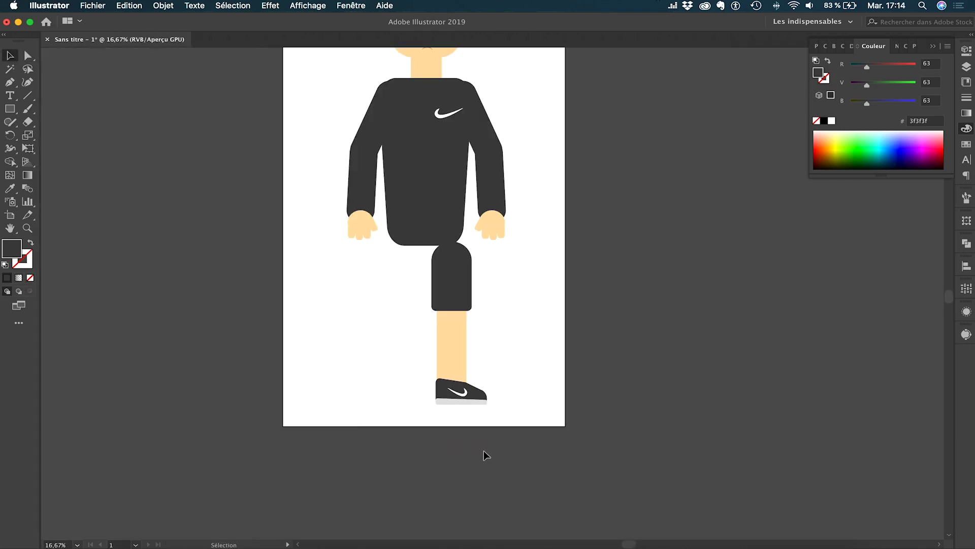
{"action": "scroll", "coordinate": [473, 440], "scroll_direction": "up", "scroll_amount": 2}
{"action": "left_click_drag", "start_coordinate": [518, 400], "coordinate": [396, 345]}
{"action": "left_click", "coordinate": [428, 268], "text": "shift"}
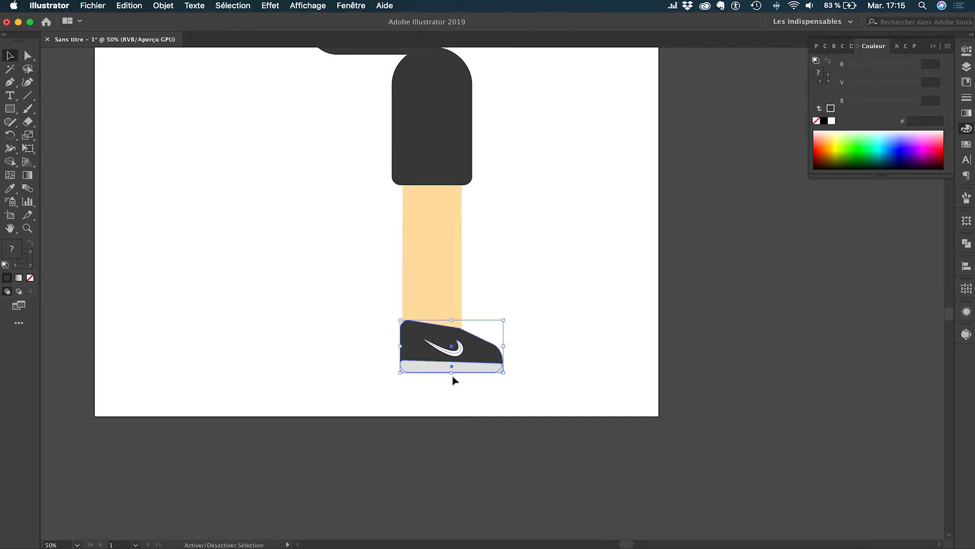
{"action": "key", "text": "a"}
{"action": "key", "text": "v"}
{"action": "left_click", "coordinate": [477, 422]}
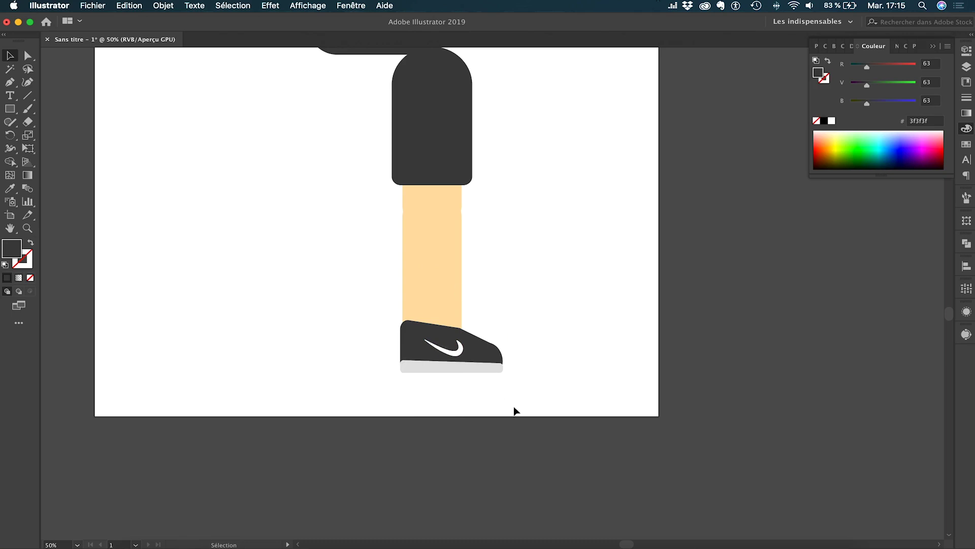
Select the complete leg with its shorts and shoe and move it up under the shirt's lower end
{"action": "left_click_drag", "start_coordinate": [516, 410], "coordinate": [333, 276]}
{"action": "scroll", "coordinate": [334, 276], "scroll_direction": "up", "scroll_amount": 5}
{"action": "left_click_drag", "start_coordinate": [437, 255], "coordinate": [421, 196]}
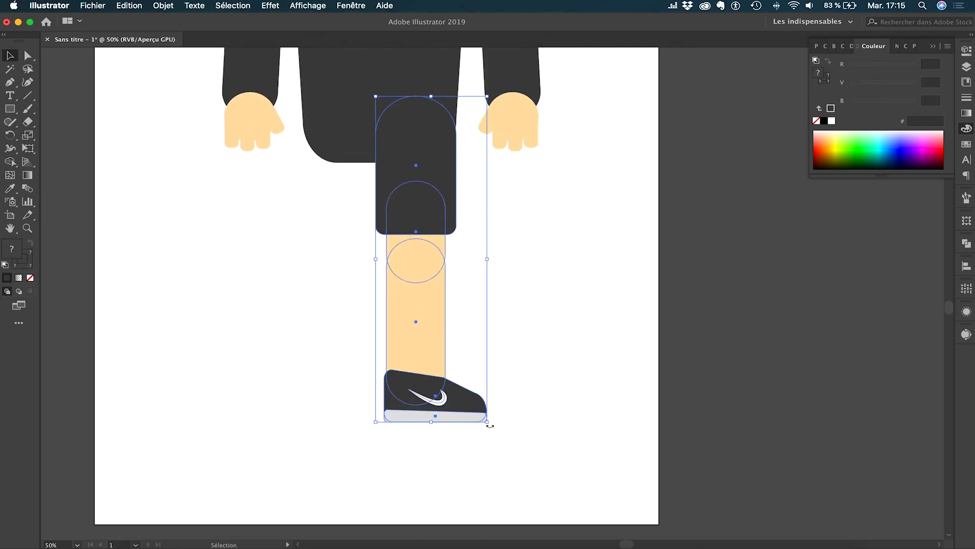
Tilt the shorts leg outward and shift the lower leg with its shoe outward so it lines up beneath
{"action": "left_click_drag", "start_coordinate": [429, 295], "coordinate": [454, 334]}
{"action": "left_click_drag", "start_coordinate": [371, 196], "coordinate": [492, 272]}
{"action": "left_click_drag", "start_coordinate": [486, 325], "coordinate": [504, 314]}
{"action": "left_click_drag", "start_coordinate": [453, 192], "coordinate": [439, 202]}
{"action": "left_click", "coordinate": [447, 306]}
Duplicate the leg, mirror the copy horizontally and place it on the other side of the body
{"action": "left_click_drag", "start_coordinate": [413, 236], "coordinate": [324, 209]}
{"action": "right_click", "coordinate": [323, 209]}
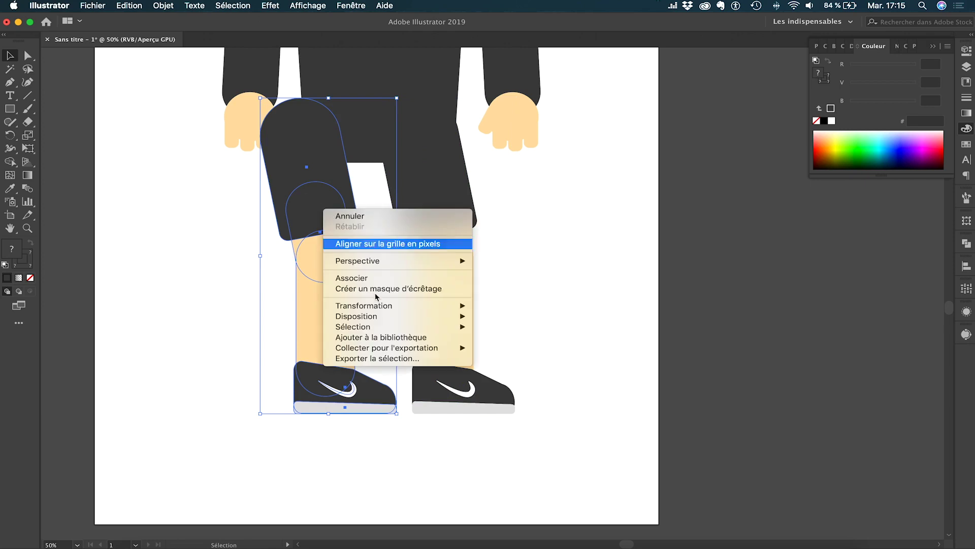
{"action": "mouse_move", "coordinate": [386, 317]}
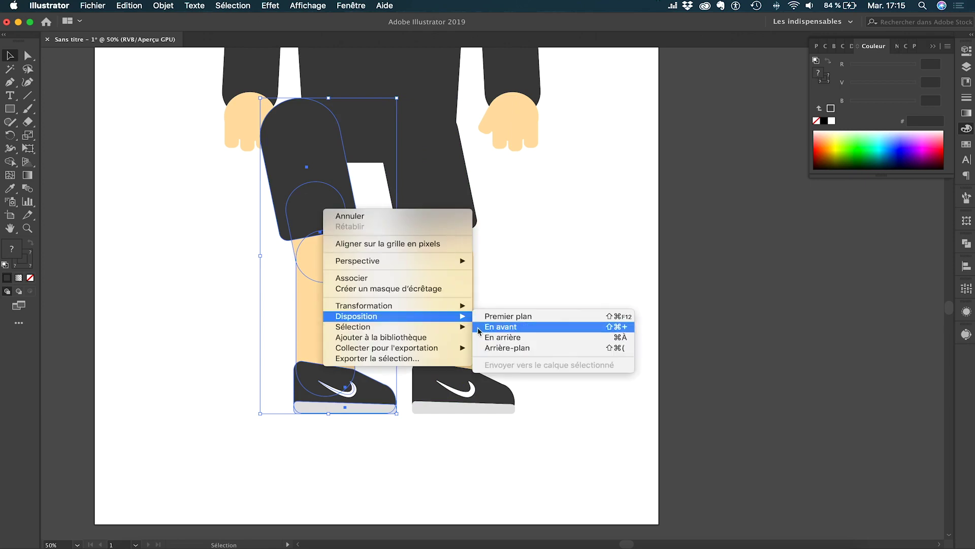
{"action": "mouse_move", "coordinate": [460, 305]}
{"action": "left_click", "coordinate": [510, 345]}
{"action": "left_click", "coordinate": [274, 235]}
{"action": "left_click_drag", "start_coordinate": [344, 209], "coordinate": [332, 210]}
{"action": "left_click", "coordinate": [413, 332]}
Select the whole character and move it down to centre it vertically on the artboard
{"action": "scroll", "coordinate": [413, 330], "scroll_direction": "down", "scroll_amount": 2}
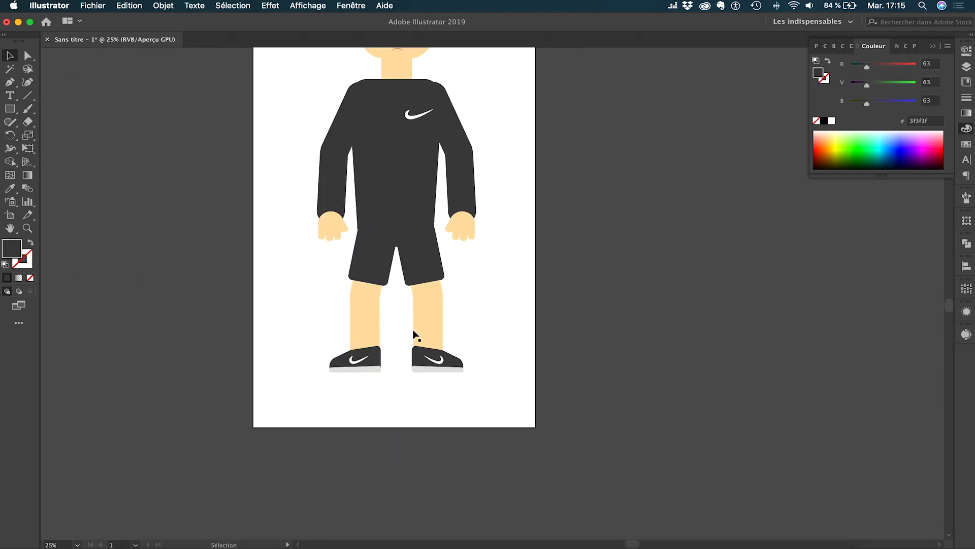
{"action": "scroll", "coordinate": [413, 329], "scroll_direction": "up", "scroll_amount": 5}
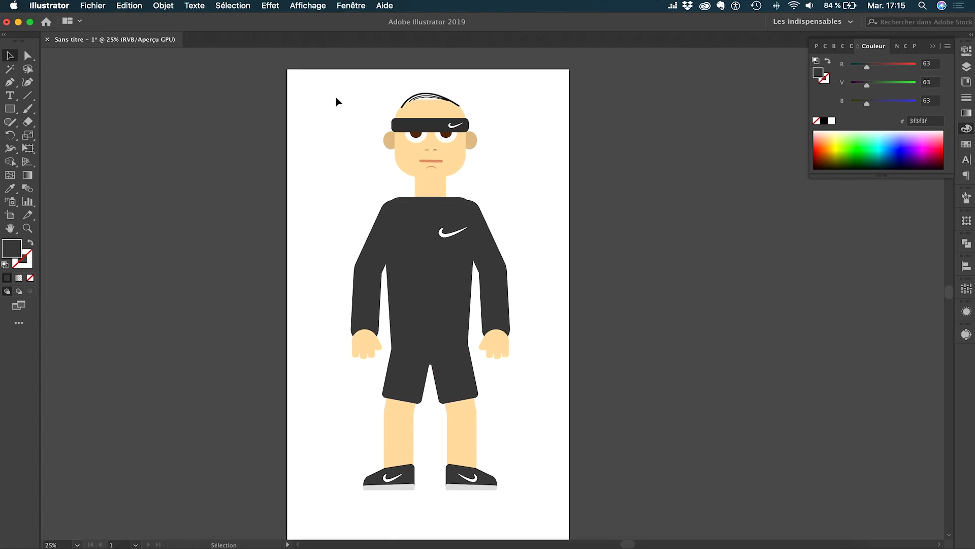
{"action": "left_click_drag", "start_coordinate": [449, 273], "coordinate": [551, 516]}
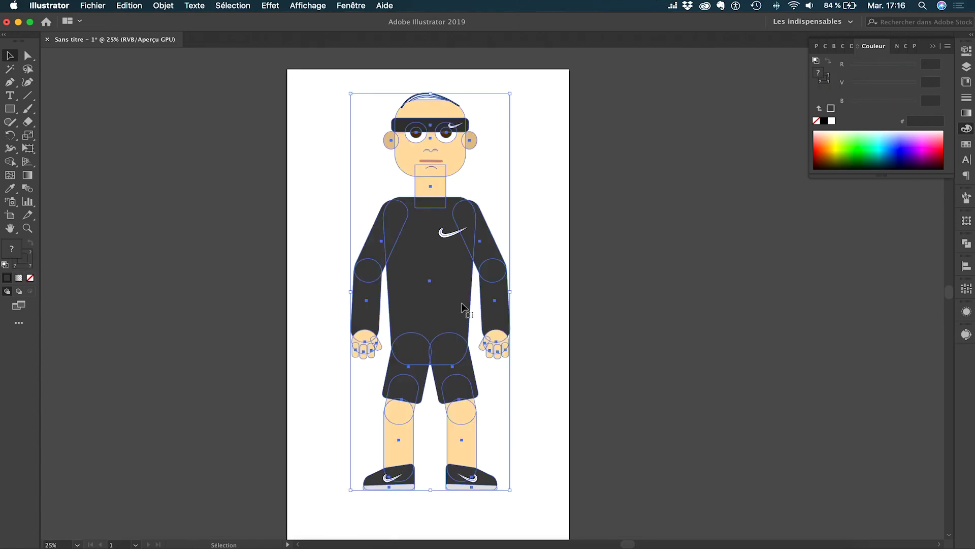
{"action": "left_click_drag", "start_coordinate": [449, 298], "coordinate": [450, 311]}
{"action": "scroll", "coordinate": [451, 311], "scroll_direction": "down", "scroll_amount": 2}
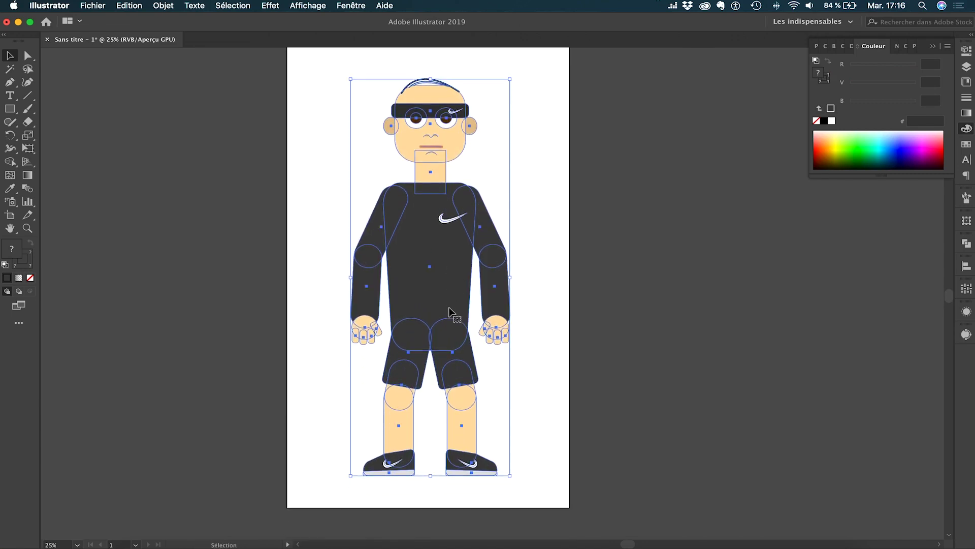
{"action": "left_click", "coordinate": [534, 252]}
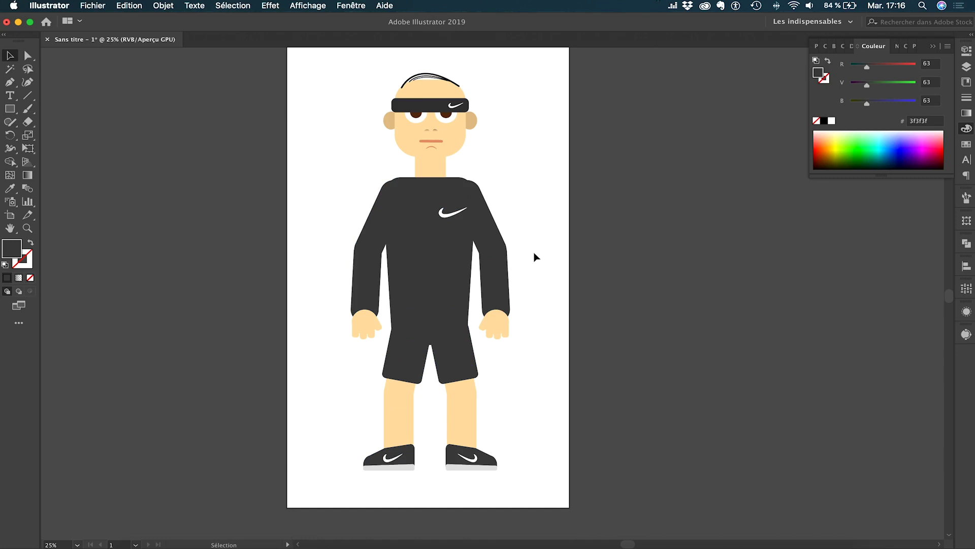
Draw a dark grey rectangle across the hips at the shirt's lower end and round its corners
{"action": "scroll", "coordinate": [425, 306], "scroll_direction": "up", "scroll_amount": 1}
{"action": "left_click", "coordinate": [437, 291]}
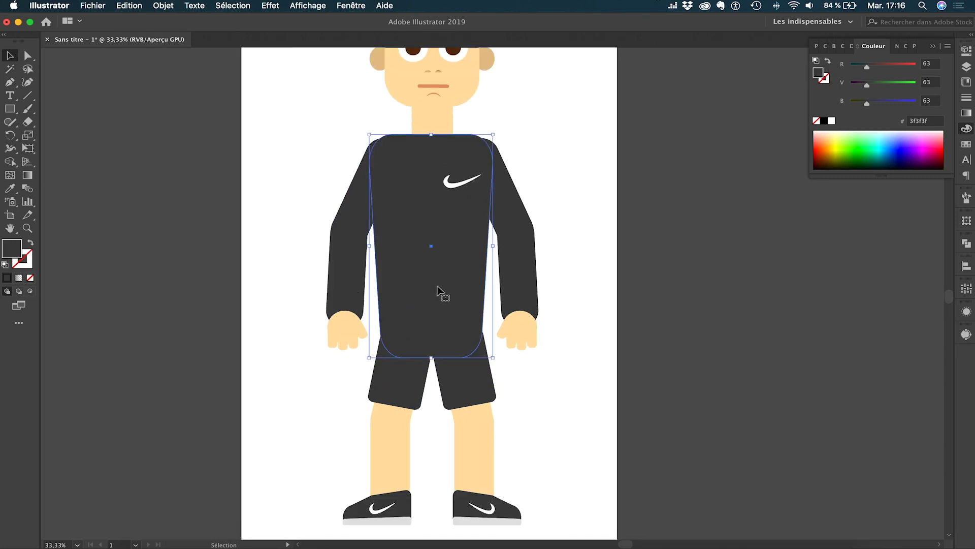
{"action": "scroll", "coordinate": [440, 306], "scroll_direction": "up", "scroll_amount": 1}
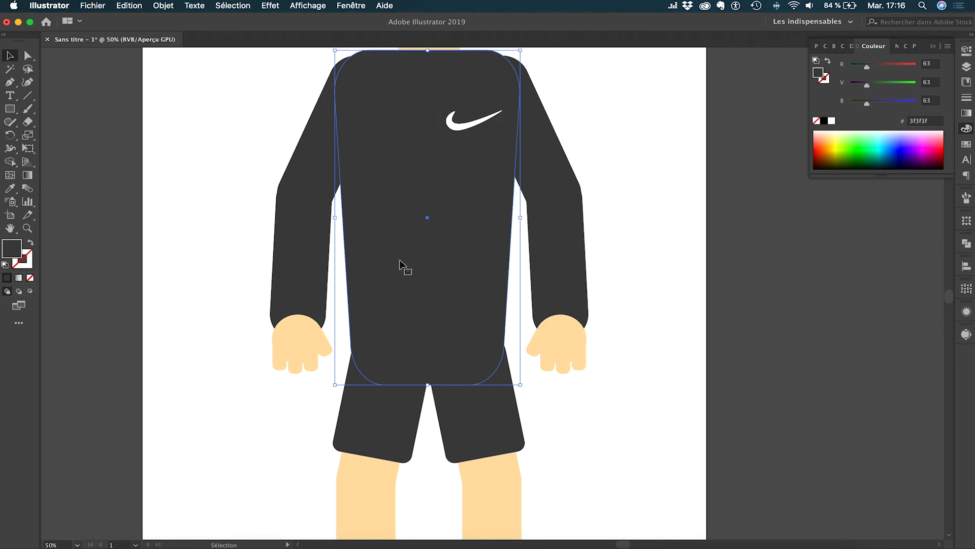
{"action": "scroll", "coordinate": [401, 265], "scroll_direction": "up", "scroll_amount": 1}
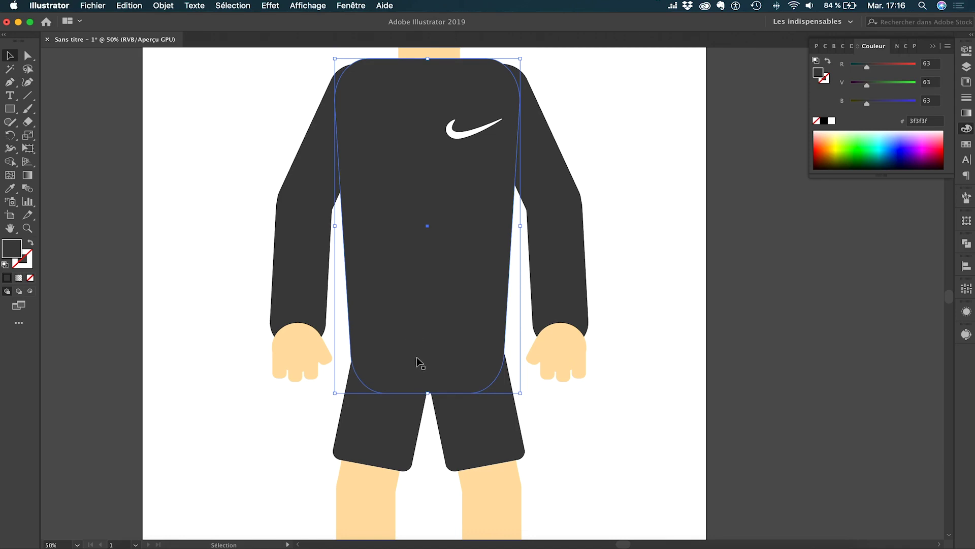
{"action": "left_click", "coordinate": [11, 110]}
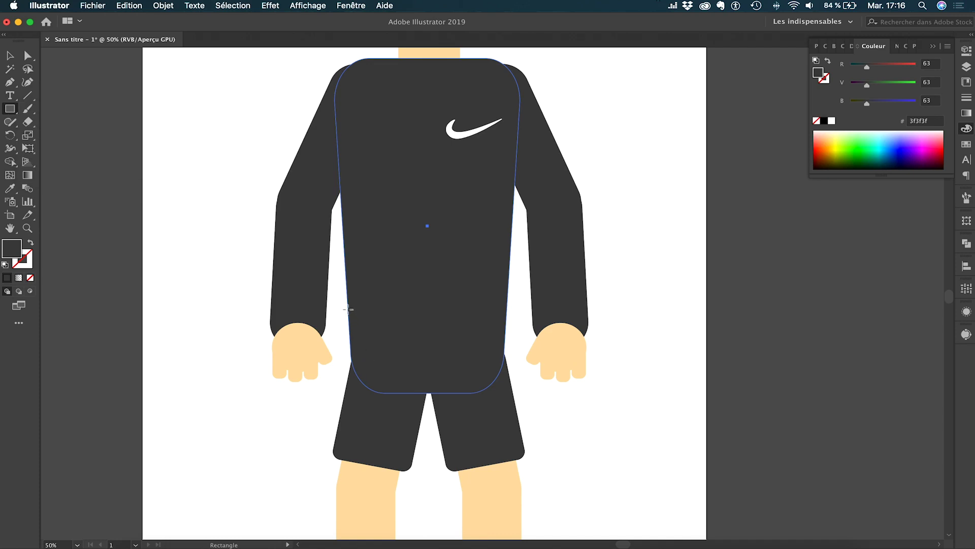
{"action": "left_click_drag", "start_coordinate": [349, 309], "coordinate": [507, 393]}
{"action": "left_click", "coordinate": [28, 55]}
{"action": "left_click_drag", "start_coordinate": [357, 319], "coordinate": [413, 352]}
Delete the shirt's rounded bottom anchor points and join the open ends into a straight hem
{"action": "left_click", "coordinate": [421, 282]}
{"action": "left_click", "coordinate": [385, 393]}
{"action": "left_click", "coordinate": [469, 393]}
{"action": "key", "text": "Delete"}
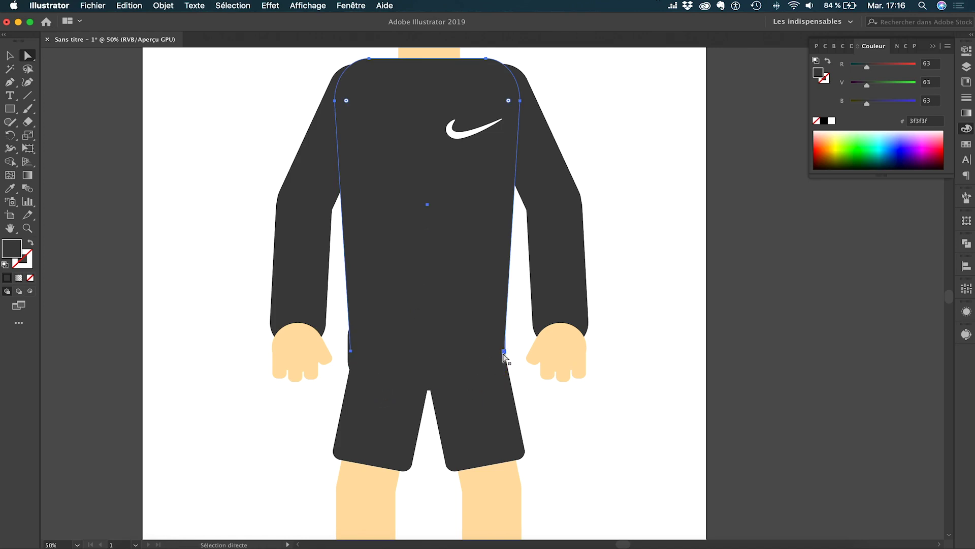
{"action": "key", "text": "super+j"}
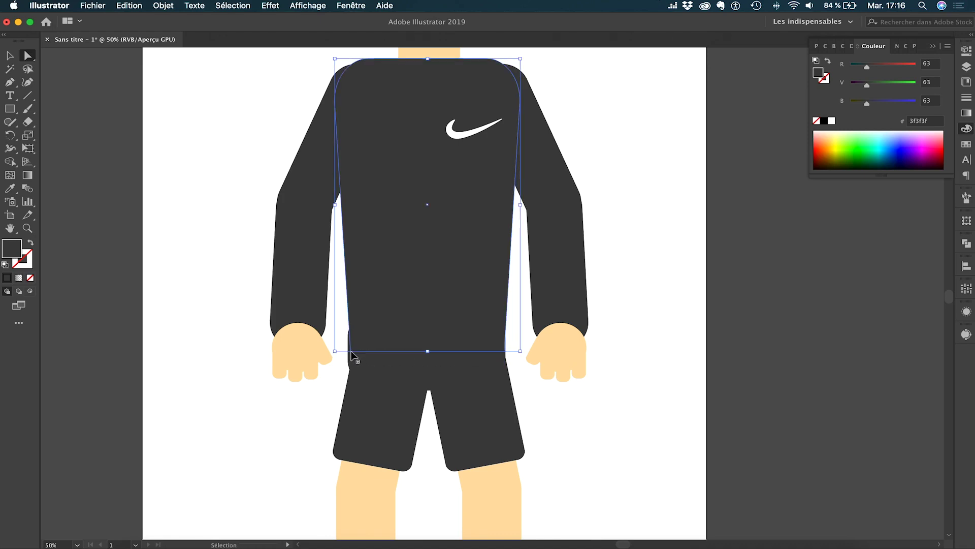
{"action": "left_click", "coordinate": [371, 351]}
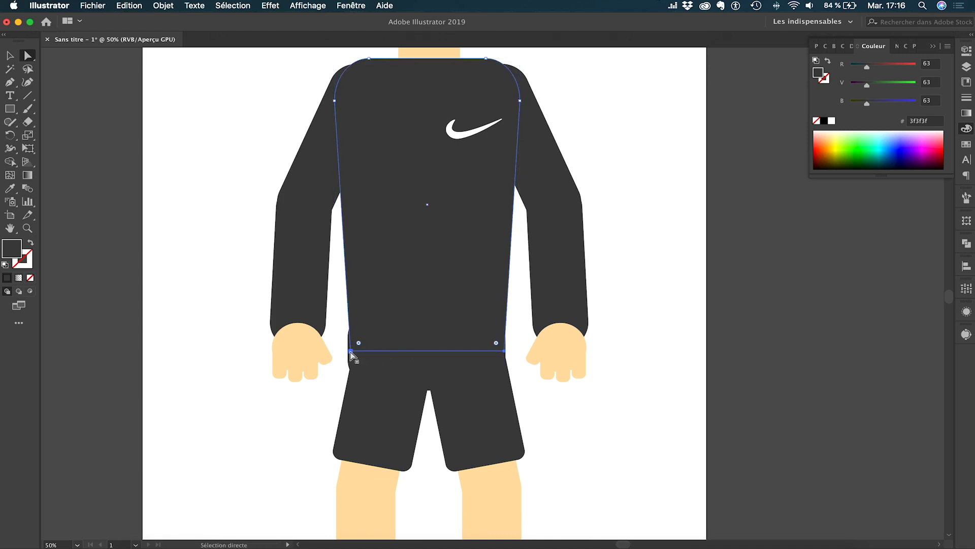
{"action": "left_click_drag", "start_coordinate": [375, 351], "coordinate": [444, 338]}
Fill the shirt and all sleeve pieces with a darker grey than the shorts
{"action": "left_click", "coordinate": [358, 284], "text": "alt"}
{"action": "left_click", "coordinate": [311, 160], "text": "alt+shift"}
{"action": "left_click", "coordinate": [548, 168], "text": "alt+shift"}
{"action": "double_click", "coordinate": [11, 249]}
{"action": "left_click", "coordinate": [648, 453]}
{"action": "left_click", "coordinate": [910, 344]}
{"action": "left_click", "coordinate": [645, 284]}
Select the shirt, sleeves, hands and chest swoosh without the legs and shorts, and bring them to the front
{"action": "scroll", "coordinate": [383, 239], "scroll_direction": "down", "scroll_amount": 1}
{"action": "left_click_drag", "start_coordinate": [280, 101], "coordinate": [575, 312]}
{"action": "key", "text": "v"}
{"action": "left_click", "coordinate": [416, 323], "text": "shift"}
{"action": "left_click", "coordinate": [416, 306], "text": "shift"}
{"action": "left_click", "coordinate": [414, 104], "text": "shift"}
{"action": "key", "text": "shift+super+bracketright"}
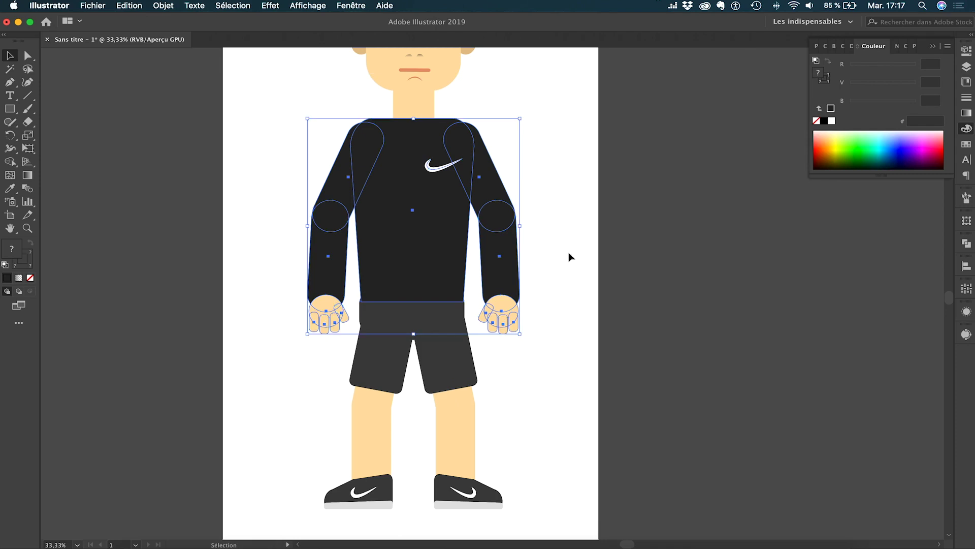
{"action": "left_click", "coordinate": [568, 252]}
Narrow the hip rectangle from both sides so it matches the width of the shirt's hem
{"action": "scroll", "coordinate": [404, 320], "scroll_direction": "up", "scroll_amount": 1}
{"action": "left_click", "coordinate": [404, 320]}
{"action": "left_click_drag", "start_coordinate": [337, 307], "coordinate": [341, 307]}
{"action": "left_click_drag", "start_coordinate": [496, 306], "coordinate": [493, 307]}
{"action": "scroll", "coordinate": [457, 318], "scroll_direction": "up", "scroll_amount": 1}
{"action": "left_click", "coordinate": [445, 310]}
{"action": "scroll", "coordinate": [416, 294], "scroll_direction": "up", "scroll_amount": 1}
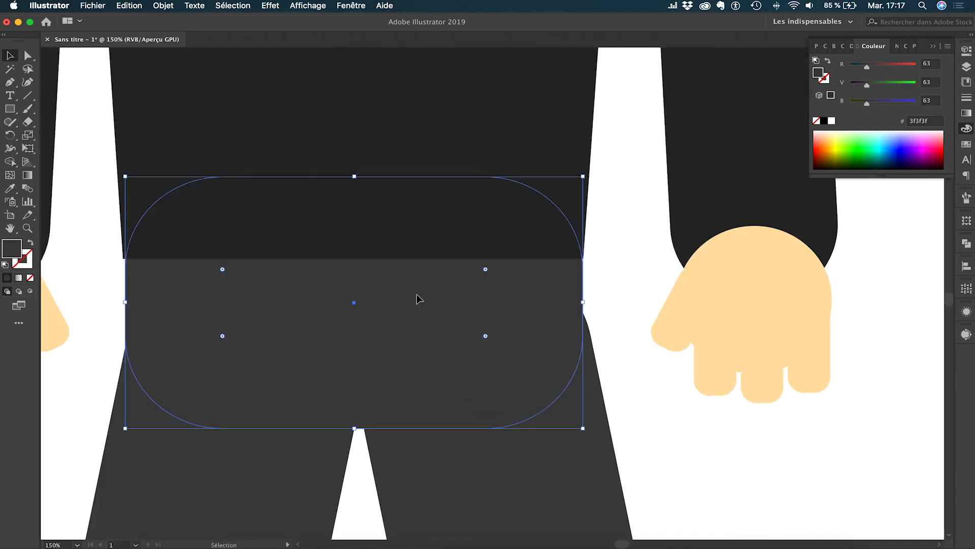
{"action": "scroll", "coordinate": [605, 358], "scroll_direction": "down", "scroll_amount": 3}
Nudge the leg below the chest swoosh slightly inward to close up the shorts
{"action": "left_click", "coordinate": [548, 349]}
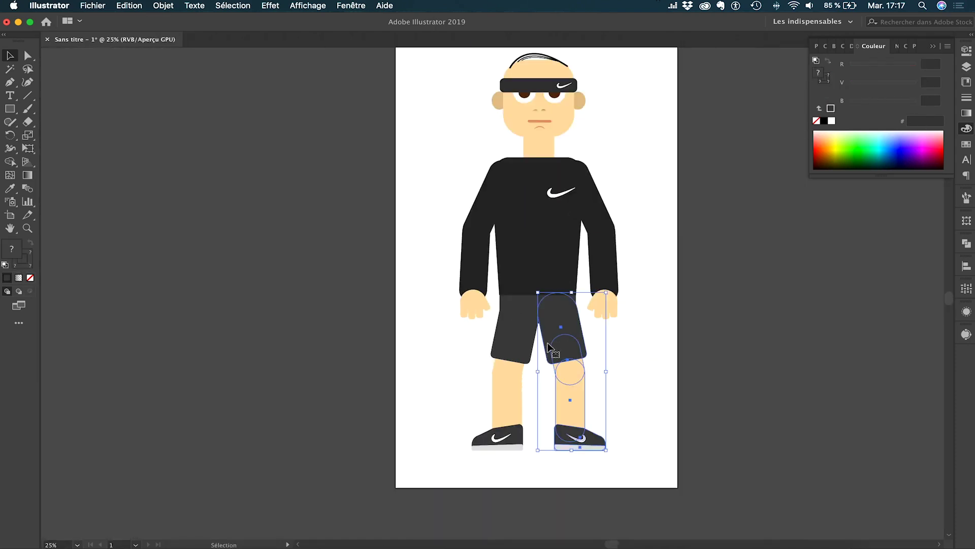
{"action": "key", "text": "Left"}
{"action": "scroll", "coordinate": [547, 343], "scroll_direction": "up", "scroll_amount": 2}
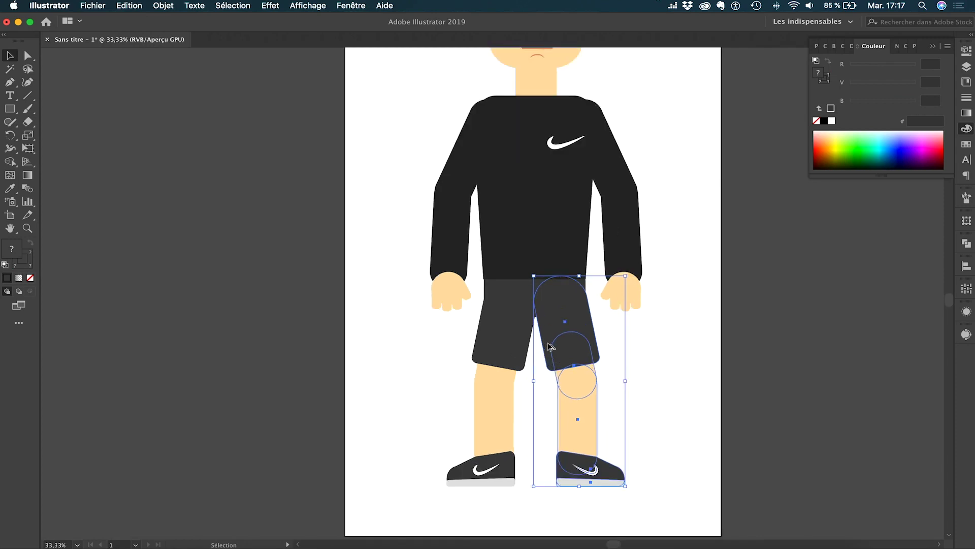
{"action": "left_click", "coordinate": [713, 356]}
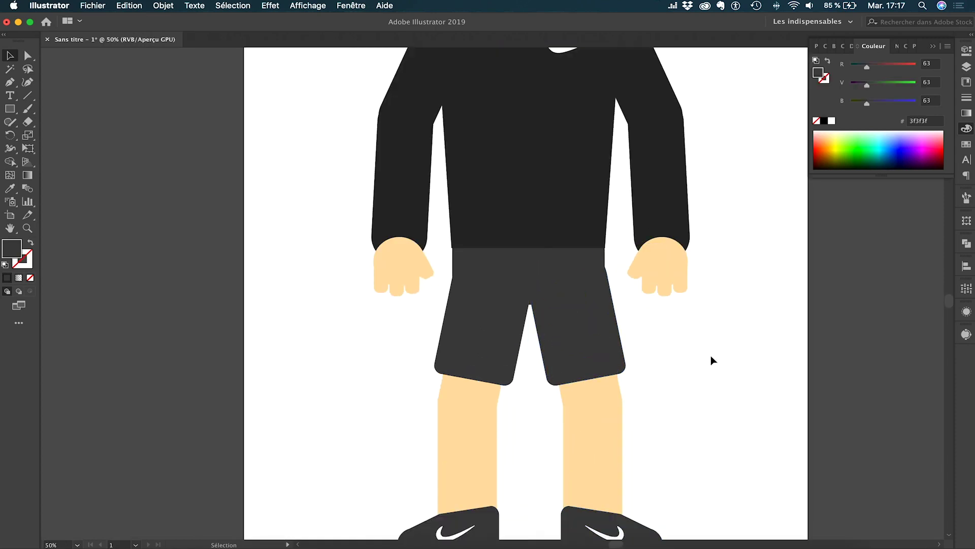
Isolate the head group and select the headband
{"action": "scroll", "coordinate": [712, 355], "scroll_direction": "down", "scroll_amount": 2}
{"action": "scroll", "coordinate": [711, 355], "scroll_direction": "right", "scroll_amount": 5}
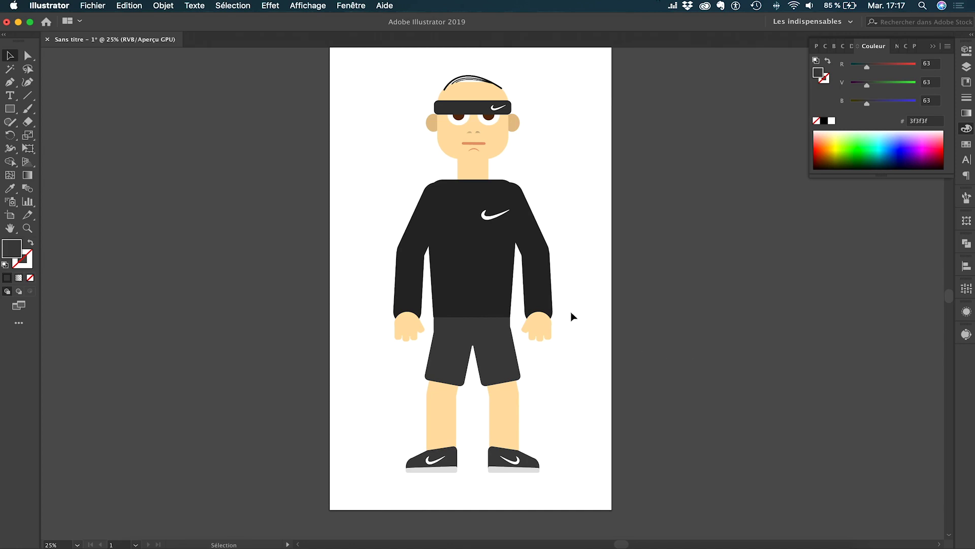
{"action": "scroll", "coordinate": [572, 316], "scroll_direction": "right", "scroll_amount": 3}
{"action": "scroll", "coordinate": [572, 316], "scroll_direction": "up", "scroll_amount": 2}
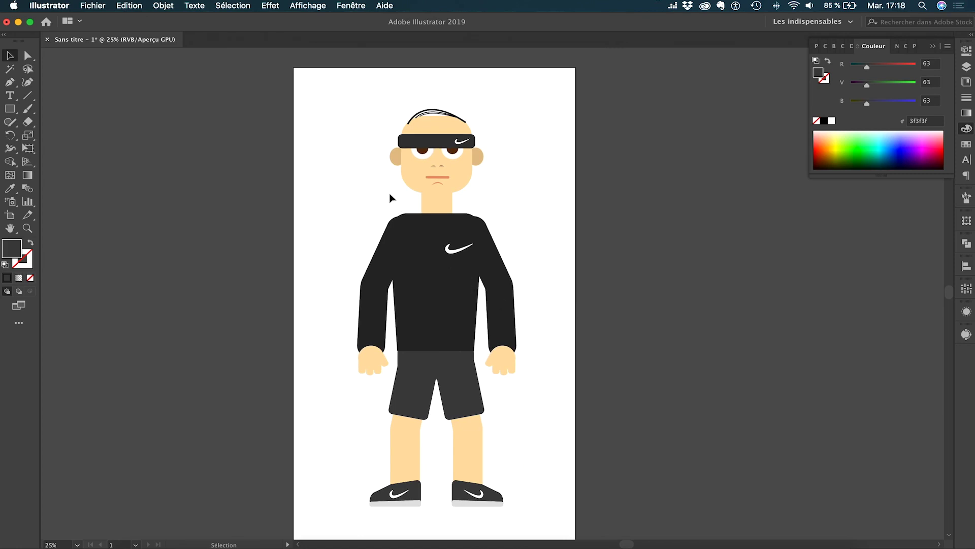
{"action": "scroll", "coordinate": [434, 185], "scroll_direction": "up", "scroll_amount": 3}
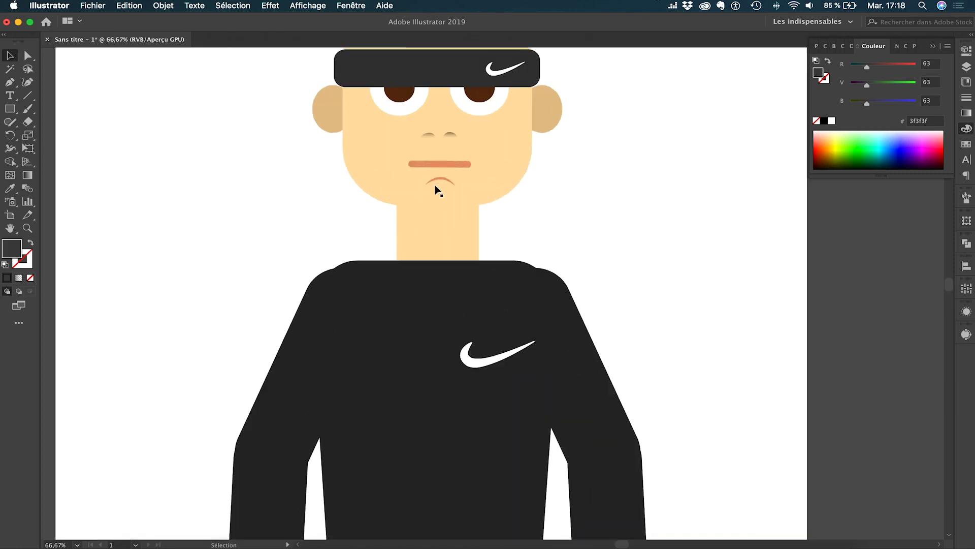
{"action": "scroll", "coordinate": [435, 184], "scroll_direction": "up", "scroll_amount": 3}
{"action": "scroll", "coordinate": [434, 185], "scroll_direction": "up", "scroll_amount": 3}
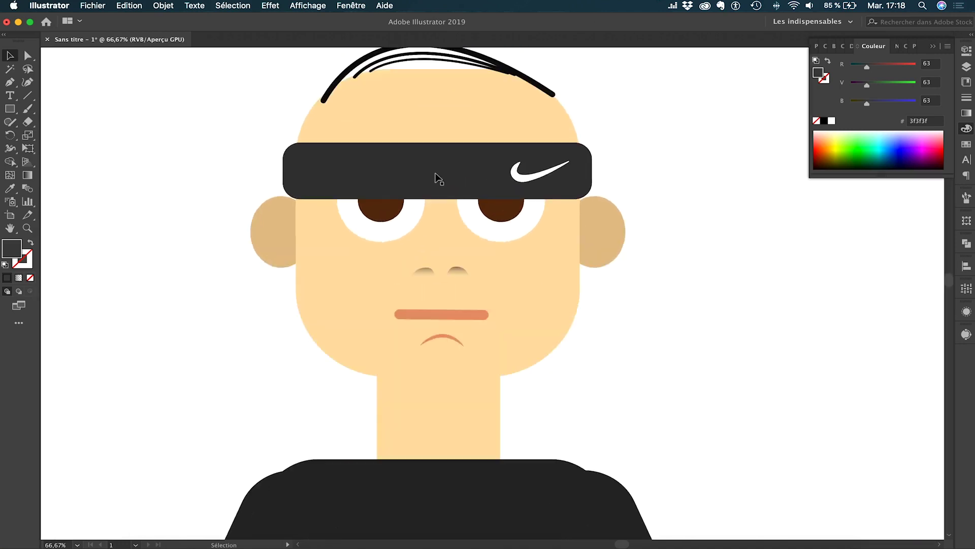
{"action": "scroll", "coordinate": [428, 173], "scroll_direction": "down", "scroll_amount": 2}
{"action": "left_click", "coordinate": [428, 173]}
{"action": "scroll", "coordinate": [429, 173], "scroll_direction": "up", "scroll_amount": 2}
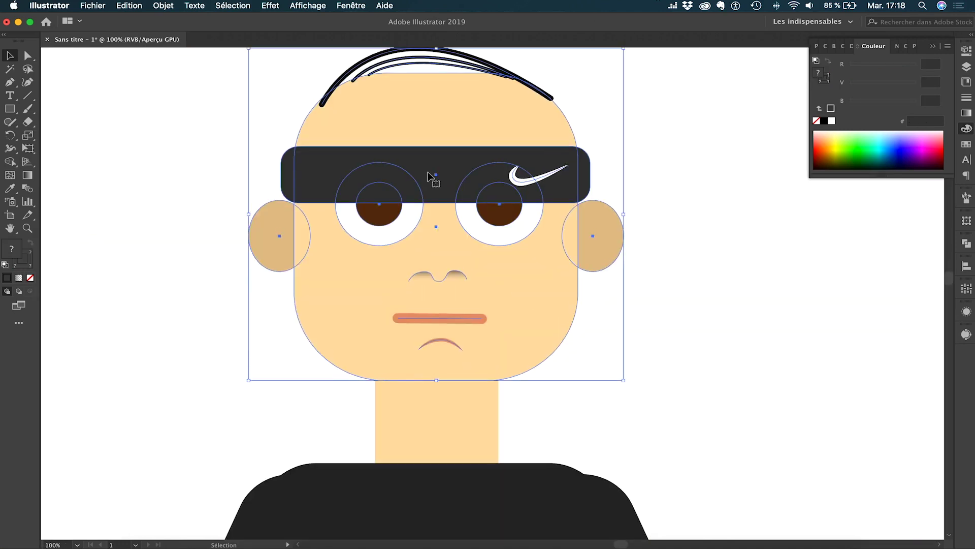
{"action": "double_click", "coordinate": [429, 181]}
{"action": "left_click", "coordinate": [428, 181]}
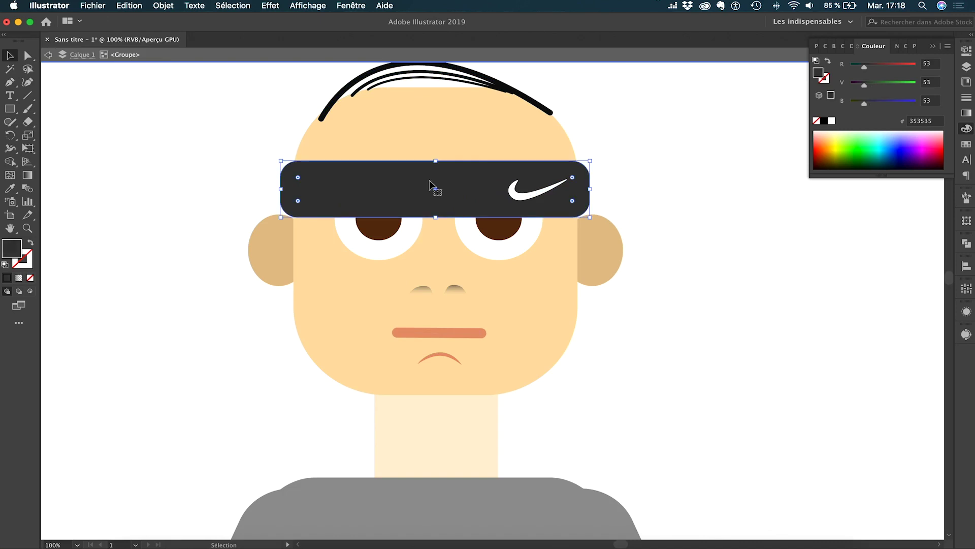
Place a copy of the headband exactly in front of the original and undo its trial move
{"action": "key", "text": "a"}
{"action": "key", "text": "v"}
{"action": "left_click_drag", "start_coordinate": [362, 193], "coordinate": [374, 321]}
{"action": "key", "text": "super+z"}
Fill the headband copy with a linear gradient running from black at 50% opacity to transparent
{"action": "left_click", "coordinate": [967, 114]}
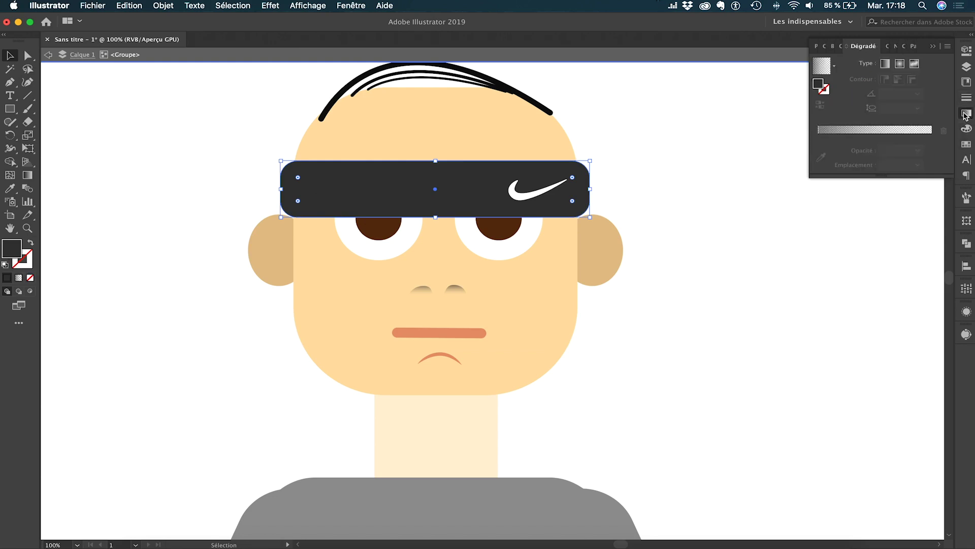
{"action": "left_click", "coordinate": [885, 63]}
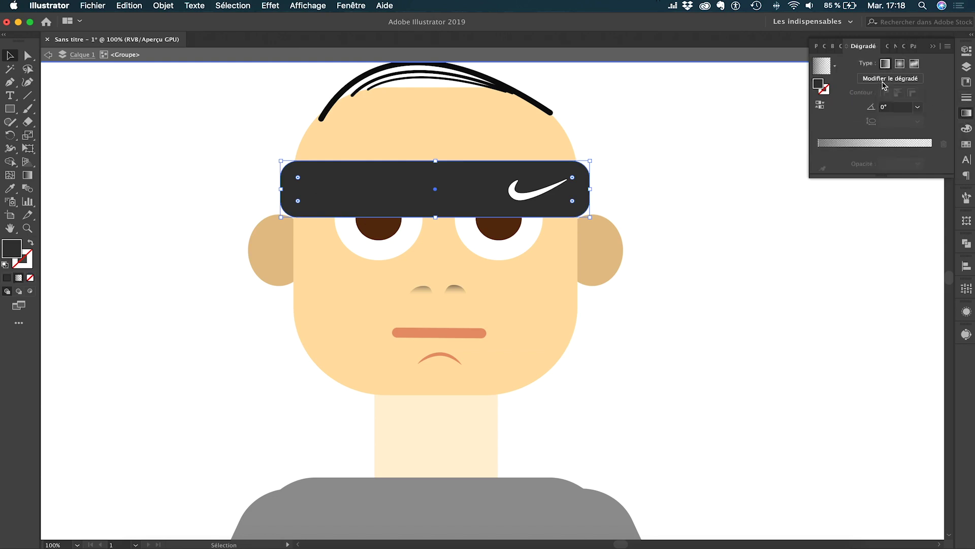
{"action": "left_click", "coordinate": [885, 80]}
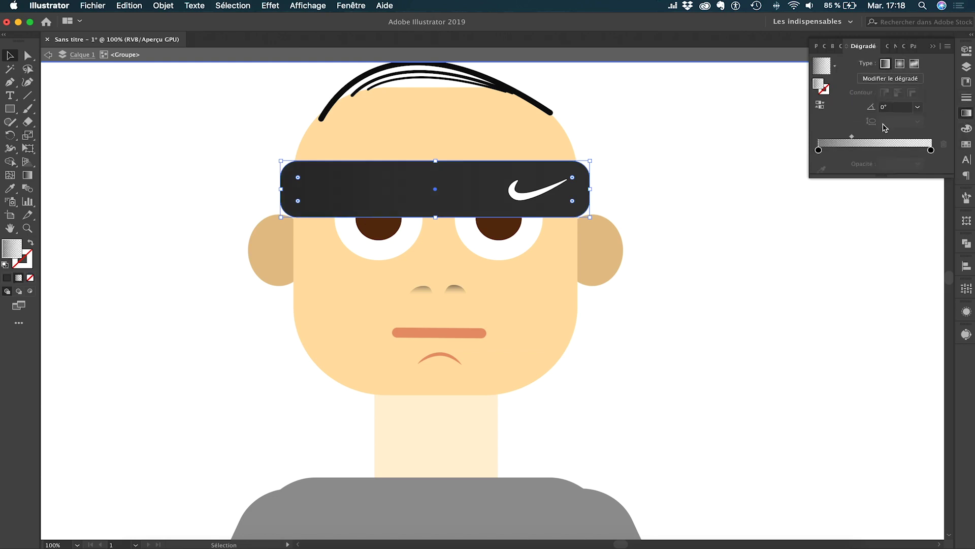
{"action": "double_click", "coordinate": [819, 150]}
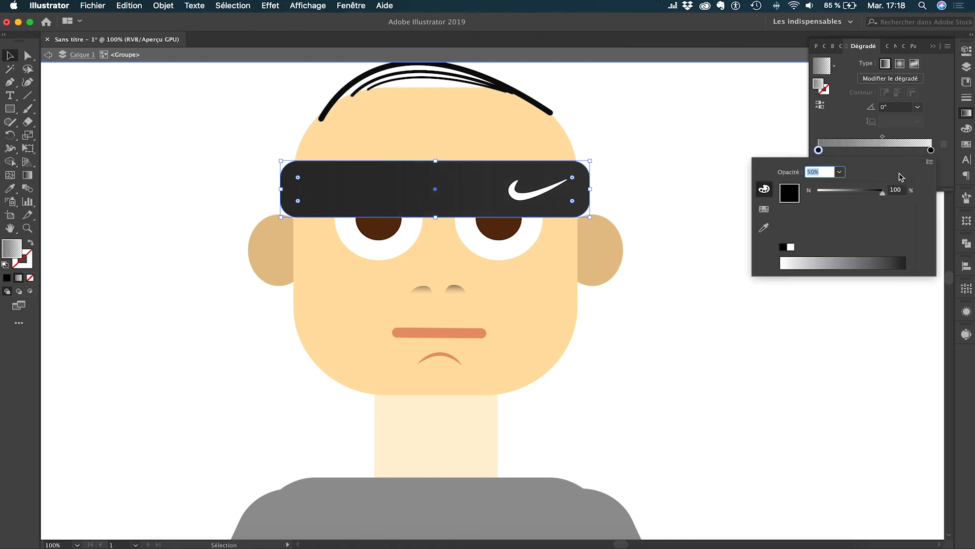
{"action": "key", "text": "Return"}
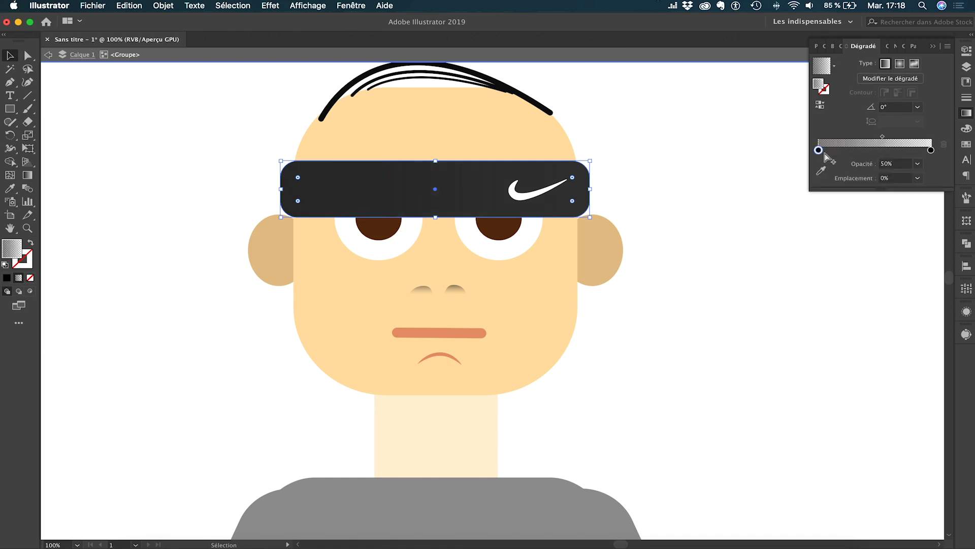
Set the black gradient stop's opacity to 100% and the gradient angle to 90° on the headband copy
{"action": "left_click", "coordinate": [920, 166]}
{"action": "left_click", "coordinate": [930, 300]}
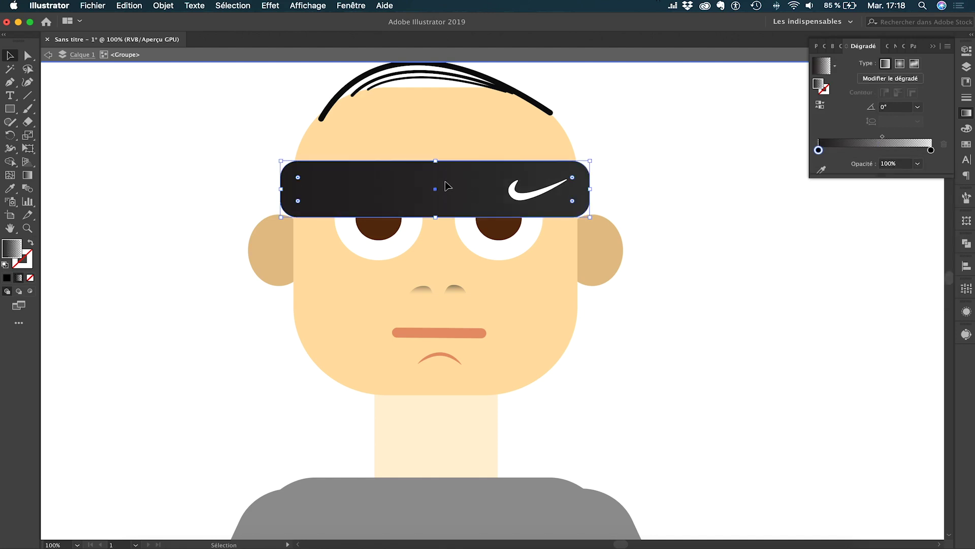
{"action": "scroll", "coordinate": [900, 108], "scroll_direction": "down", "scroll_amount": 1}
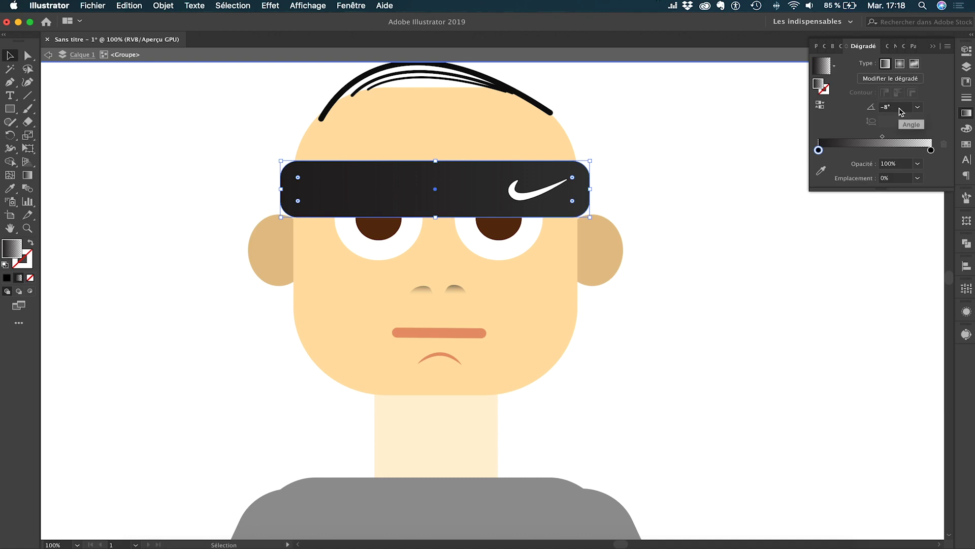
{"action": "scroll", "coordinate": [899, 111], "scroll_direction": "up", "scroll_amount": 16}
{"action": "scroll", "coordinate": [901, 111], "scroll_direction": "up", "scroll_amount": 20}
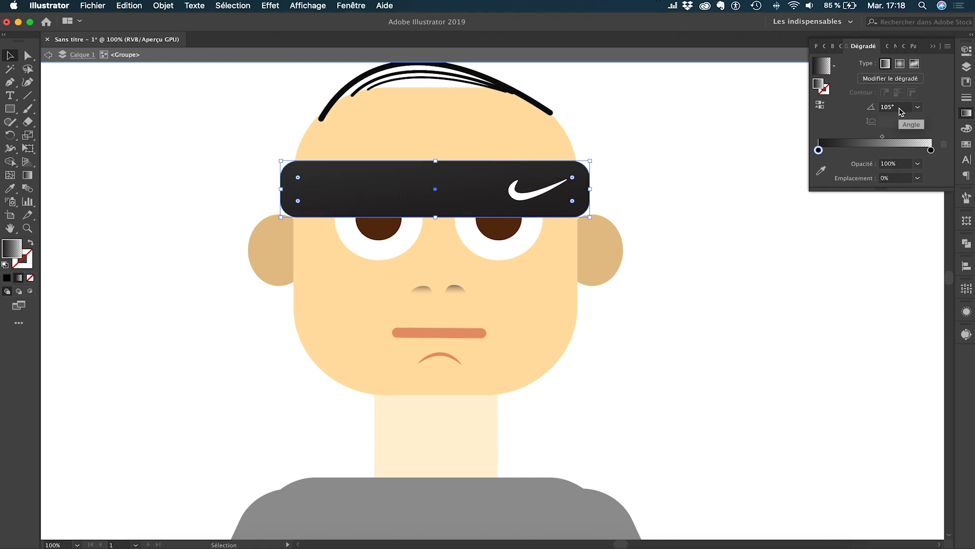
{"action": "scroll", "coordinate": [901, 112], "scroll_direction": "down", "scroll_amount": 8}
{"action": "scroll", "coordinate": [901, 112], "scroll_direction": "down", "scroll_amount": 2}
{"action": "left_click", "coordinate": [634, 210]}
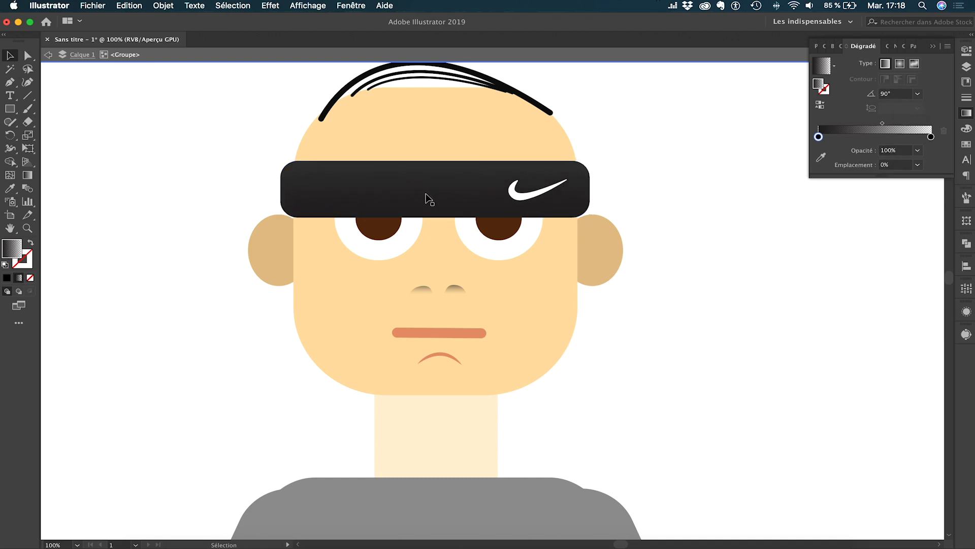
Apply a Grain texture effect to the headband copy with intensity 0, contrast 54 and the Pointillé type
{"action": "left_click", "coordinate": [427, 198]}
{"action": "left_click", "coordinate": [271, 6]}
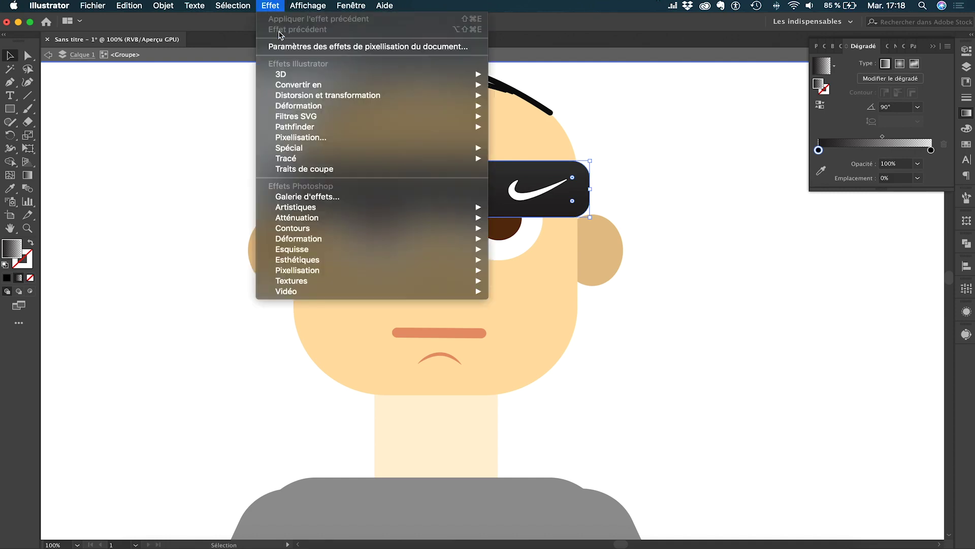
{"action": "mouse_move", "coordinate": [367, 152]}
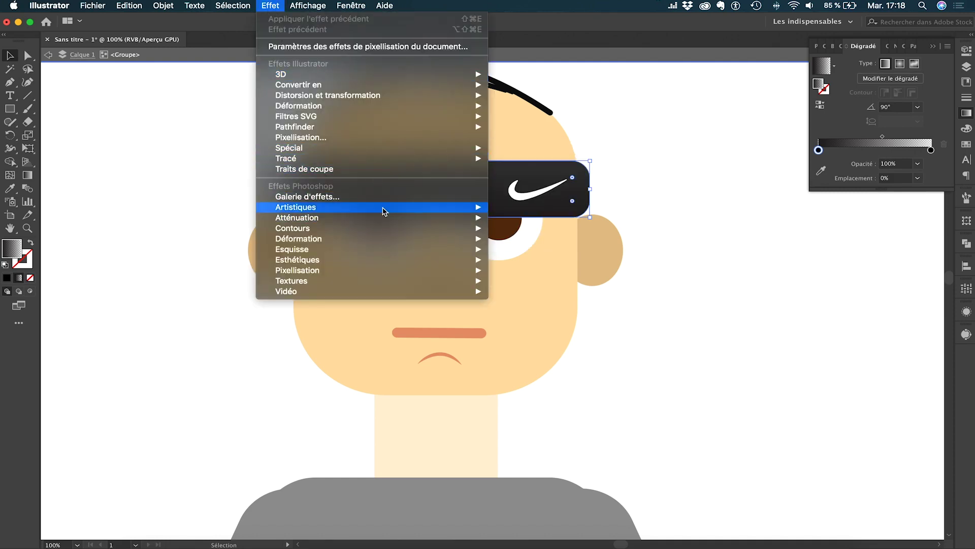
{"action": "mouse_move", "coordinate": [449, 281]}
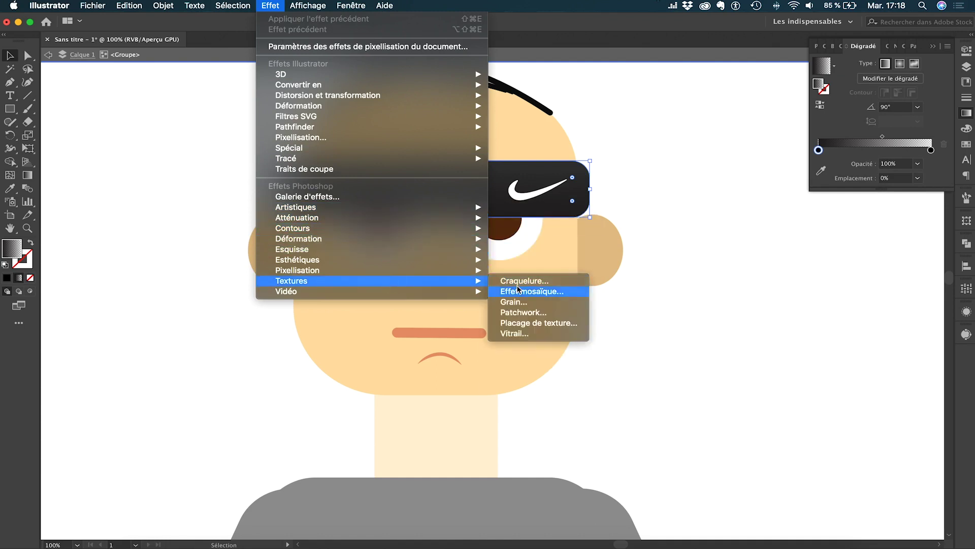
{"action": "left_click", "coordinate": [514, 301]}
{"action": "left_click", "coordinate": [21, 460]}
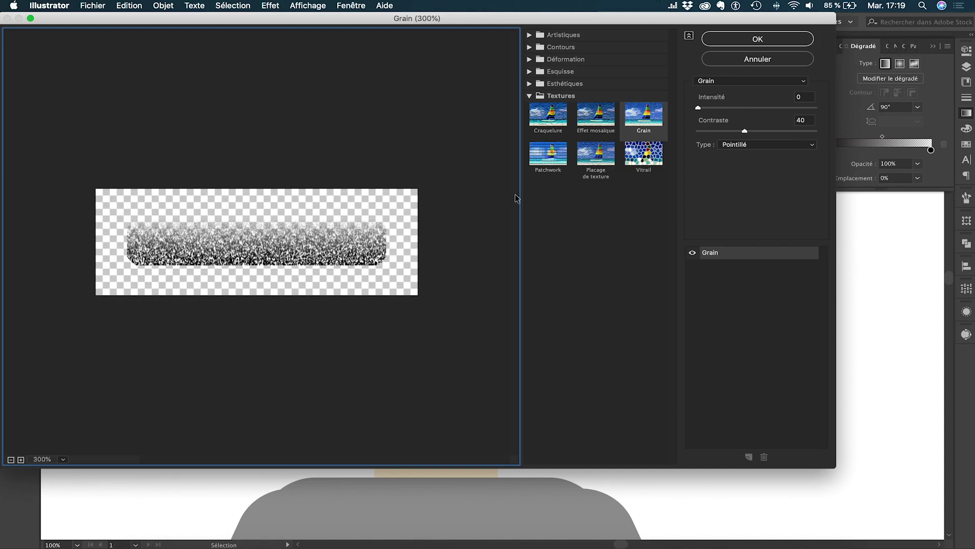
{"action": "mouse_move", "coordinate": [698, 109]}
{"action": "left_mouse_down"}
{"action": "mouse_move", "coordinate": [739, 108]}
{"action": "mouse_move", "coordinate": [680, 110]}
{"action": "left_mouse_up"}
{"action": "left_click", "coordinate": [746, 131]}
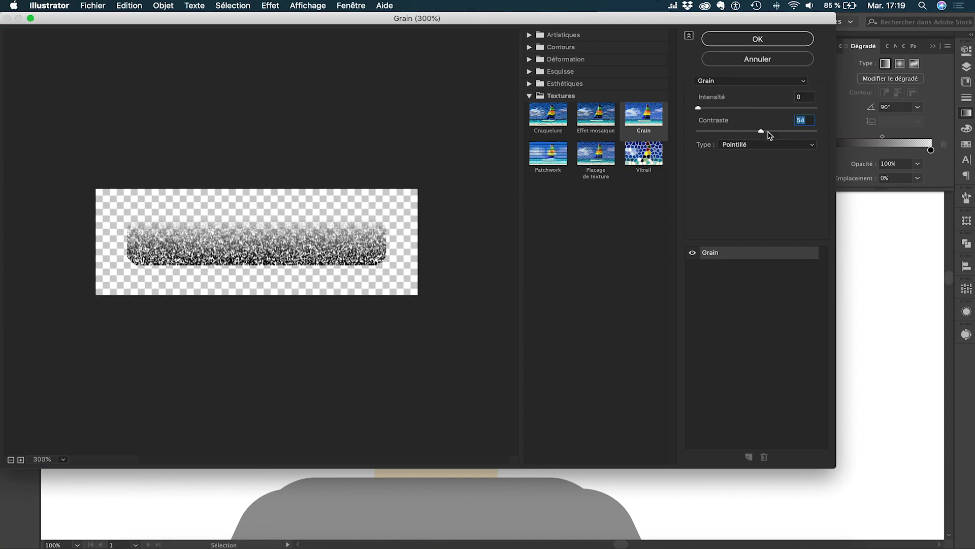
{"action": "left_click", "coordinate": [756, 40]}
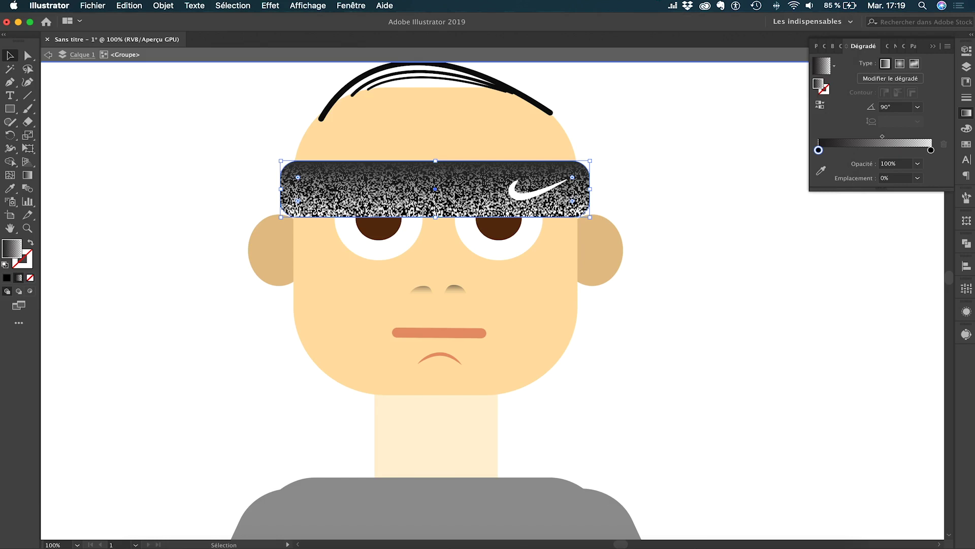
Move the transparent gradient stop to 82.61% and lower the headband copy's opacity to soften the grain
{"action": "mouse_move", "coordinate": [930, 150]}
{"action": "left_mouse_down"}
{"action": "mouse_move", "coordinate": [892, 150]}
{"action": "mouse_move", "coordinate": [912, 150]}
{"action": "left_mouse_up"}
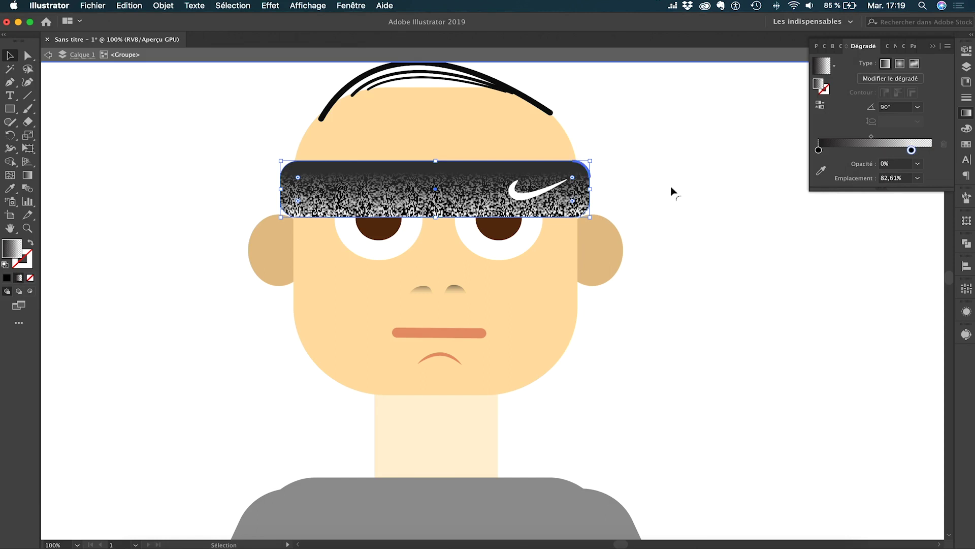
{"action": "left_click", "coordinate": [819, 149]}
{"action": "left_click", "coordinate": [965, 67]}
{"action": "left_click", "coordinate": [966, 50]}
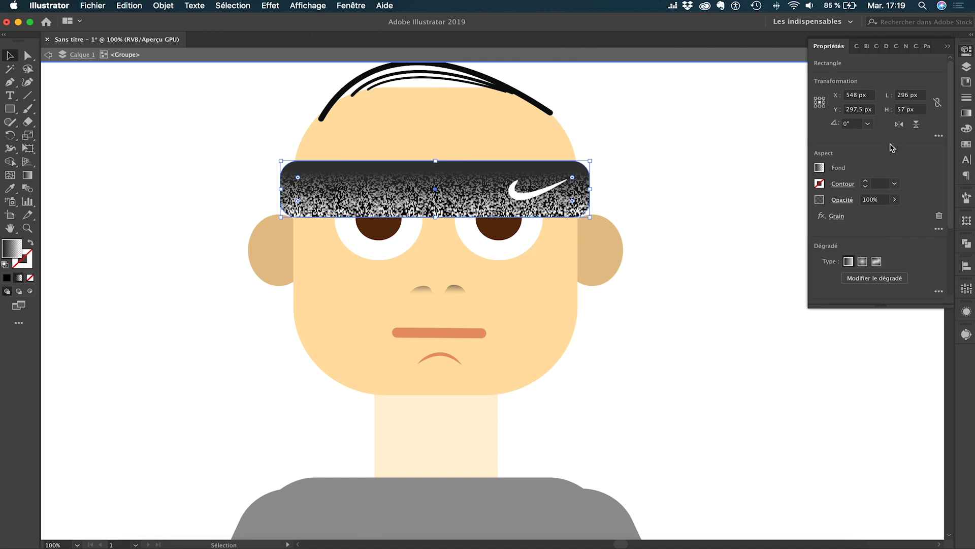
{"action": "left_click", "coordinate": [897, 203]}
{"action": "left_click_drag", "start_coordinate": [893, 213], "coordinate": [856, 218]}
{"action": "left_click", "coordinate": [660, 246]}
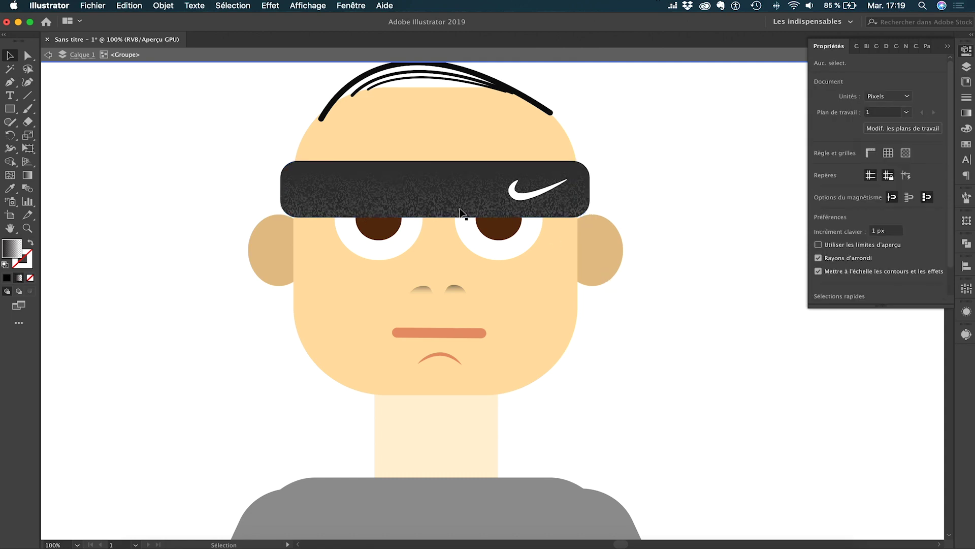
Leave the head group's isolation and group the shorts leg on the chest swoosh side with the thigh beneath it
{"action": "scroll", "coordinate": [469, 315], "scroll_direction": "down", "scroll_amount": 2}
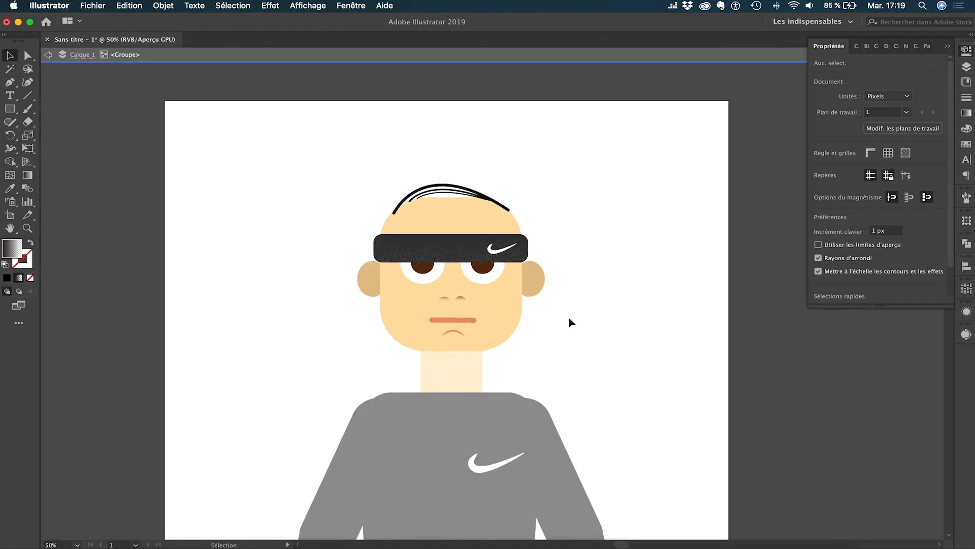
{"action": "scroll", "coordinate": [569, 318], "scroll_direction": "down", "scroll_amount": 2}
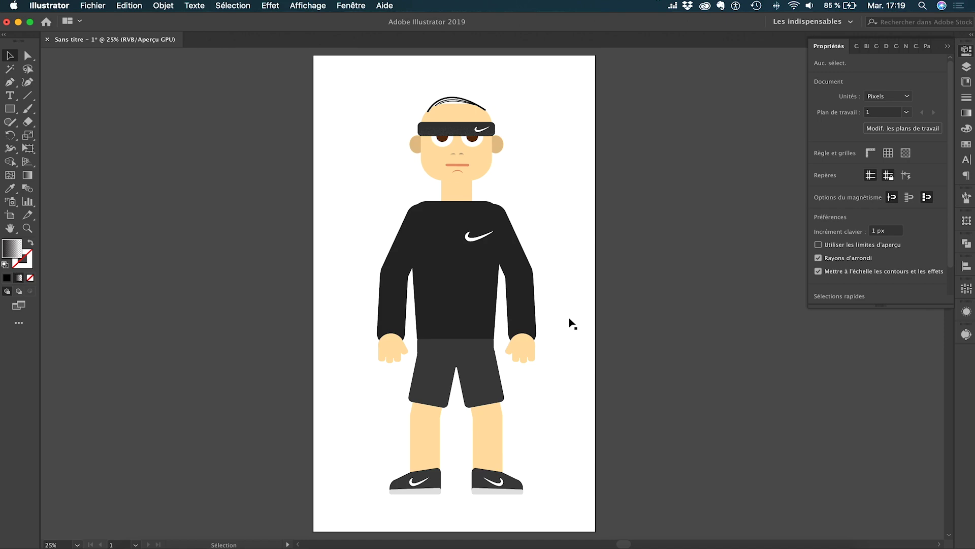
{"action": "left_click", "coordinate": [496, 400]}
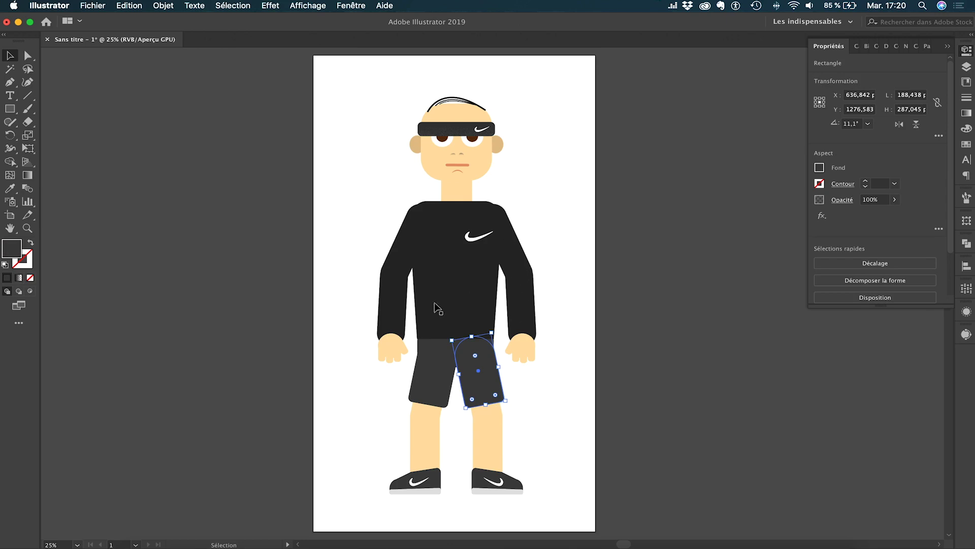
{"action": "scroll", "coordinate": [450, 336], "scroll_direction": "up", "scroll_amount": 2}
{"action": "scroll", "coordinate": [457, 335], "scroll_direction": "down", "scroll_amount": 3}
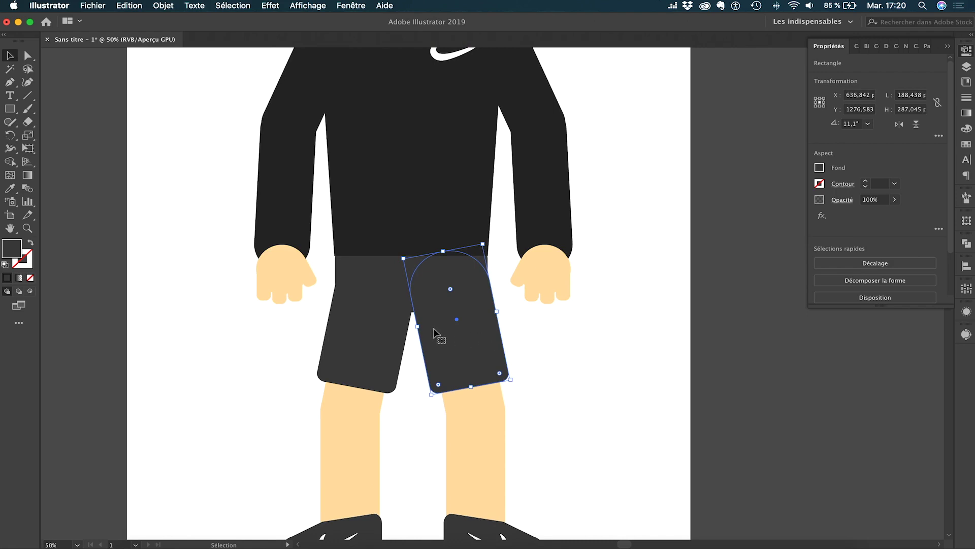
{"action": "left_click", "coordinate": [489, 393], "text": "shift"}
{"action": "left_click", "coordinate": [492, 394], "text": "shift"}
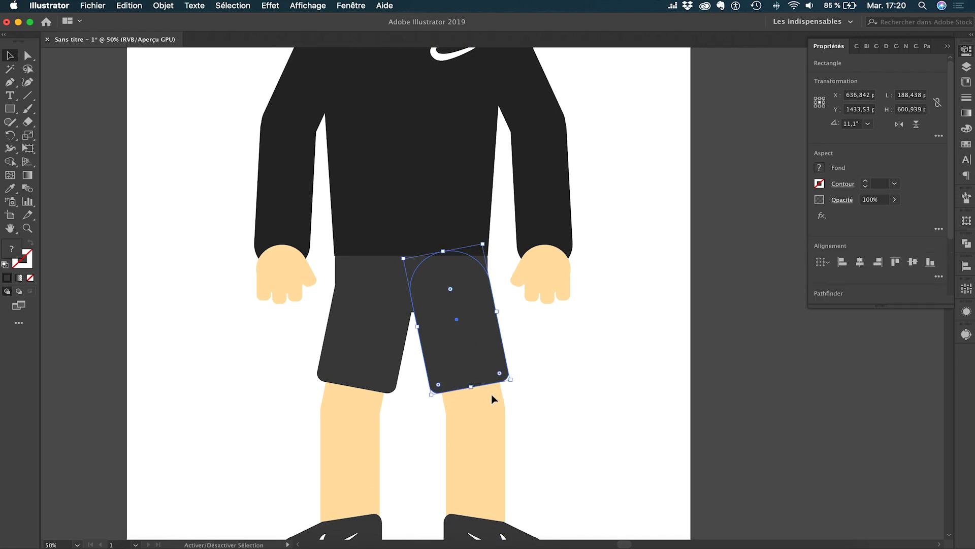
{"action": "left_click", "coordinate": [498, 388], "text": "shift"}
{"action": "left_click", "coordinate": [493, 398], "text": "shift"}
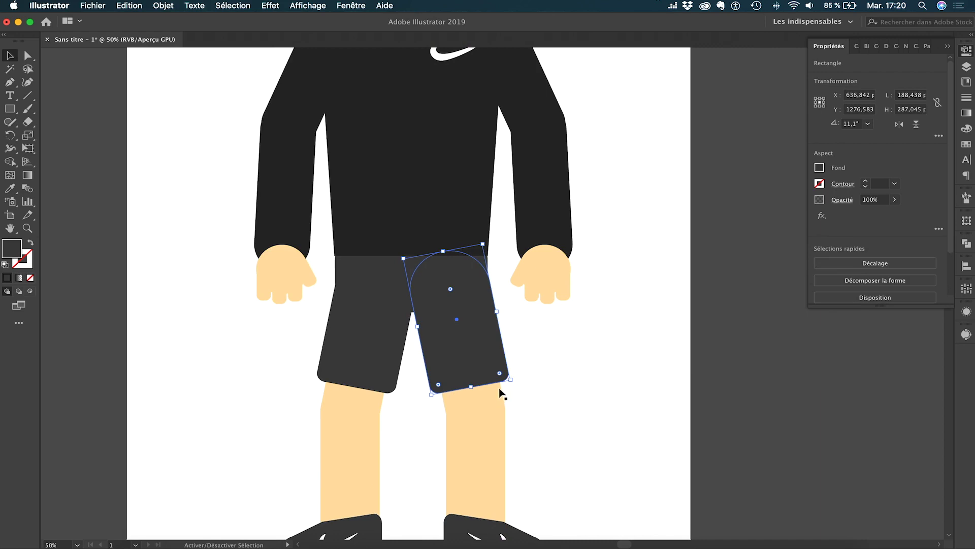
{"action": "left_click", "coordinate": [500, 390], "text": "shift"}
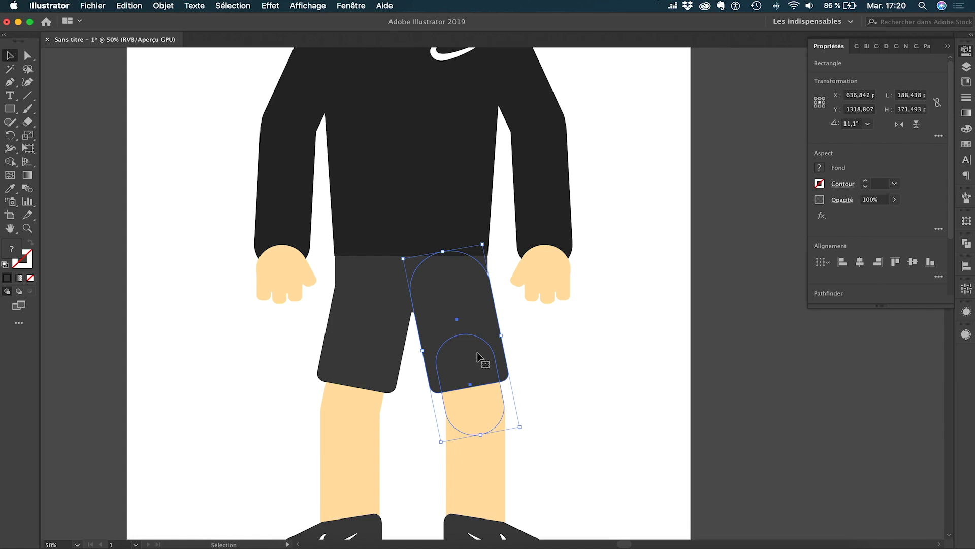
{"action": "key", "text": "super+g"}
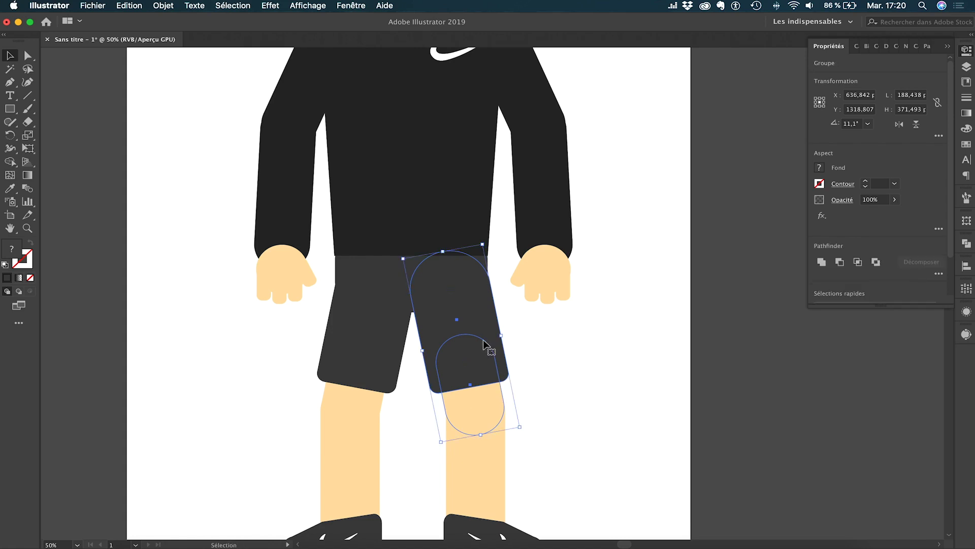
Group the other shorts leg with its underlying thigh shape
{"action": "left_click", "coordinate": [376, 347]}
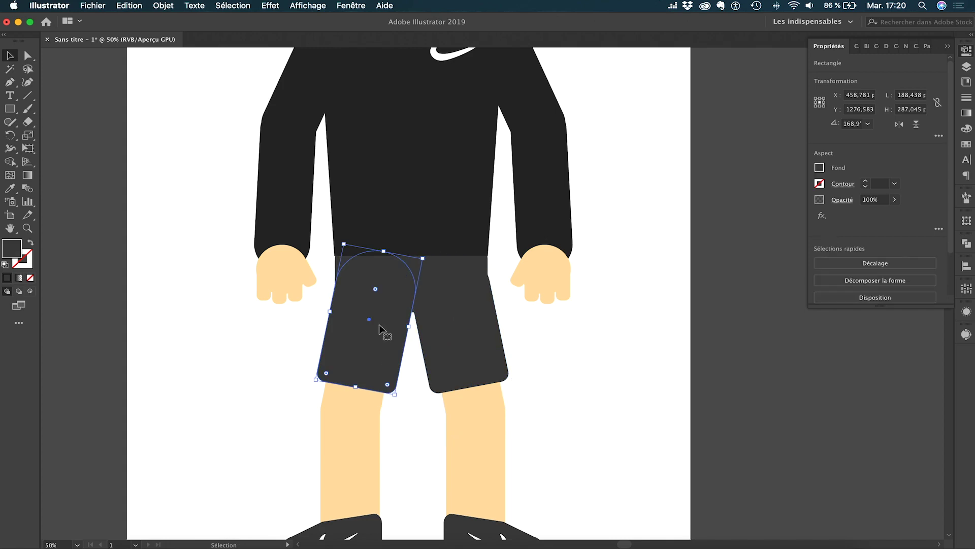
{"action": "left_click", "coordinate": [382, 399]}
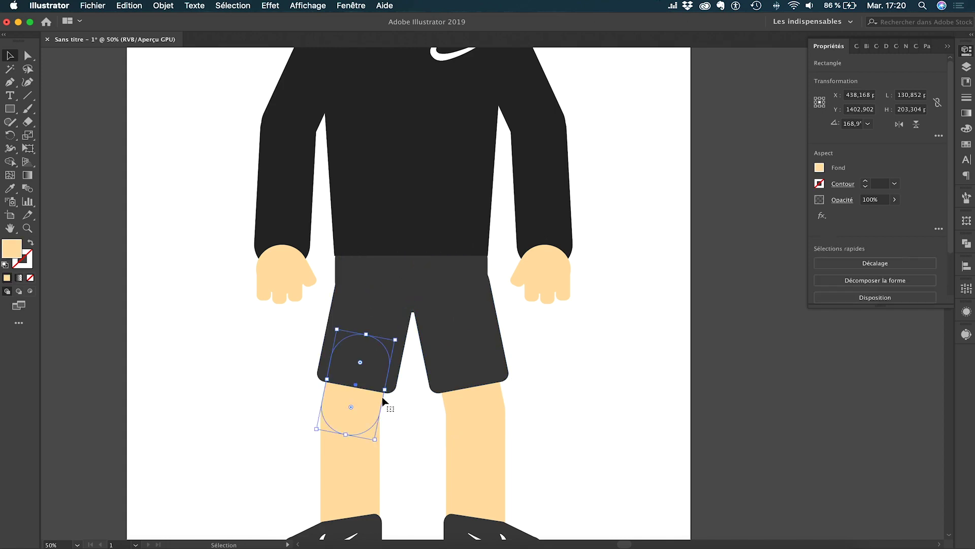
{"action": "left_click", "coordinate": [387, 311], "text": "shift"}
{"action": "left_click", "coordinate": [388, 311], "text": "shift"}
{"action": "left_click", "coordinate": [392, 322], "text": "shift"}
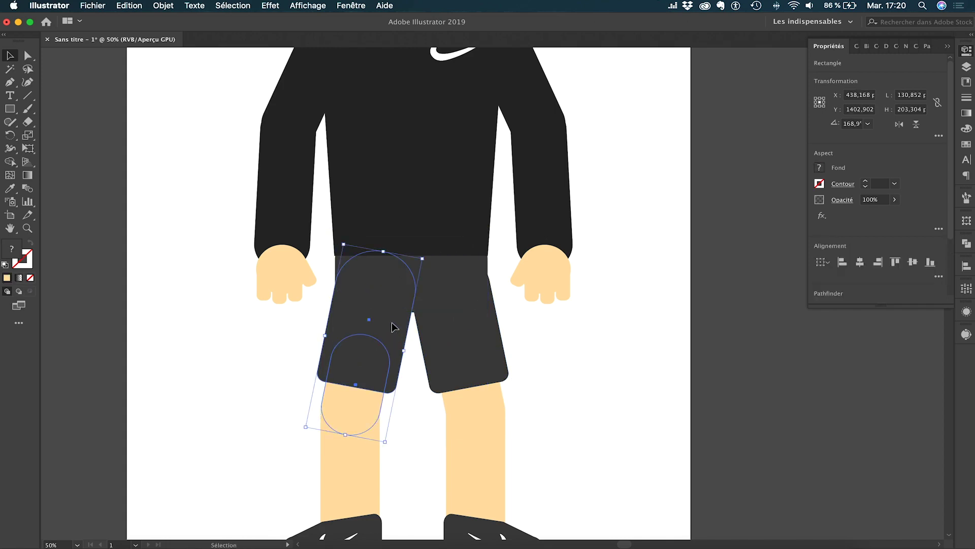
{"action": "left_click", "coordinate": [549, 330]}
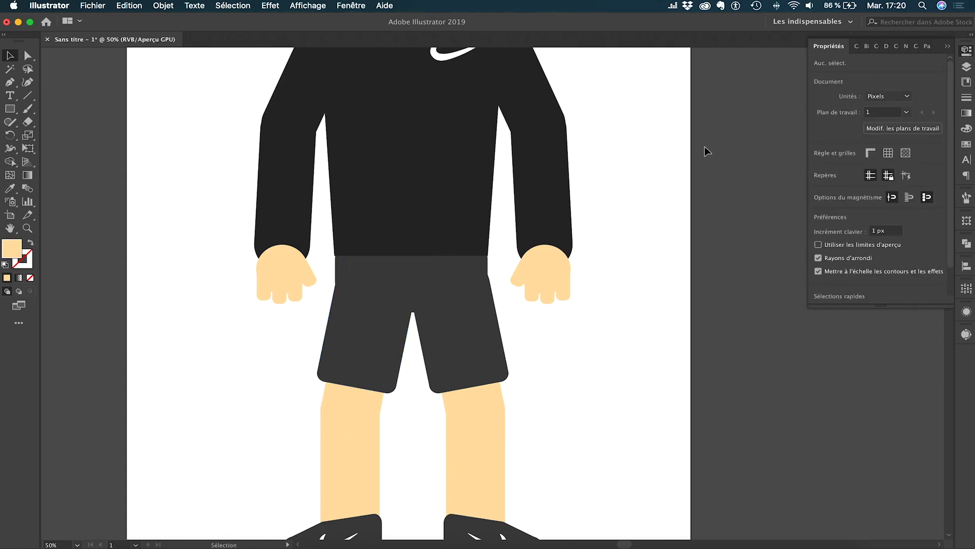
Release the contents of Calque 1 into separate sublayers in sequence
{"action": "scroll", "coordinate": [705, 146], "scroll_direction": "down", "scroll_amount": 1}
{"action": "scroll", "coordinate": [704, 148], "scroll_direction": "up", "scroll_amount": 5}
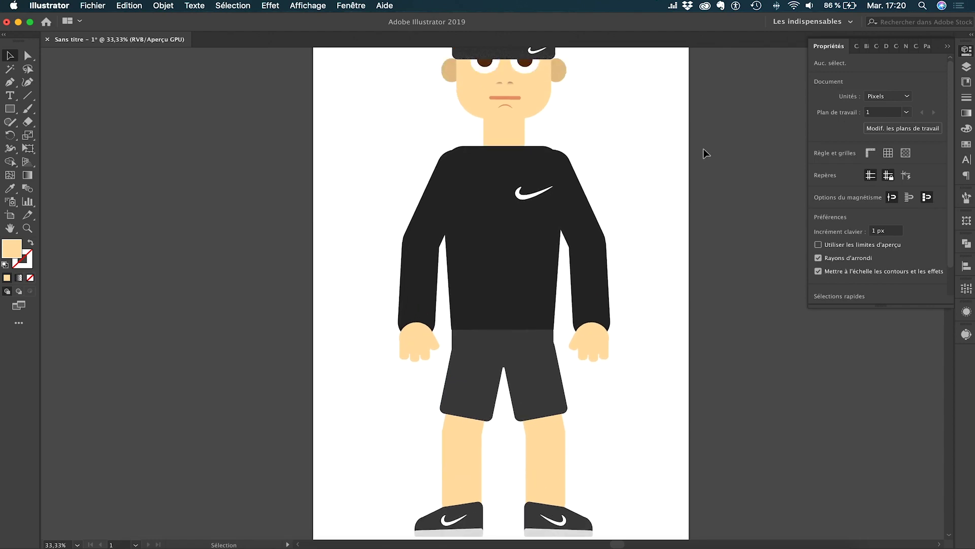
{"action": "left_click", "coordinate": [967, 67]}
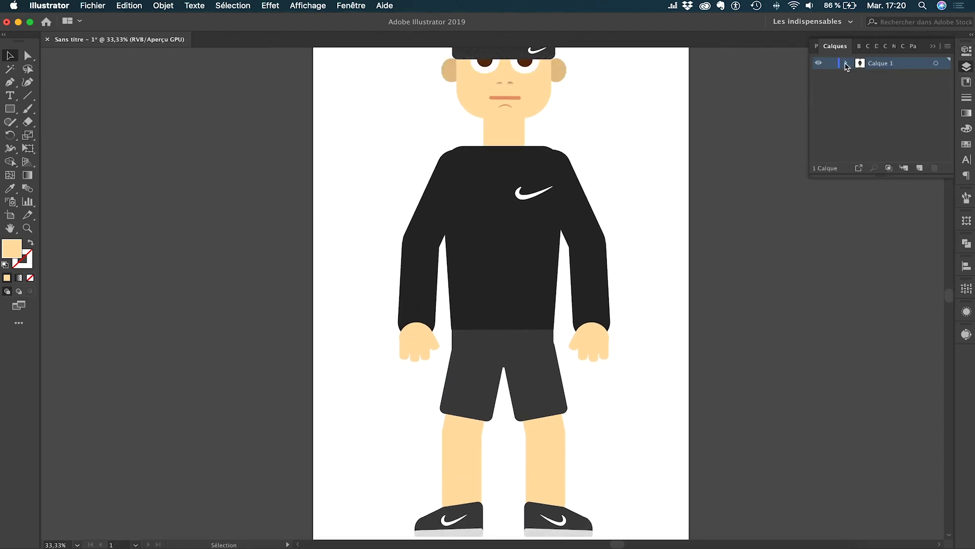
{"action": "left_click_drag", "start_coordinate": [883, 176], "coordinate": [884, 259]}
{"action": "left_click", "coordinate": [947, 47]}
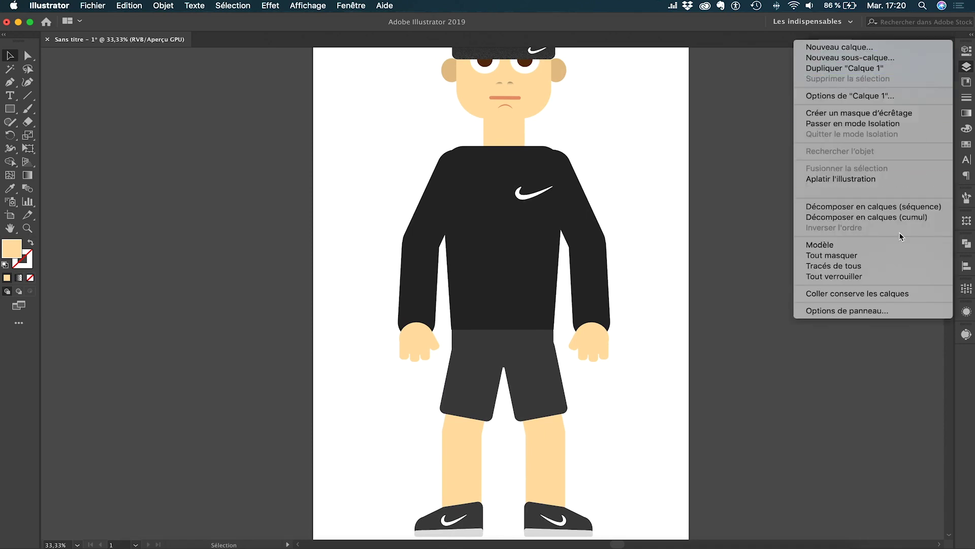
{"action": "left_click", "coordinate": [882, 207]}
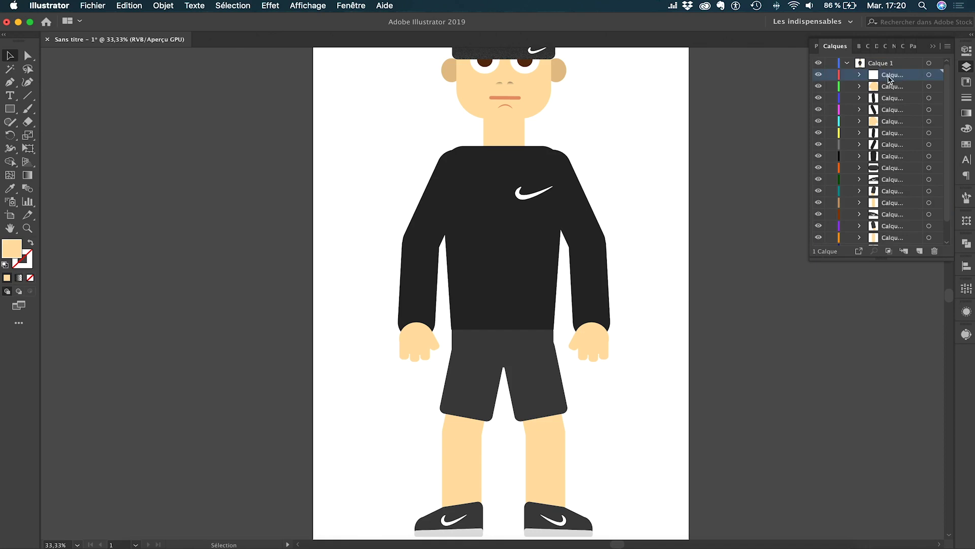
Move all the released sublayers out of Calque 1 to the top level
{"action": "scroll", "coordinate": [890, 162], "scroll_direction": "down", "scroll_amount": 2}
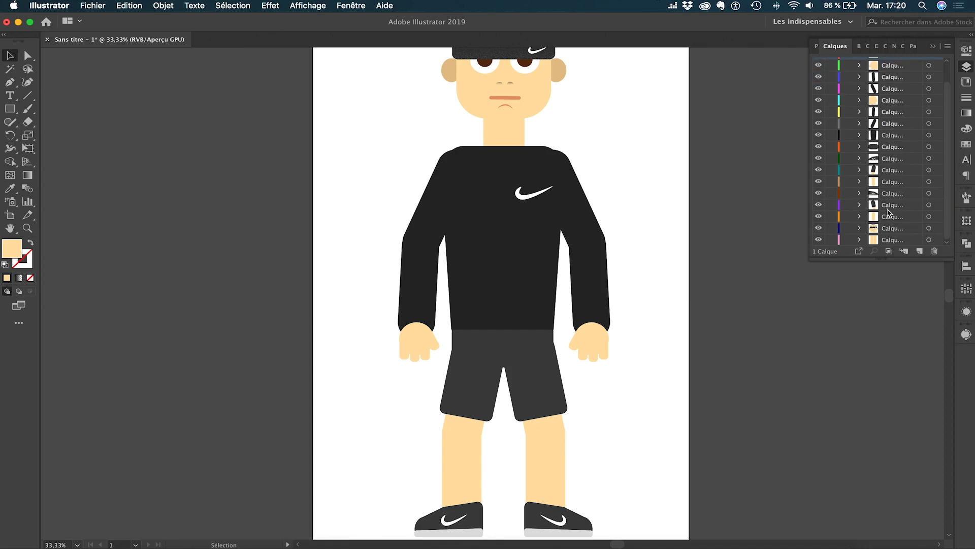
{"action": "left_click", "coordinate": [893, 239], "text": "shift"}
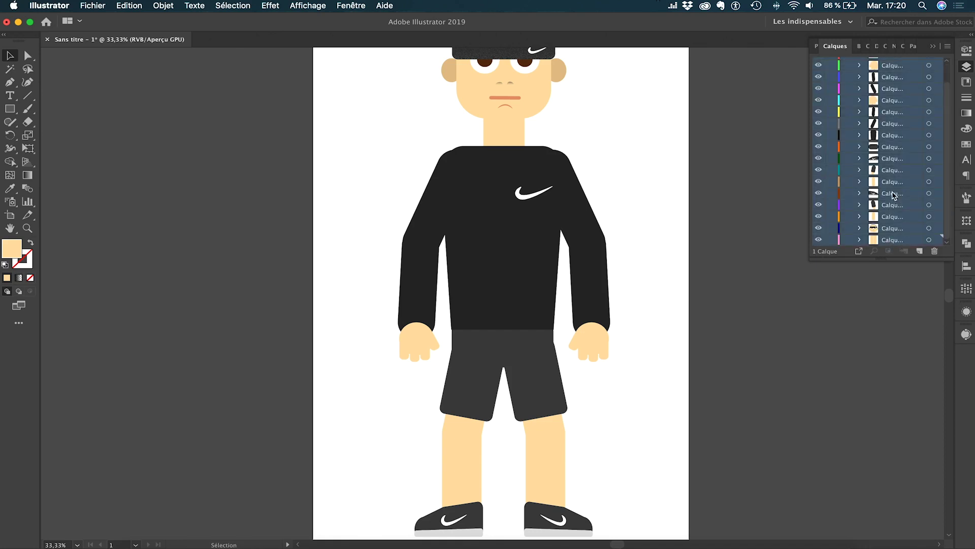
{"action": "scroll", "coordinate": [893, 193], "scroll_direction": "up", "scroll_amount": 2}
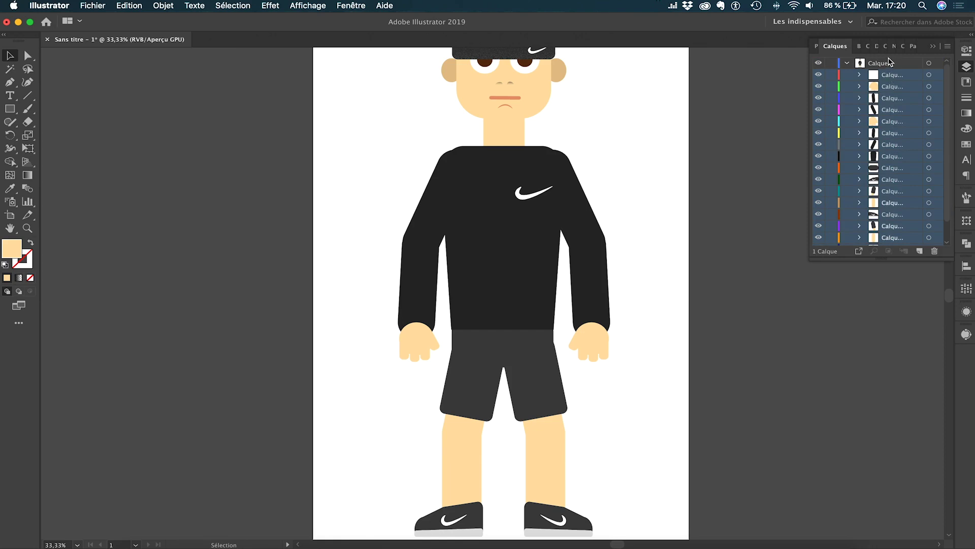
{"action": "left_click_drag", "start_coordinate": [892, 75], "coordinate": [889, 59]}
Delete the emptied Calque 1 layer, enlarge the layer list to show every layer, and select Calque 5
{"action": "scroll", "coordinate": [889, 152], "scroll_direction": "down", "scroll_amount": 2}
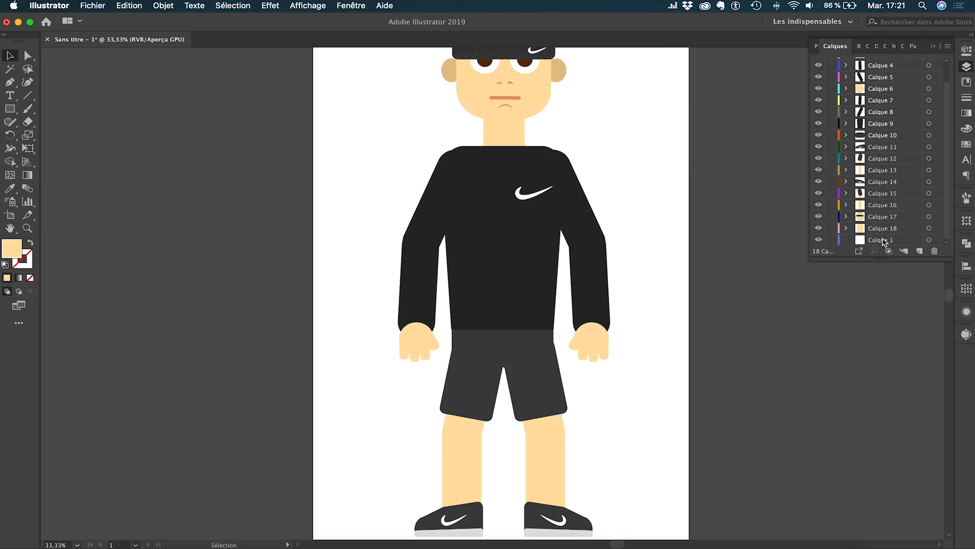
{"action": "left_click", "coordinate": [884, 241]}
{"action": "left_click", "coordinate": [935, 251]}
{"action": "left_click_drag", "start_coordinate": [888, 318], "coordinate": [890, 380]}
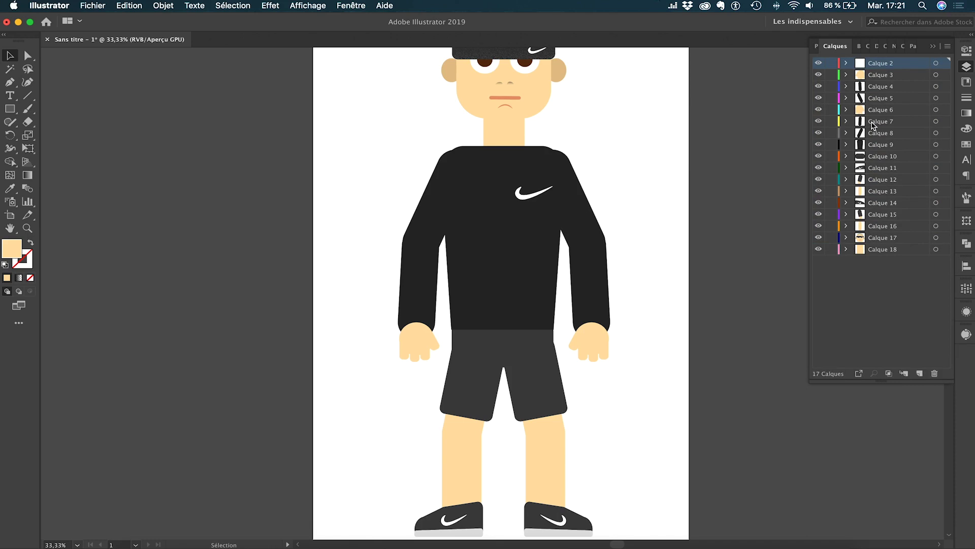
{"action": "left_click", "coordinate": [878, 100]}
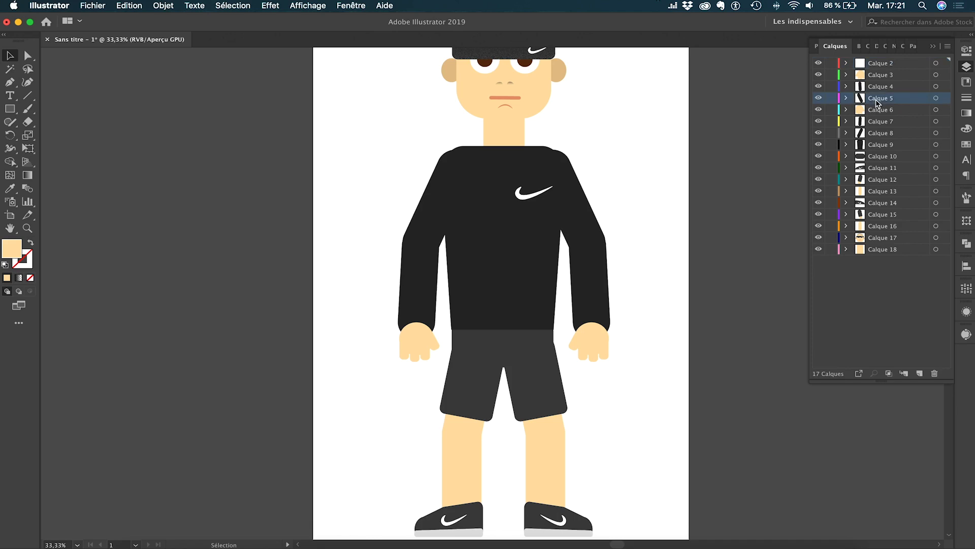